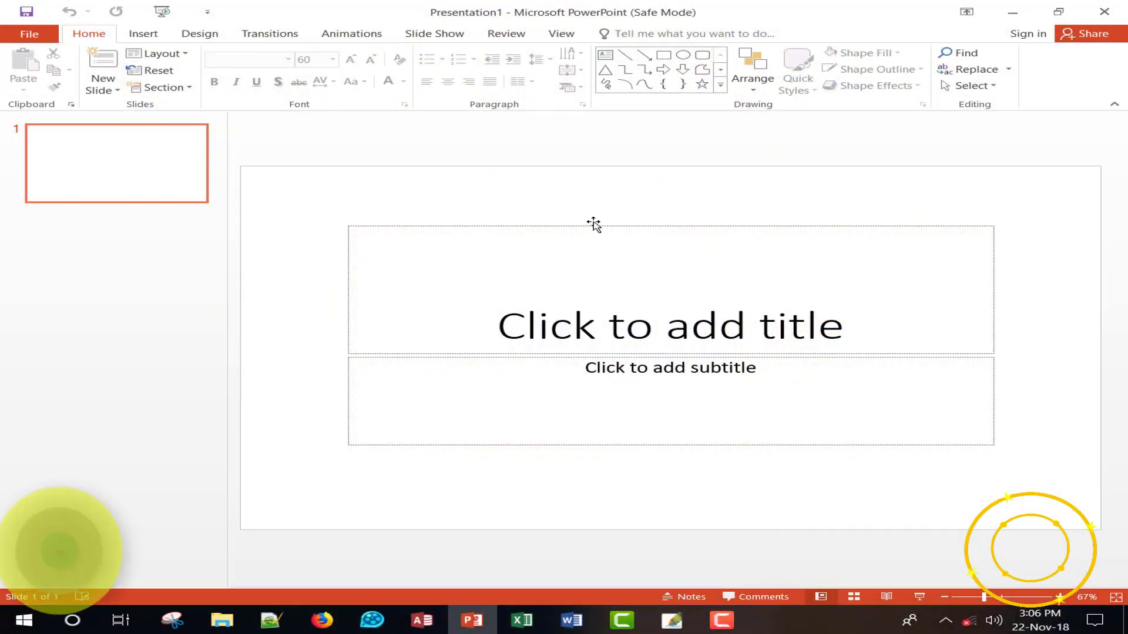
# Delete the title and subtitle placeholders from the slide.
pyautogui.click(588, 225)
pyautogui.press('Delete')
pyautogui.click(502, 357)
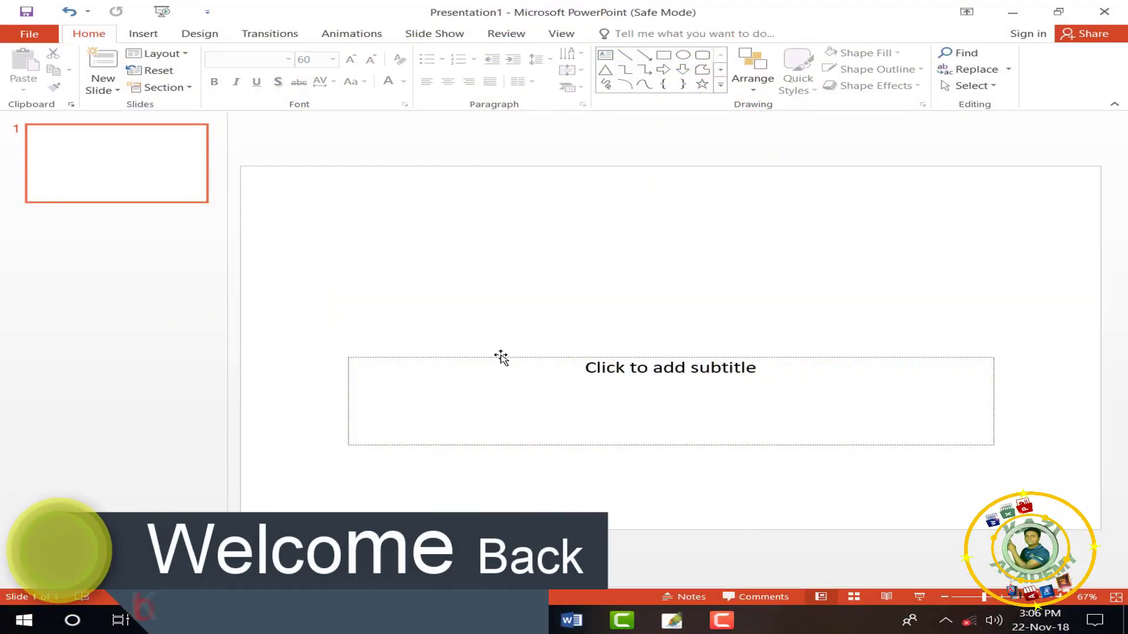
pyautogui.press('Delete')
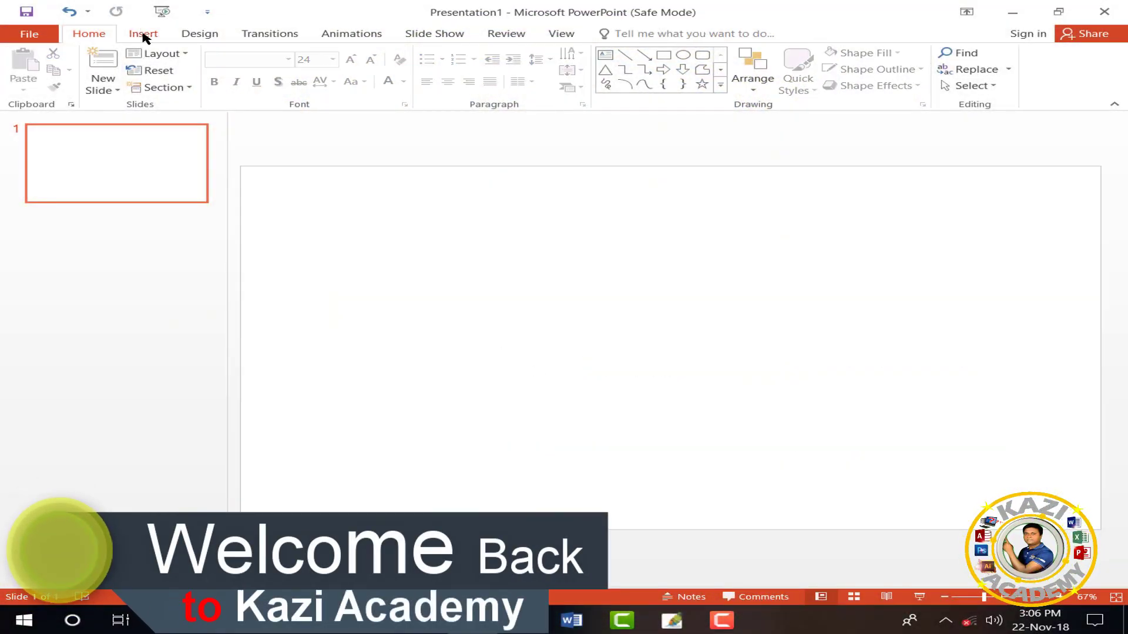
# Draw a tall rounded-rectangle bar, 4.84 inches high, on the left of the slide.
pyautogui.click(145, 36)
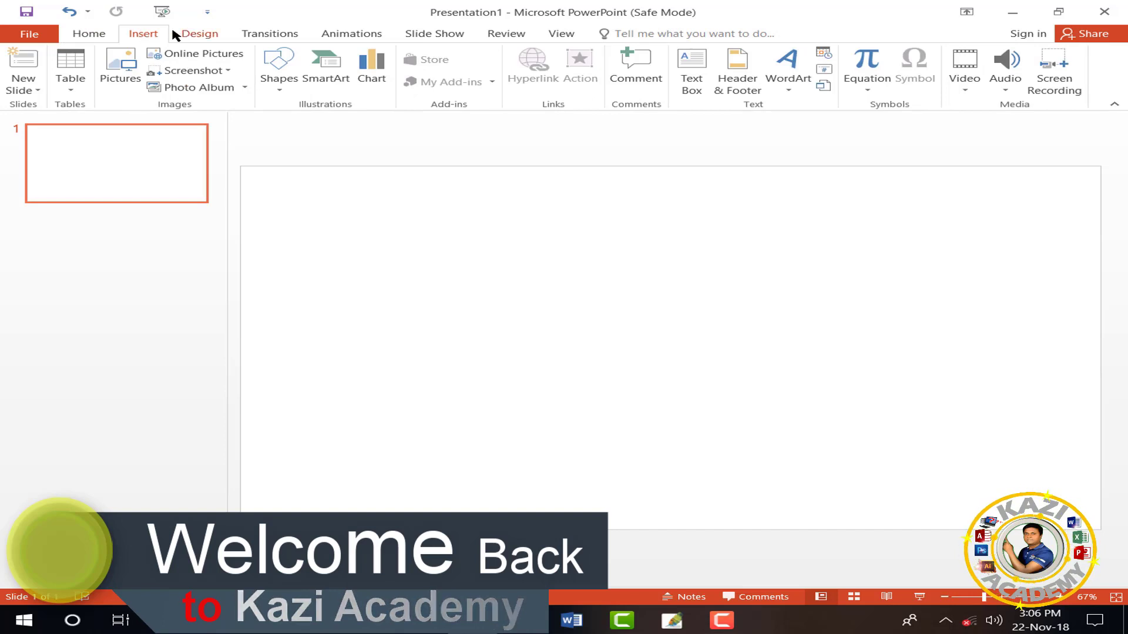
pyautogui.click(277, 92)
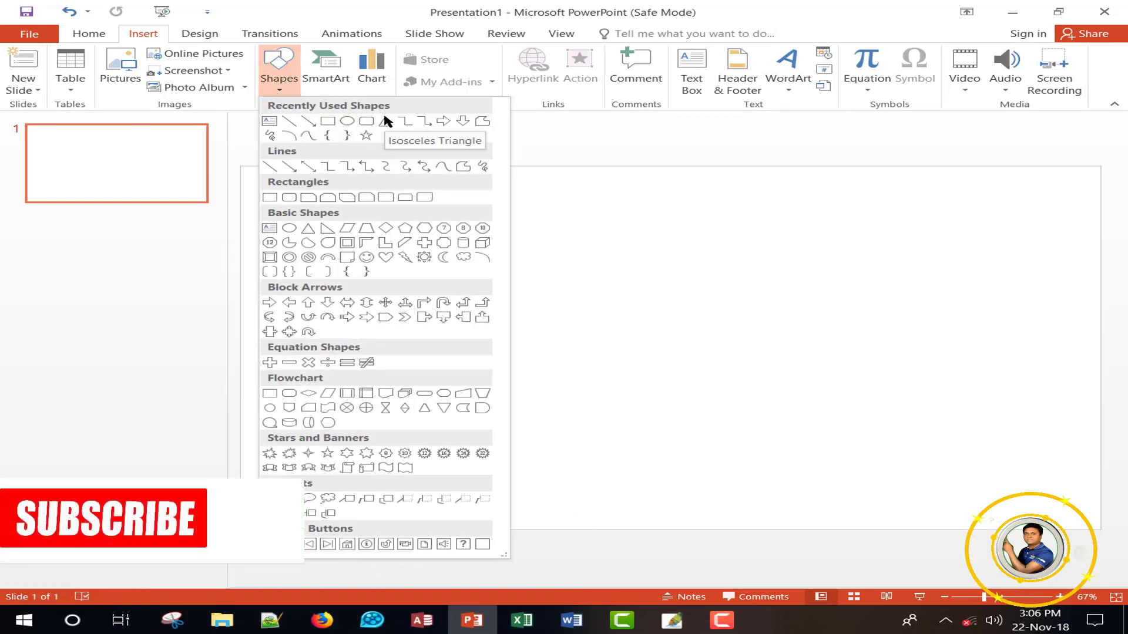
pyautogui.click(405, 197)
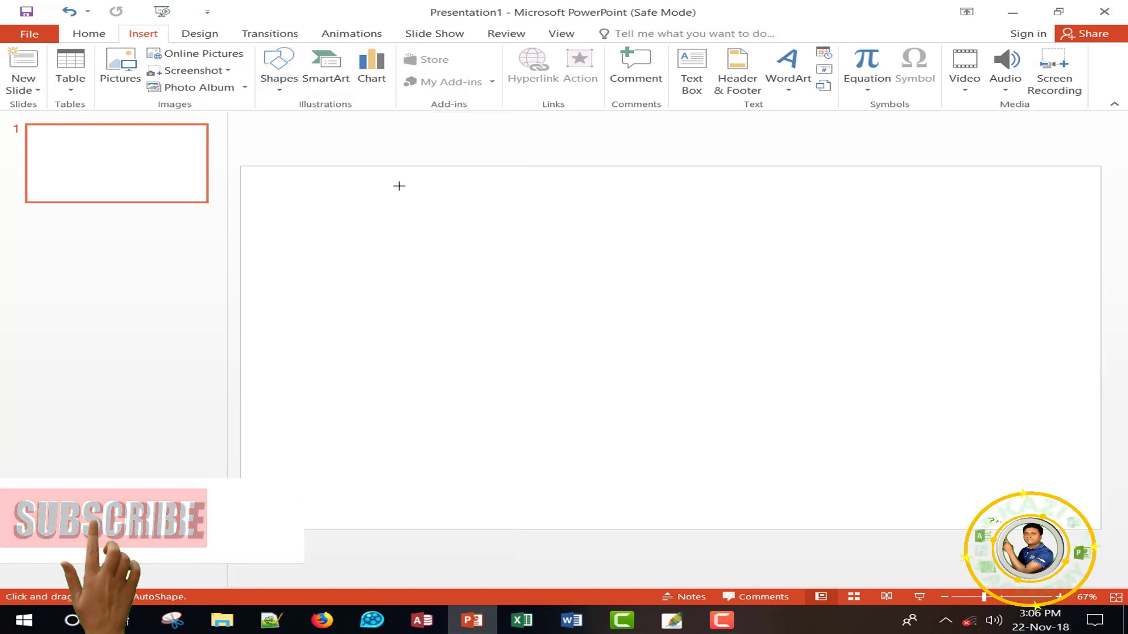
pyautogui.moveTo(387, 217); pyautogui.dragTo(416, 479)
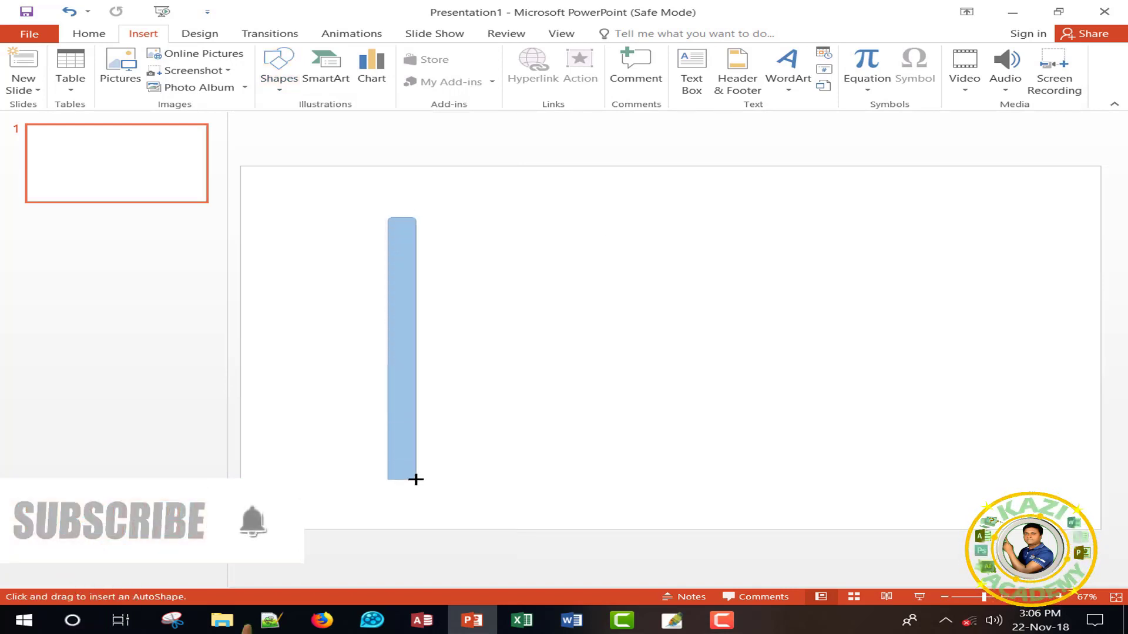
pyautogui.moveTo(416, 480)
pyautogui.mouseDown()
pyautogui.moveTo(415, 530)
pyautogui.moveTo(410, 493)
pyautogui.mouseUp()
pyautogui.moveTo(416, 538); pyautogui.dragTo(414, 558)
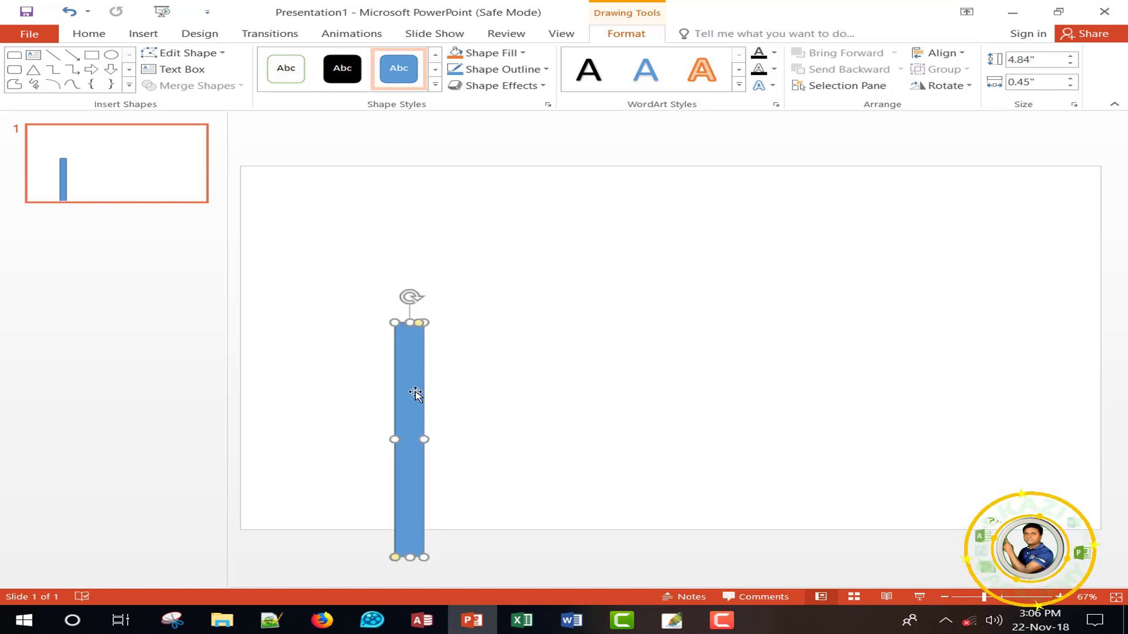
pyautogui.keyDown('ctrl'); pyautogui.scroll(5, 432, 351); pyautogui.keyUp('ctrl')
pyautogui.scroll(1, 676, 373)
pyautogui.scroll(2, 676, 373)
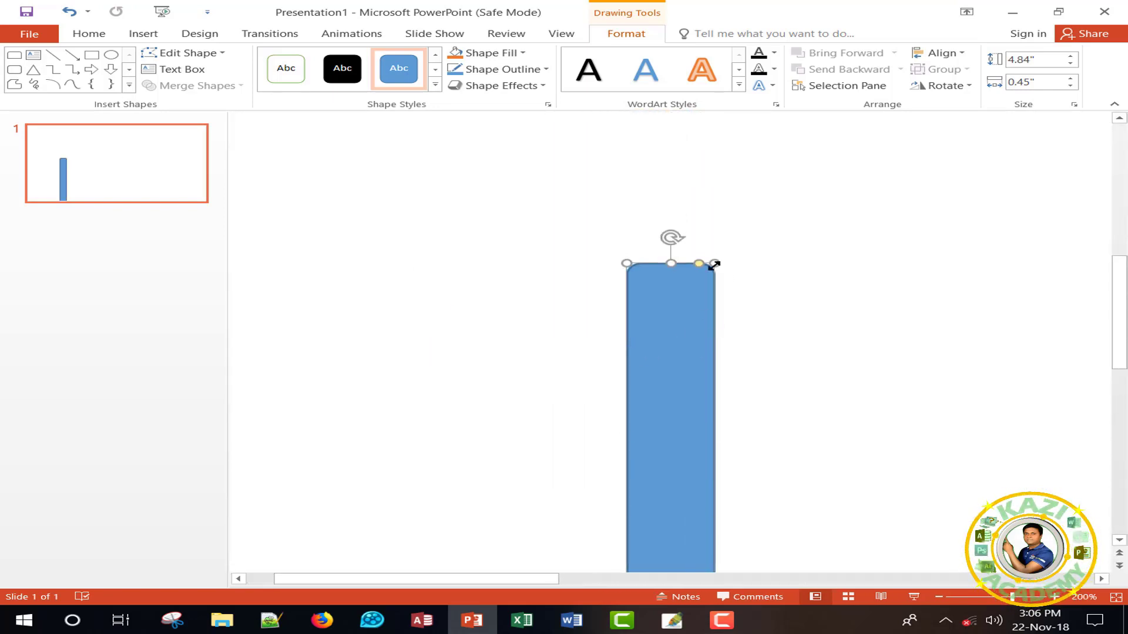
# Round the bar's top into a semicircle and remove its outline.
pyautogui.moveTo(701, 267); pyautogui.dragTo(652, 302)
pyautogui.click(545, 69)
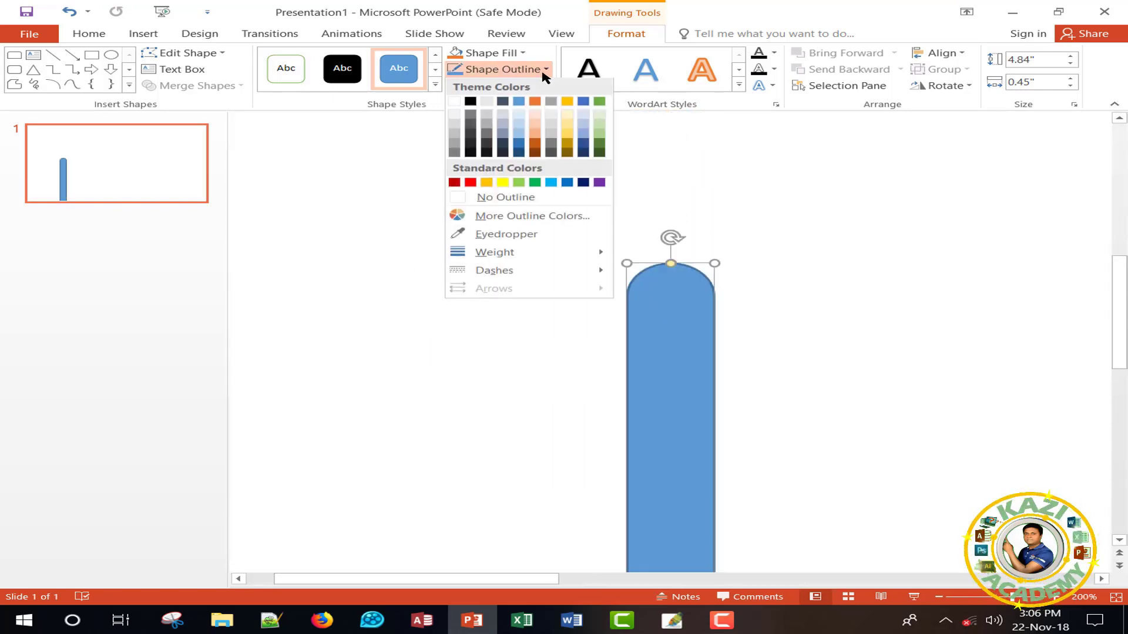
pyautogui.click(521, 198)
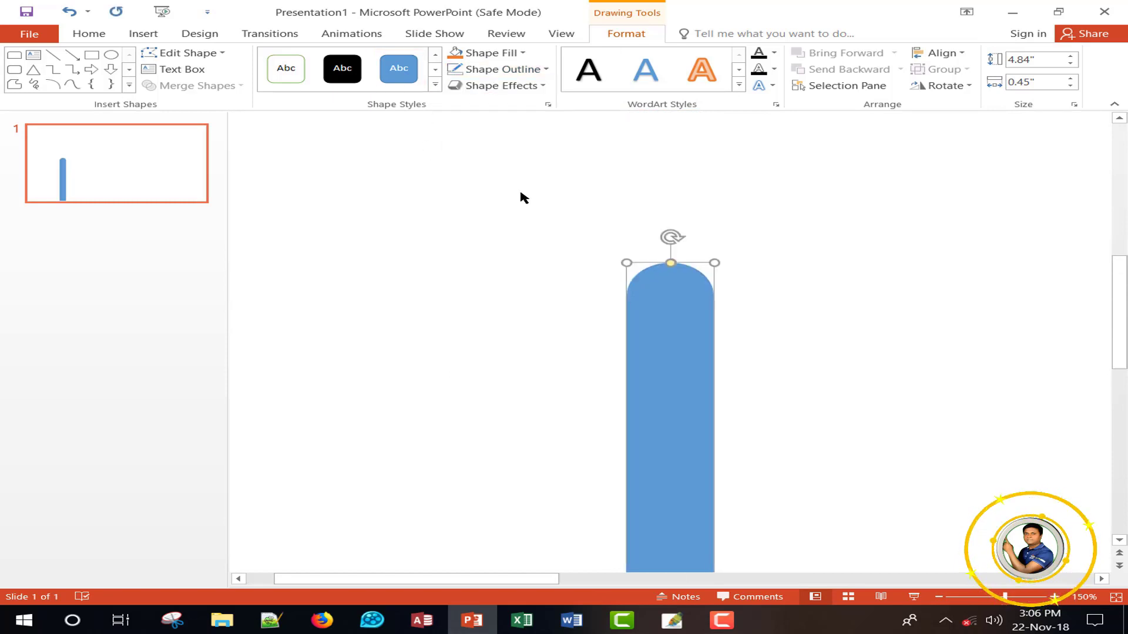
pyautogui.keyDown('ctrl'); pyautogui.scroll(-5, 522, 197); pyautogui.keyUp('ctrl')
# Switch the stick to a gradient fill running vertically at 90°.
pyautogui.click(548, 106)
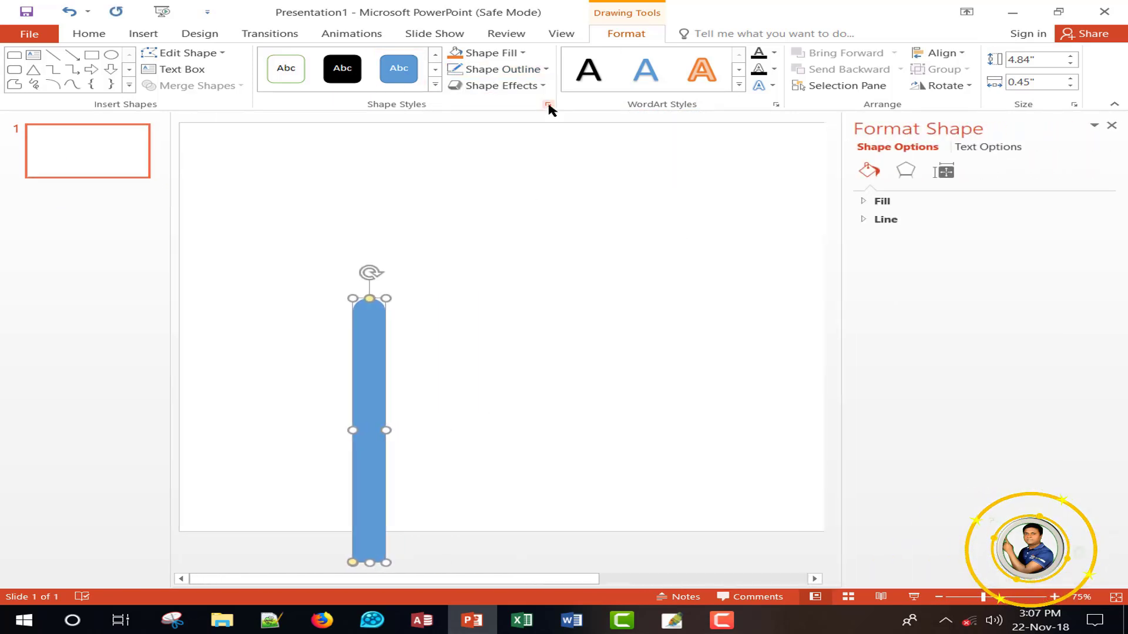
pyautogui.click(861, 202)
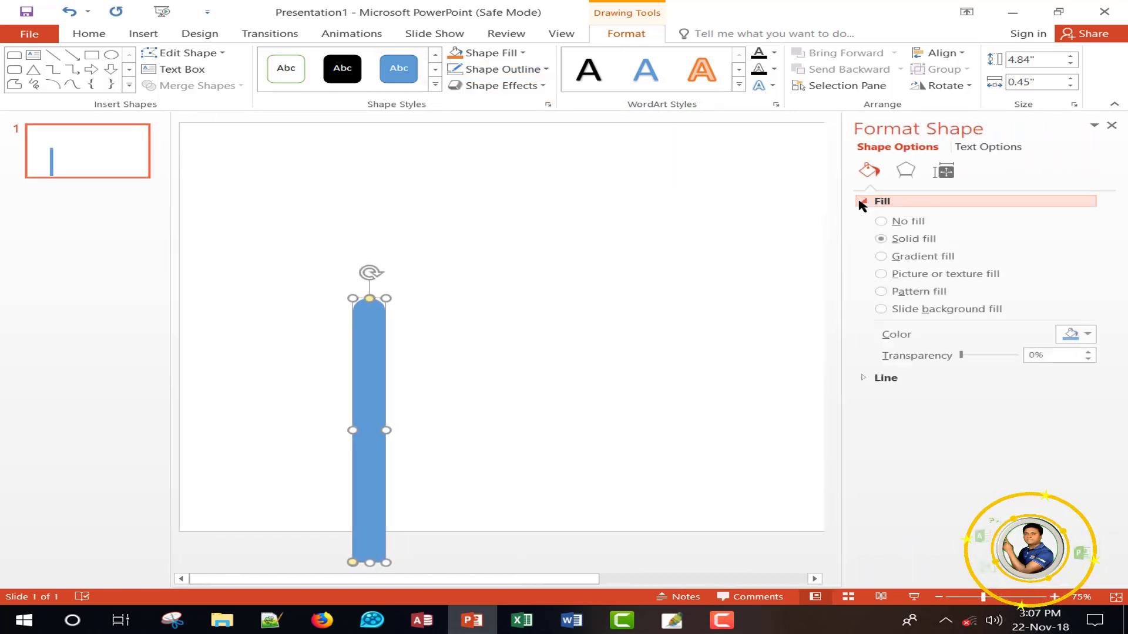
pyautogui.click(881, 257)
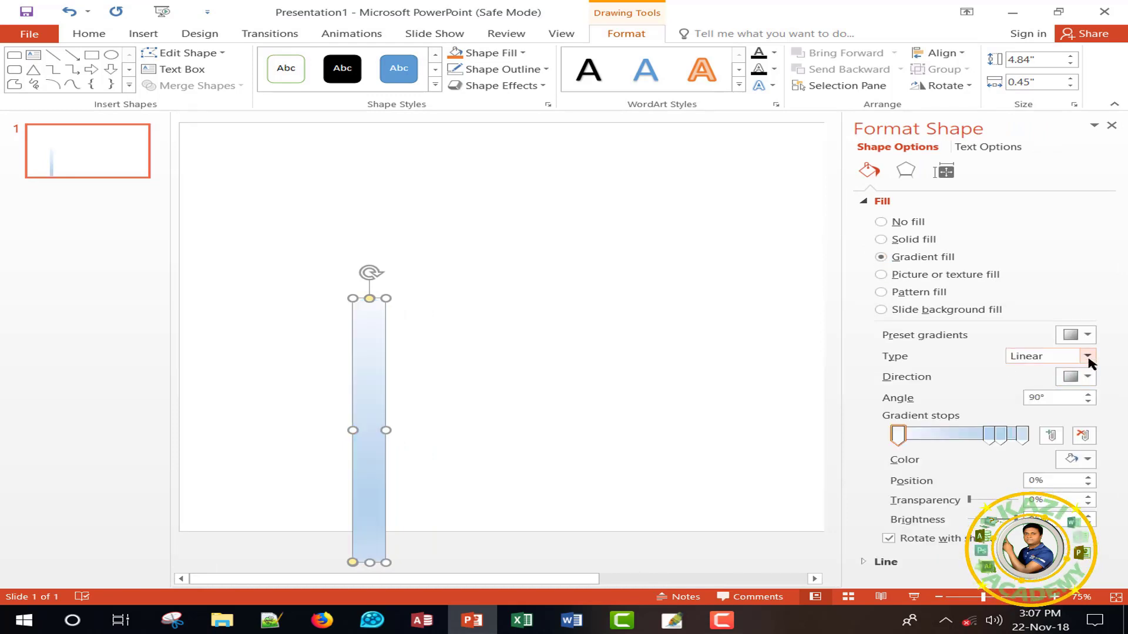
pyautogui.click(1087, 335)
pyautogui.click(1087, 335)
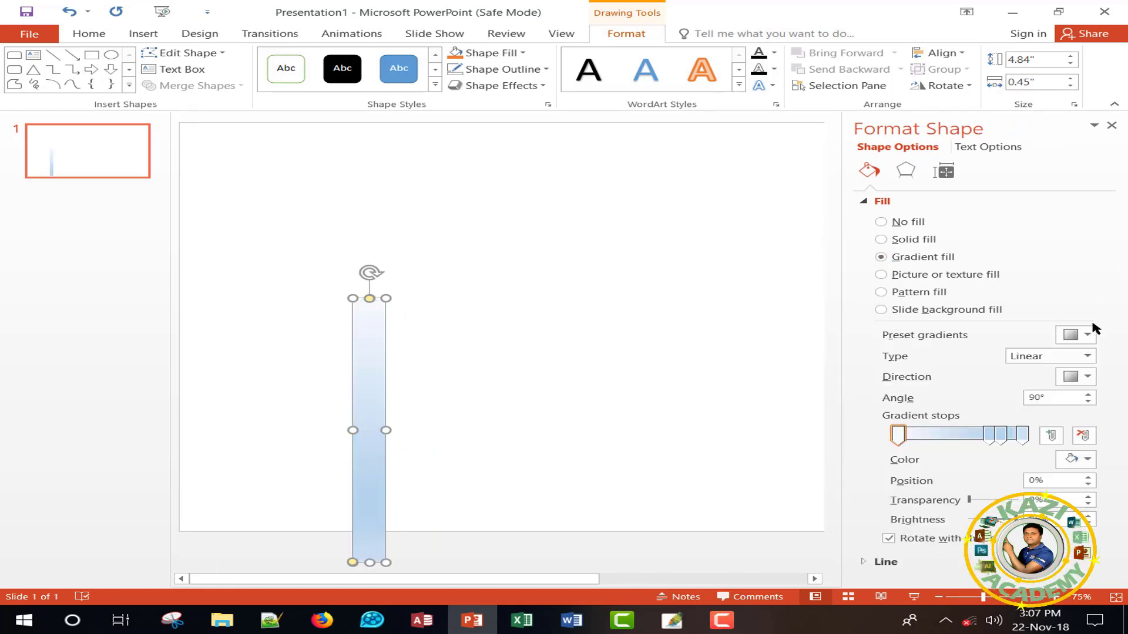
pyautogui.click(1087, 377)
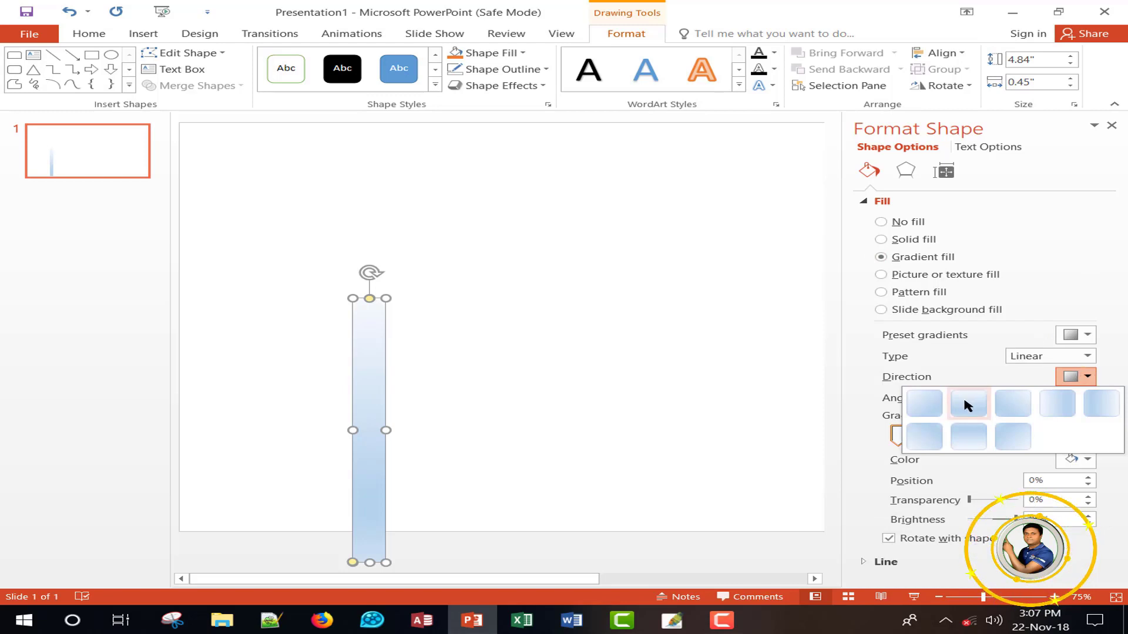
pyautogui.click(968, 405)
pyautogui.moveTo(898, 435)
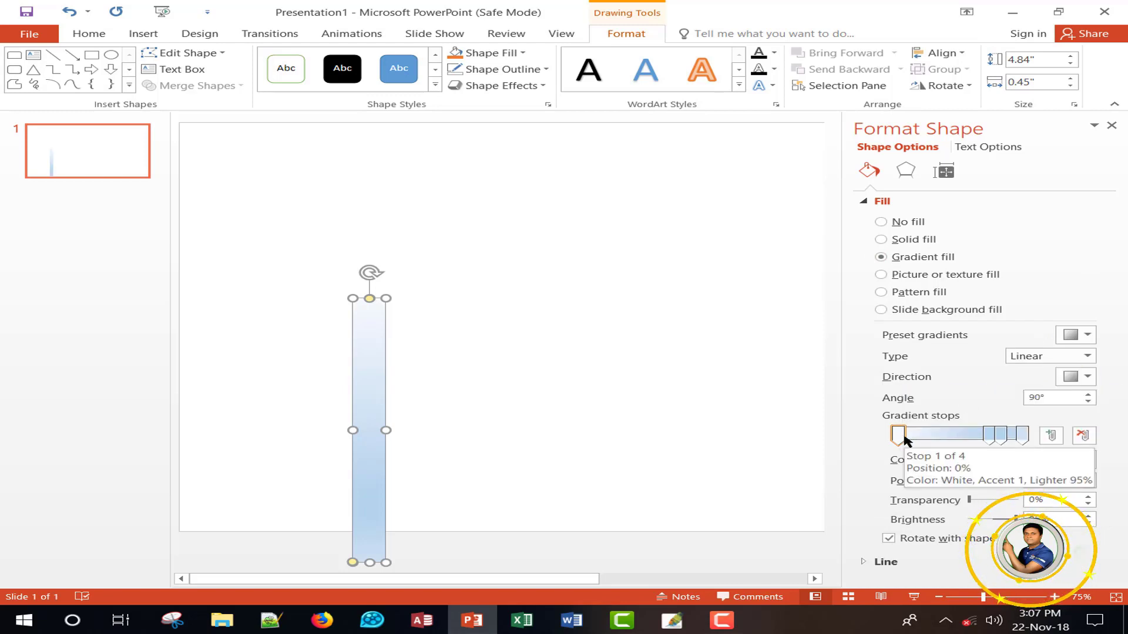
# Make the bottom gradient stop black and the stop above it dark grey.
pyautogui.click(1020, 435)
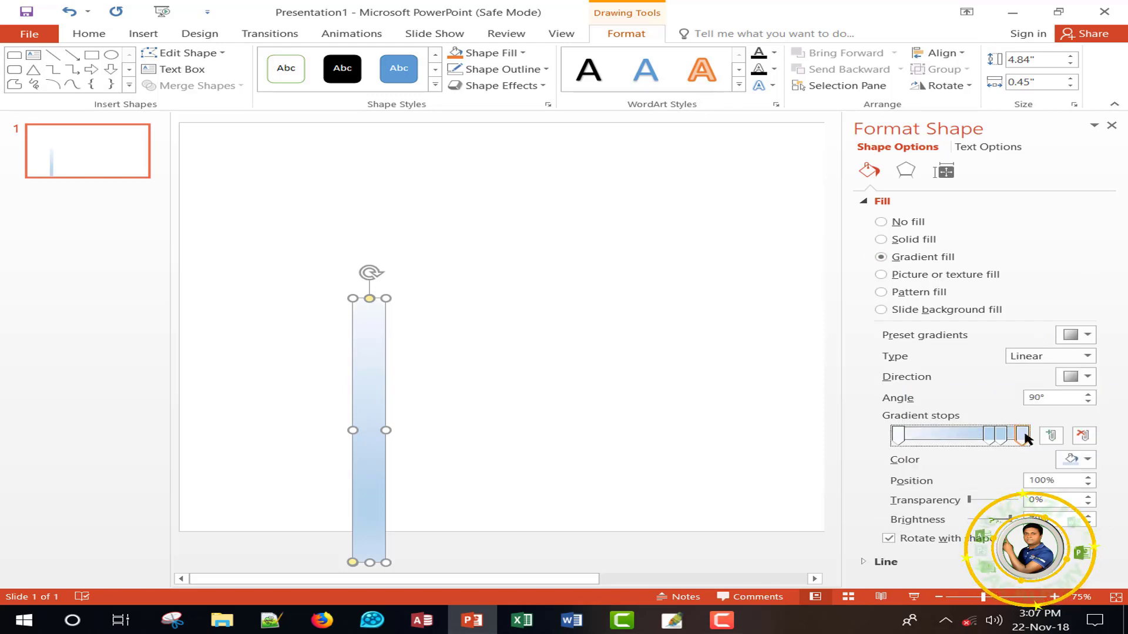
pyautogui.click(1093, 460)
pyautogui.click(987, 333)
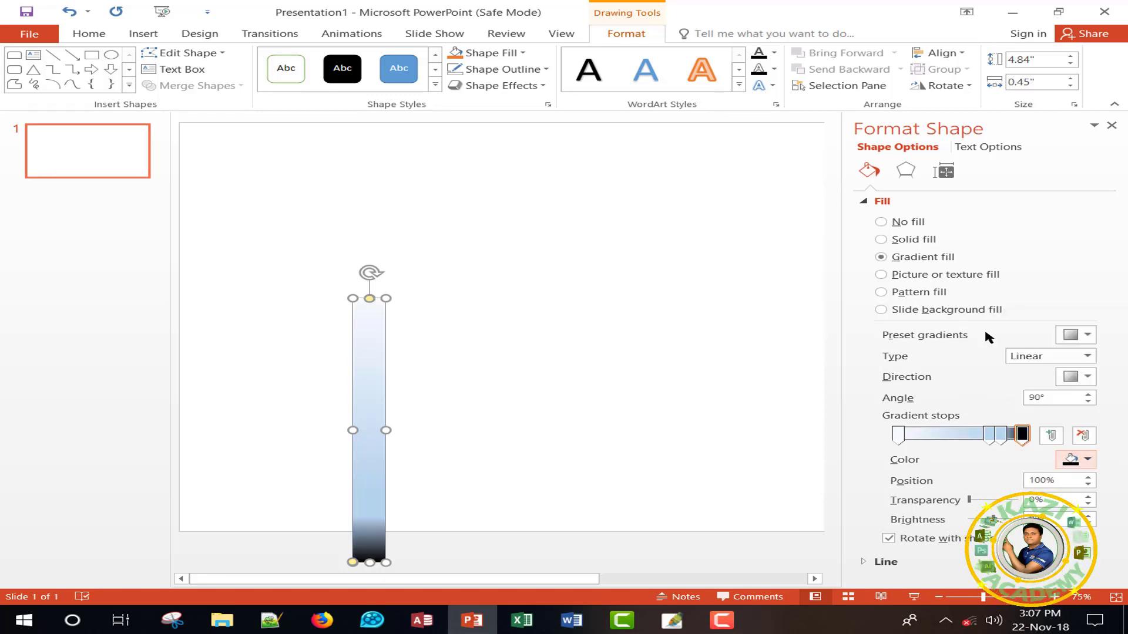
pyautogui.moveTo(989, 435)
pyautogui.mouseDown()
pyautogui.moveTo(942, 438)
pyautogui.moveTo(980, 438)
pyautogui.mouseUp()
pyautogui.click(1087, 459)
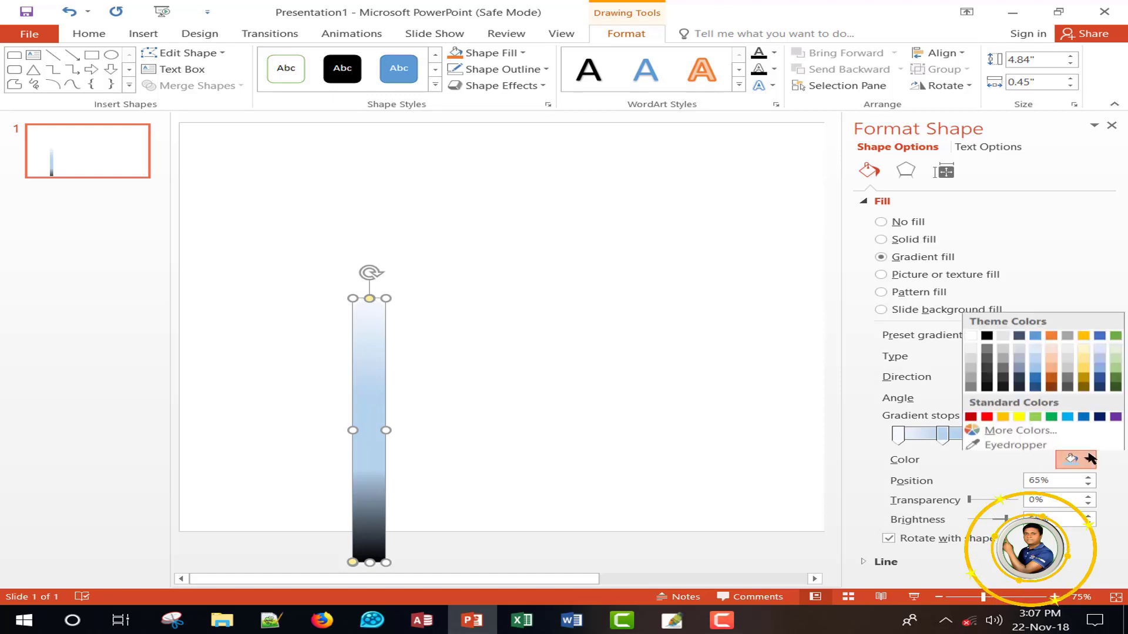
pyautogui.click(1003, 374)
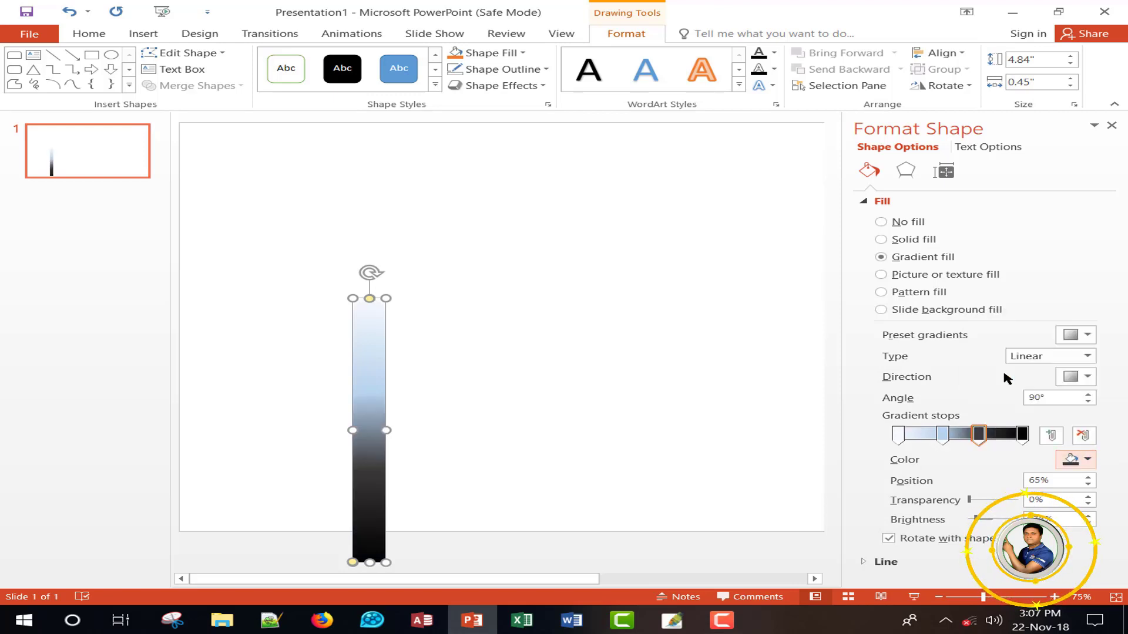
# Colour the upper stops dark orange and gold, shifting the dark stop lower.
pyautogui.click(940, 436)
pyautogui.click(1072, 459)
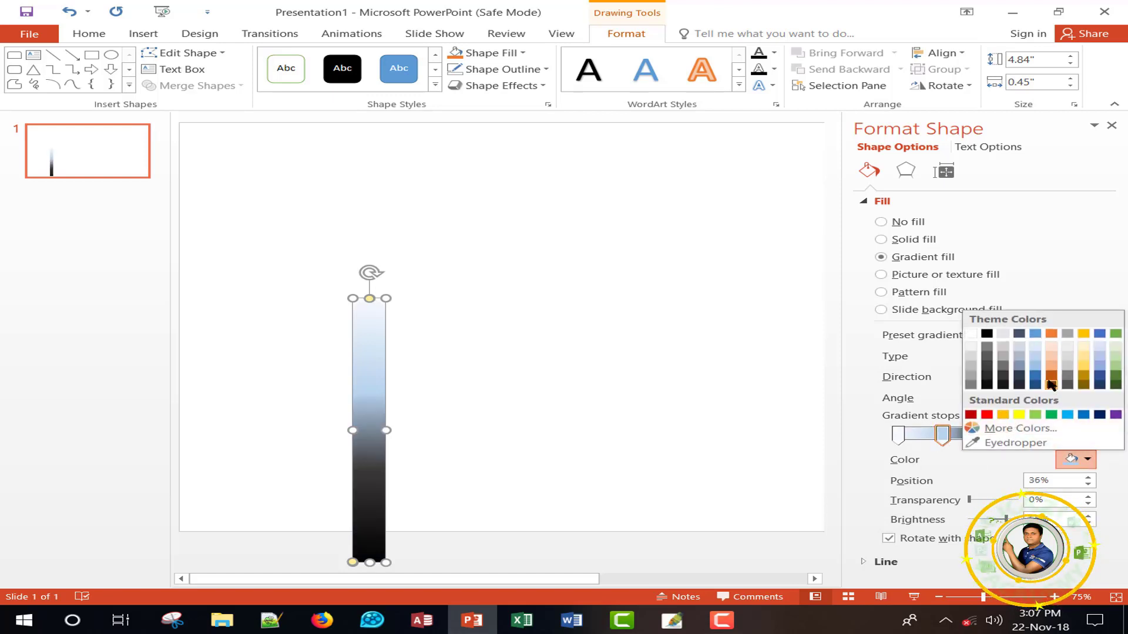
pyautogui.click(1051, 376)
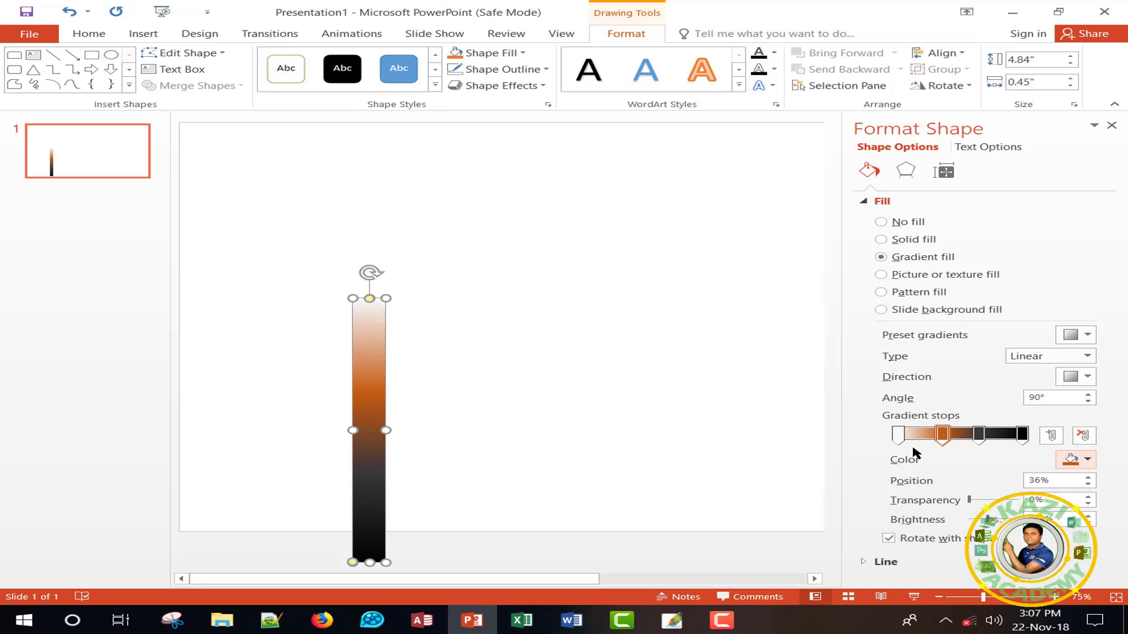
pyautogui.click(898, 435)
pyautogui.click(1070, 459)
pyautogui.click(1008, 418)
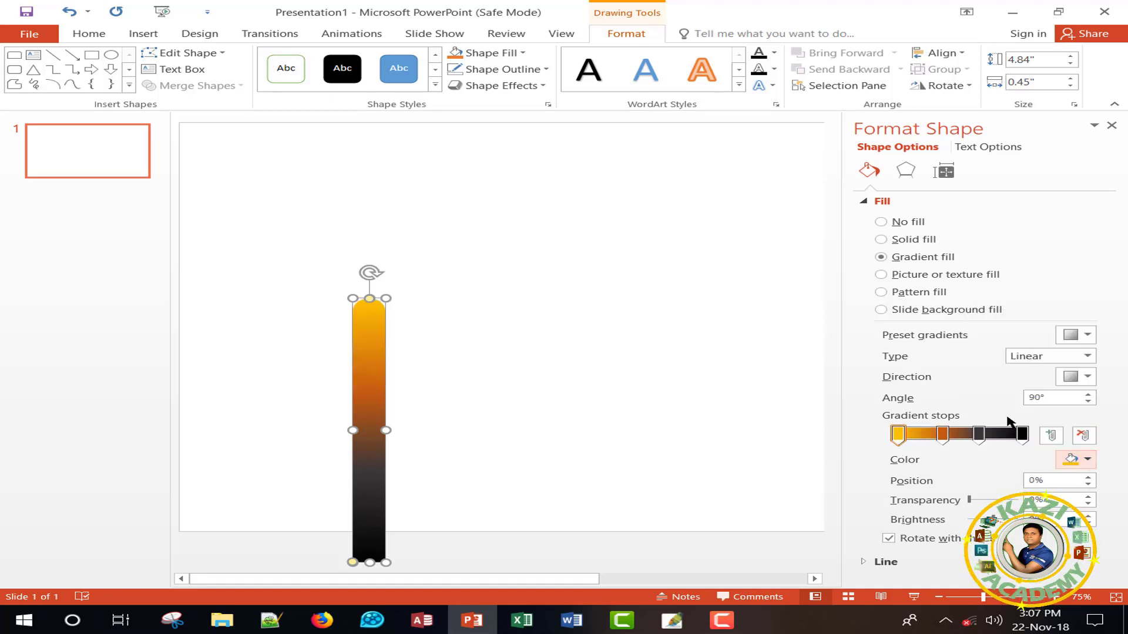
pyautogui.moveTo(980, 436)
pyautogui.mouseDown()
pyautogui.moveTo(990, 435)
pyautogui.moveTo(955, 440)
pyautogui.moveTo(1002, 438)
pyautogui.mouseUp()
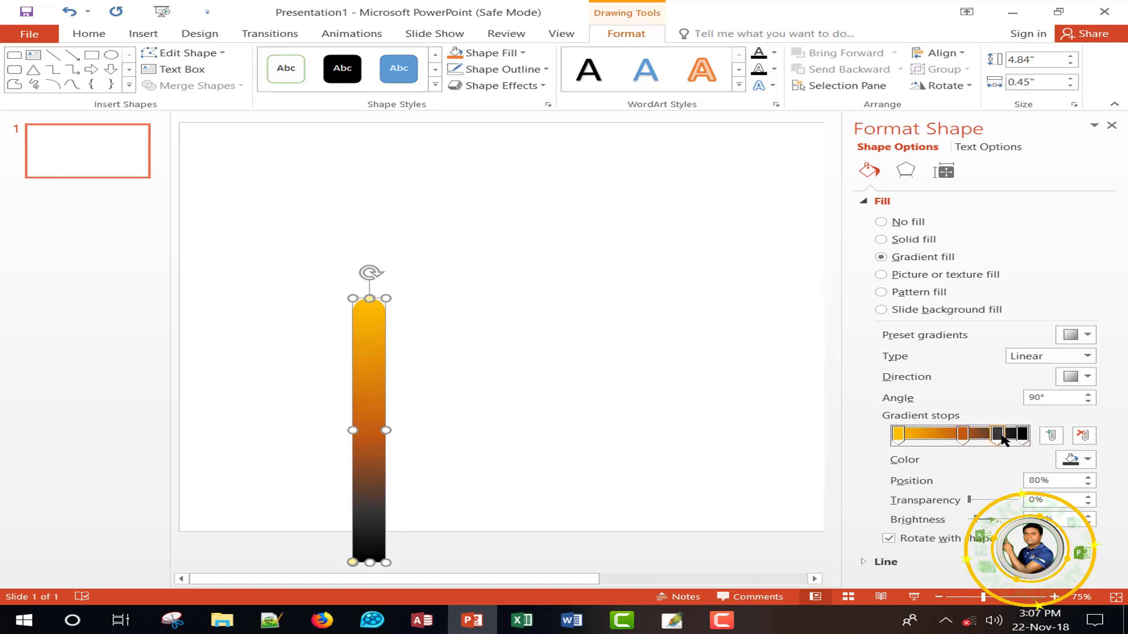
pyautogui.press('Escape')
# Draw a 32-point star above and to the right of the stick.
pyautogui.click(1111, 125)
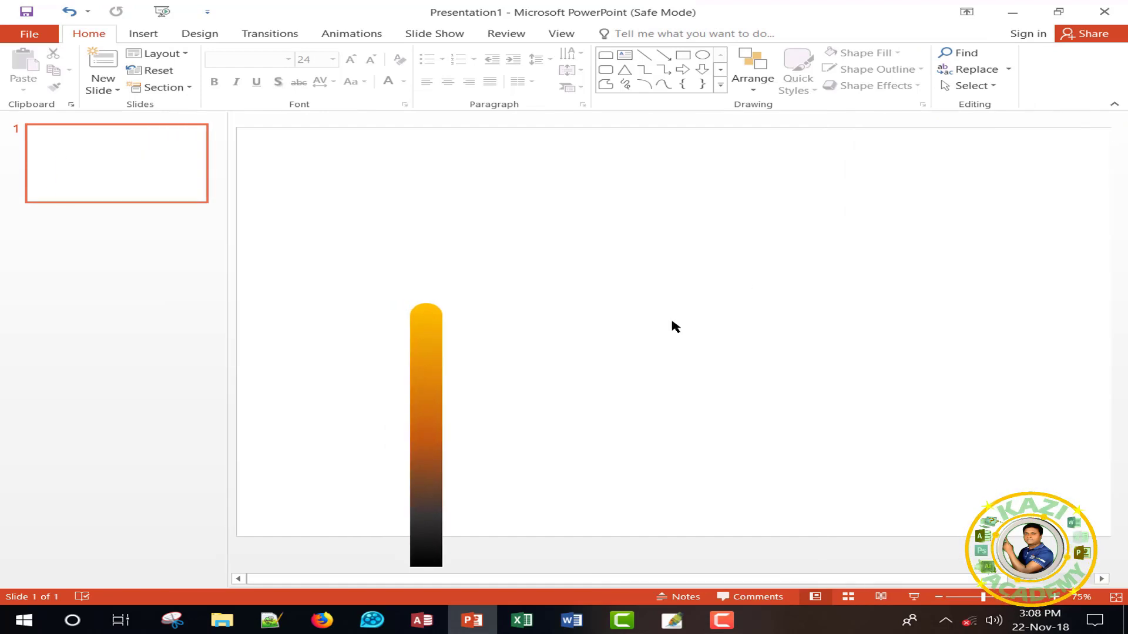
pyautogui.click(143, 34)
pyautogui.click(281, 84)
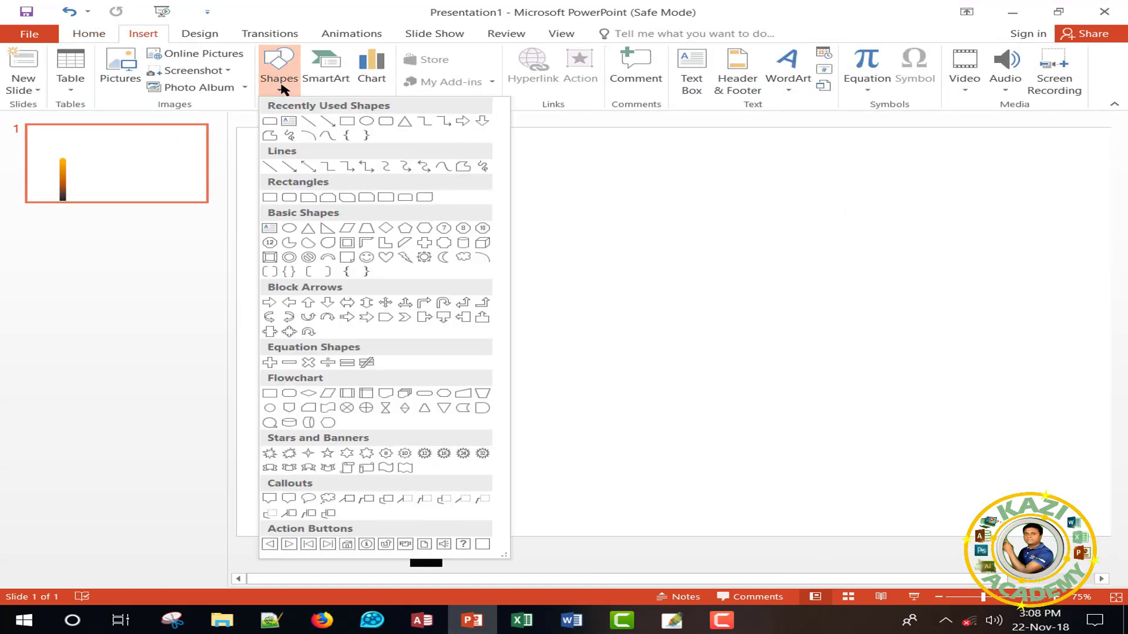
pyautogui.click(483, 454)
pyautogui.moveTo(607, 254)
pyautogui.mouseDown()
pyautogui.moveTo(777, 396)
pyautogui.moveTo(710, 307)
pyautogui.moveTo(683, 297)
pyautogui.mouseUp()
# Lengthen the starburst's spikes and remove its outline.
pyautogui.moveTo(624, 221); pyautogui.dragTo(624, 235)
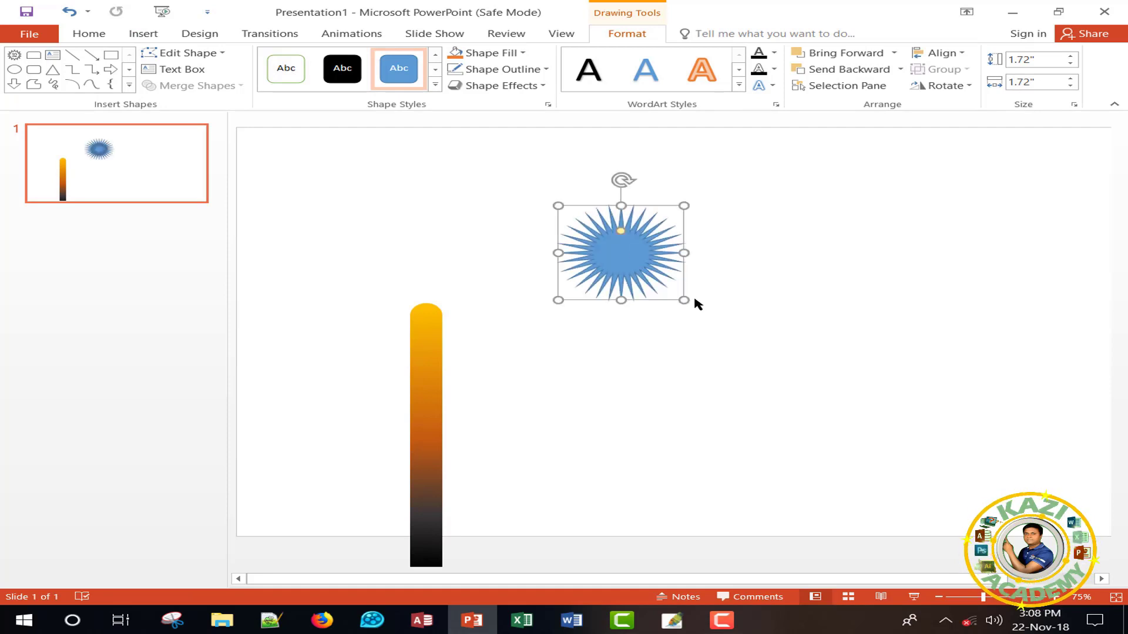
pyautogui.click(546, 69)
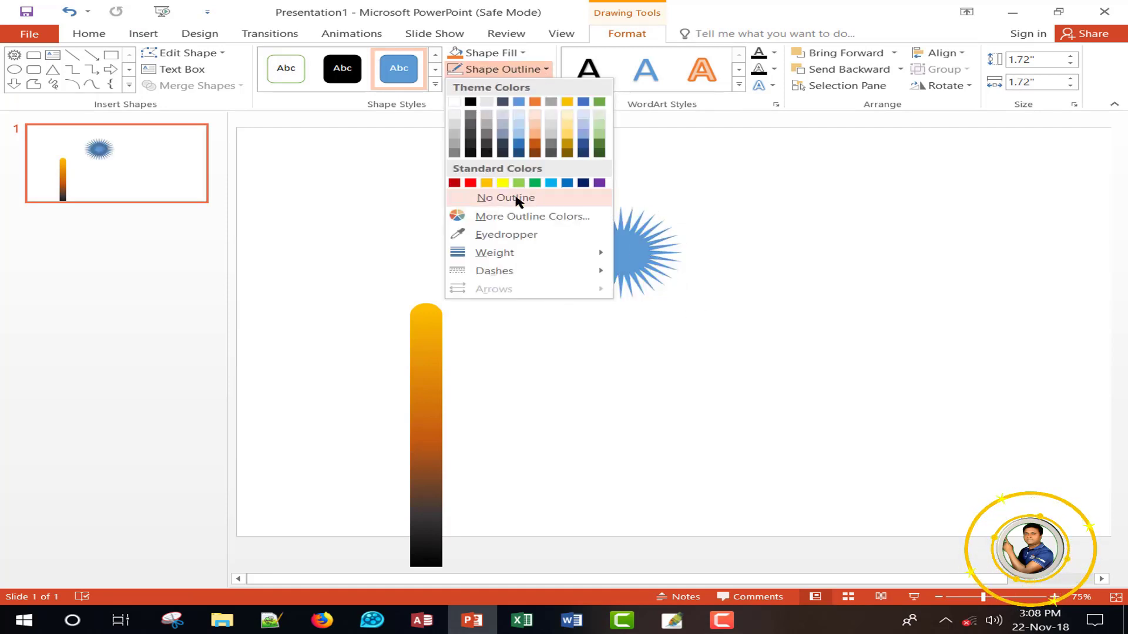
pyautogui.click(517, 196)
pyautogui.click(548, 105)
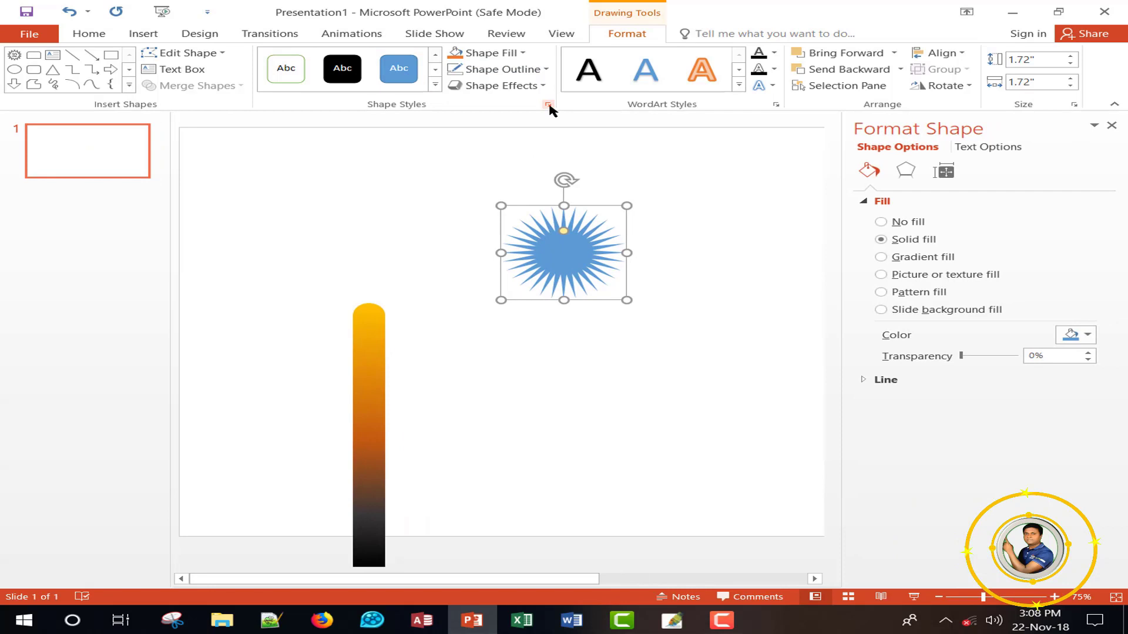
# Give the starburst a radial gradient fill radiating from the centre.
pyautogui.click(881, 257)
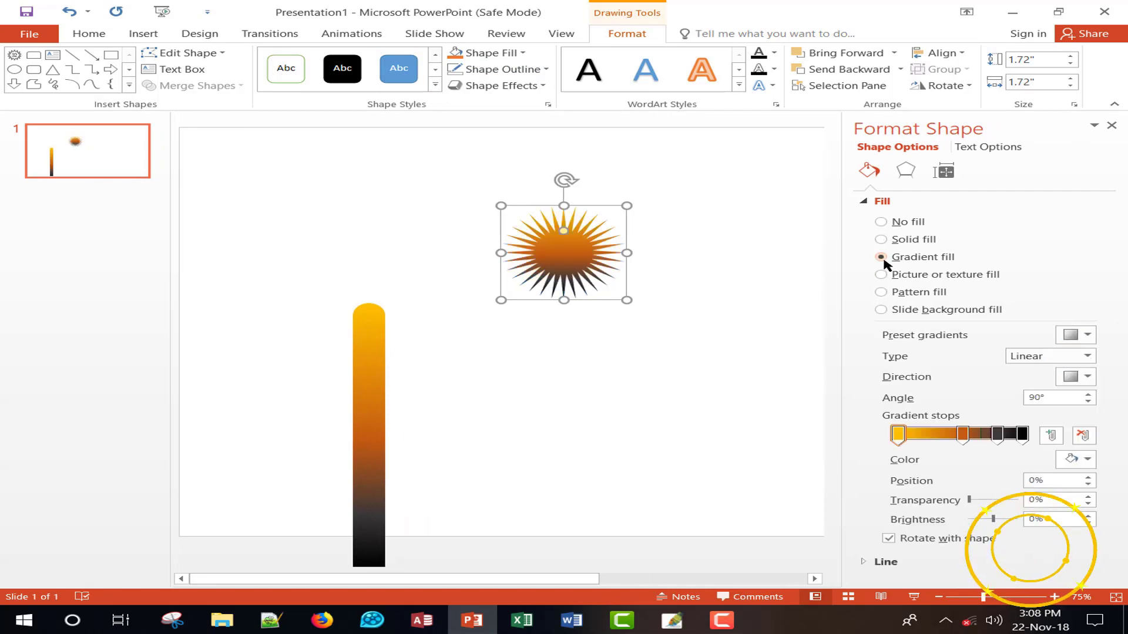
pyautogui.click(1086, 377)
pyautogui.click(1087, 356)
pyautogui.click(1058, 385)
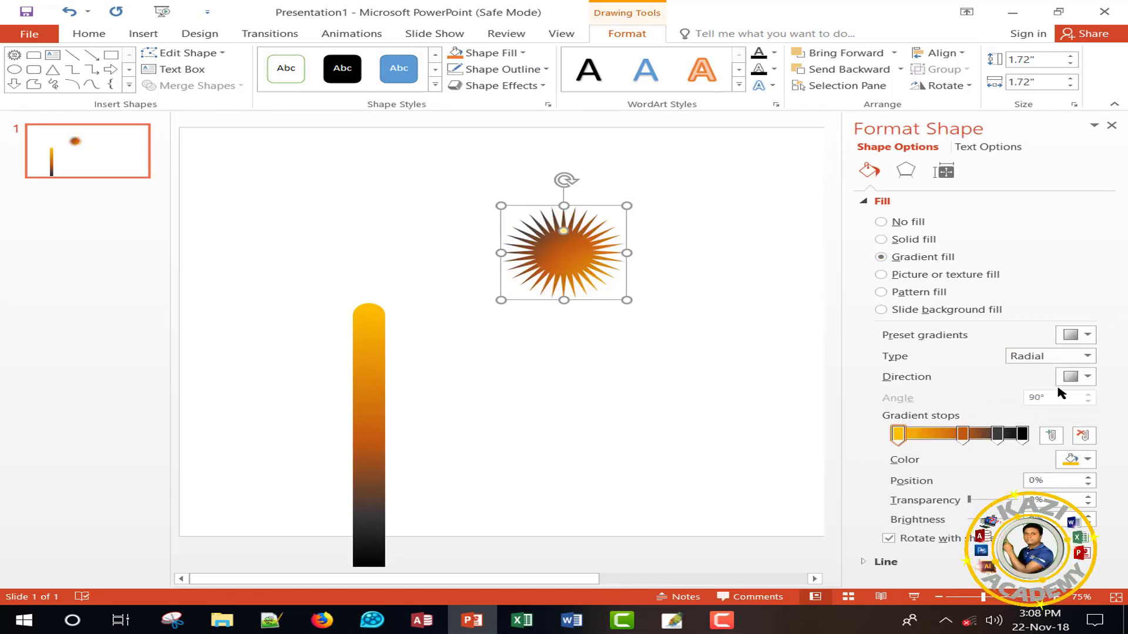
pyautogui.click(1089, 377)
pyautogui.click(1023, 406)
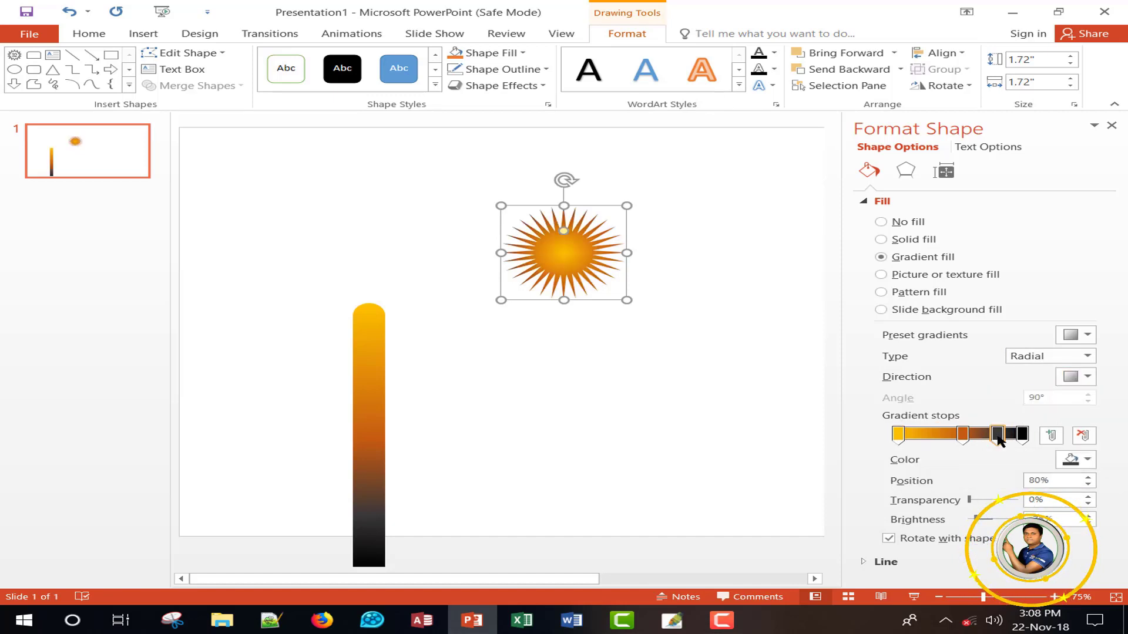
# Rearrange the gradient stops, dark stops near 74-80%, for a gold centre and orange tips.
pyautogui.moveTo(997, 435); pyautogui.dragTo(887, 439)
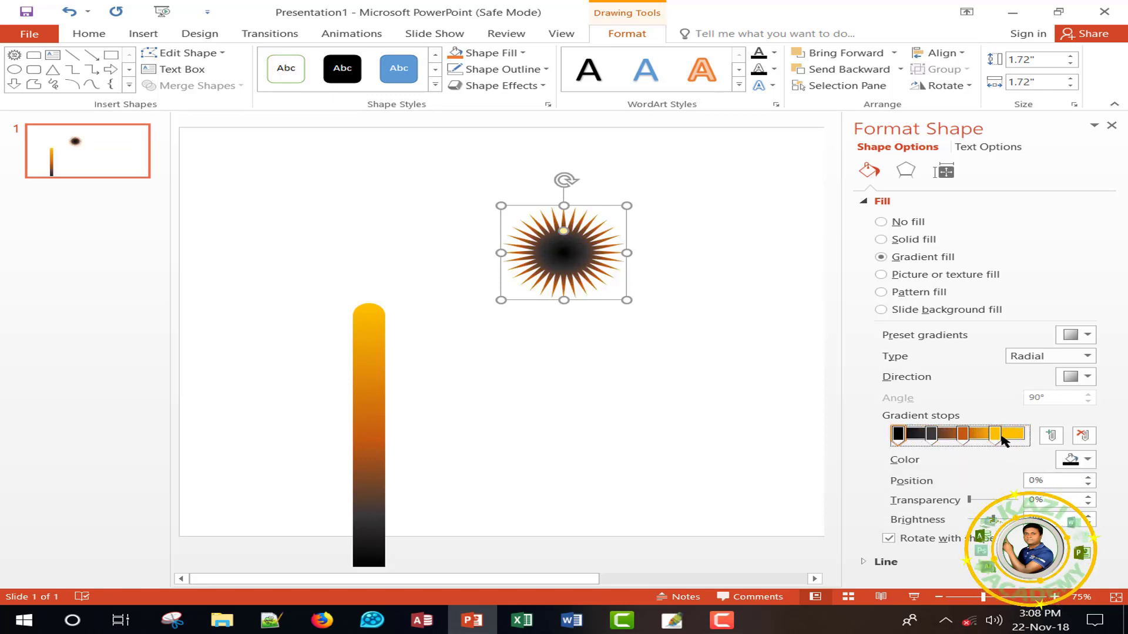
pyautogui.click(964, 436)
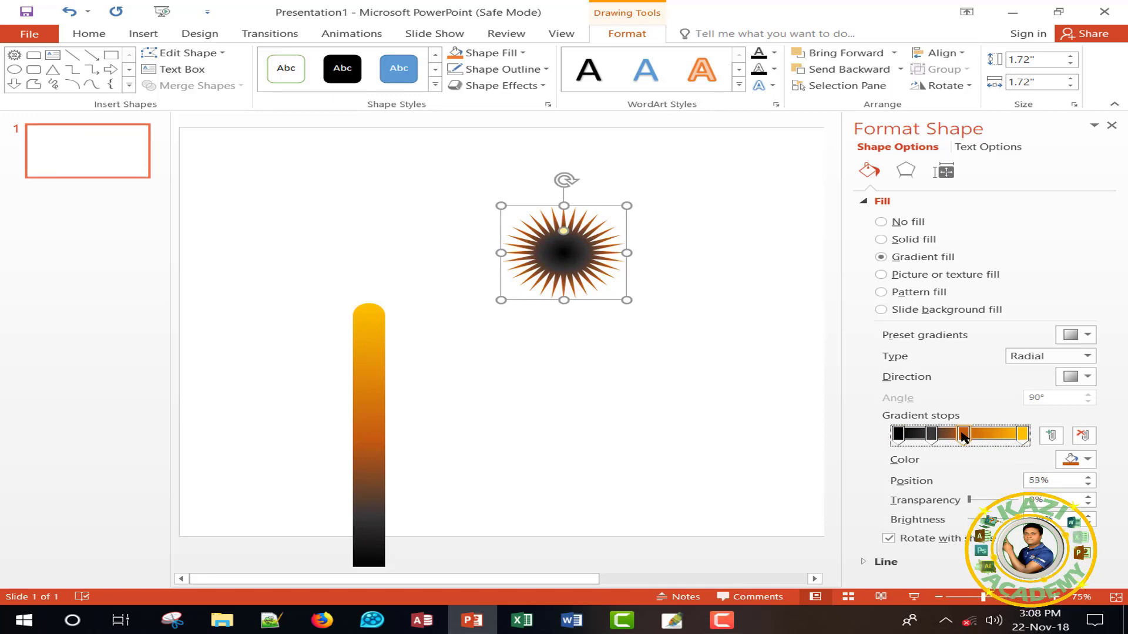
pyautogui.moveTo(931, 437); pyautogui.dragTo(992, 437)
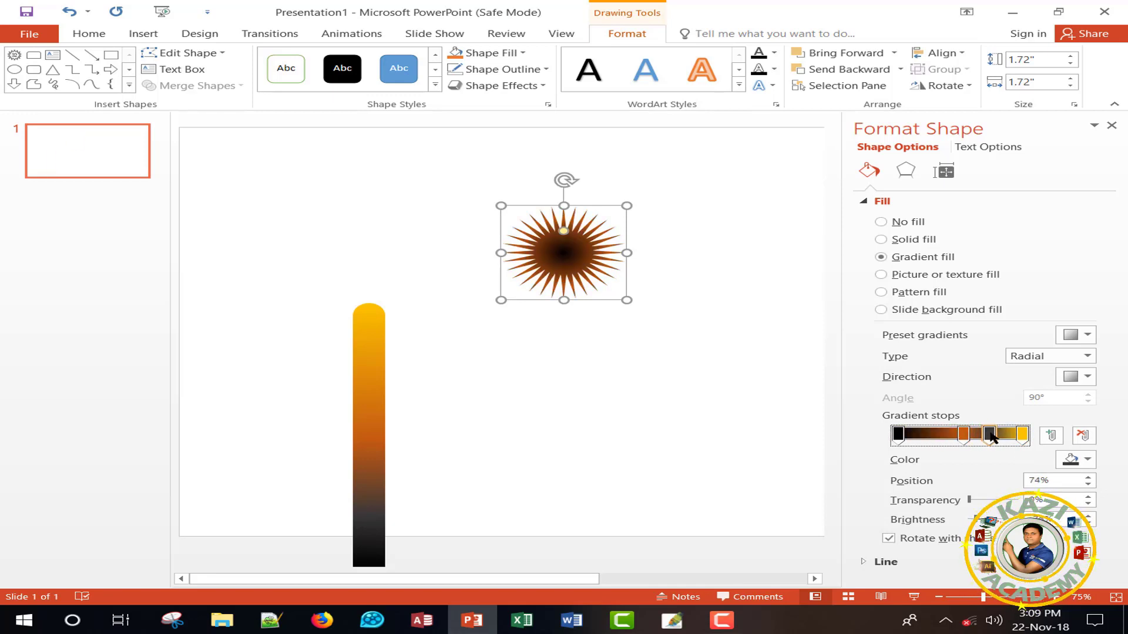
pyautogui.moveTo(964, 436); pyautogui.dragTo(924, 438)
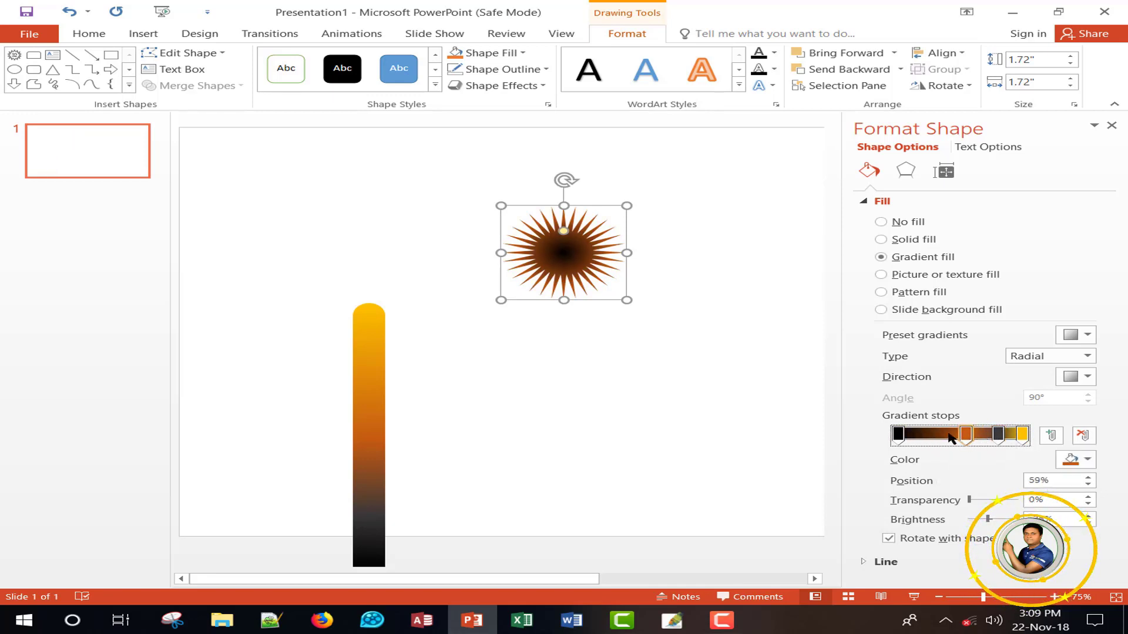
pyautogui.moveTo(1021, 438); pyautogui.dragTo(981, 440)
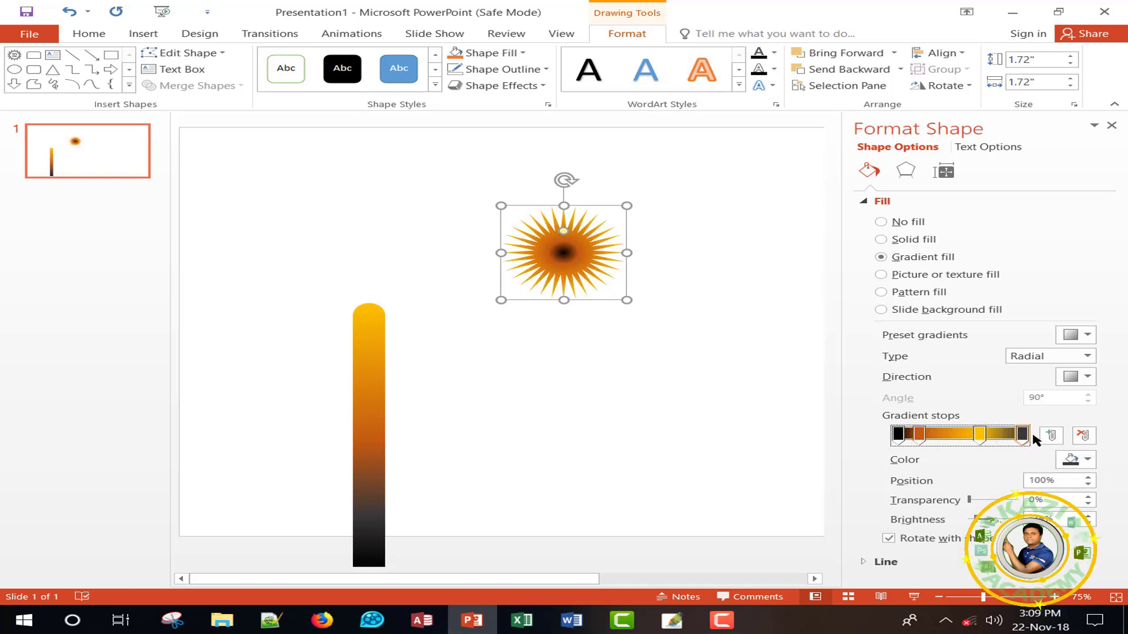
pyautogui.moveTo(901, 437); pyautogui.dragTo(998, 438)
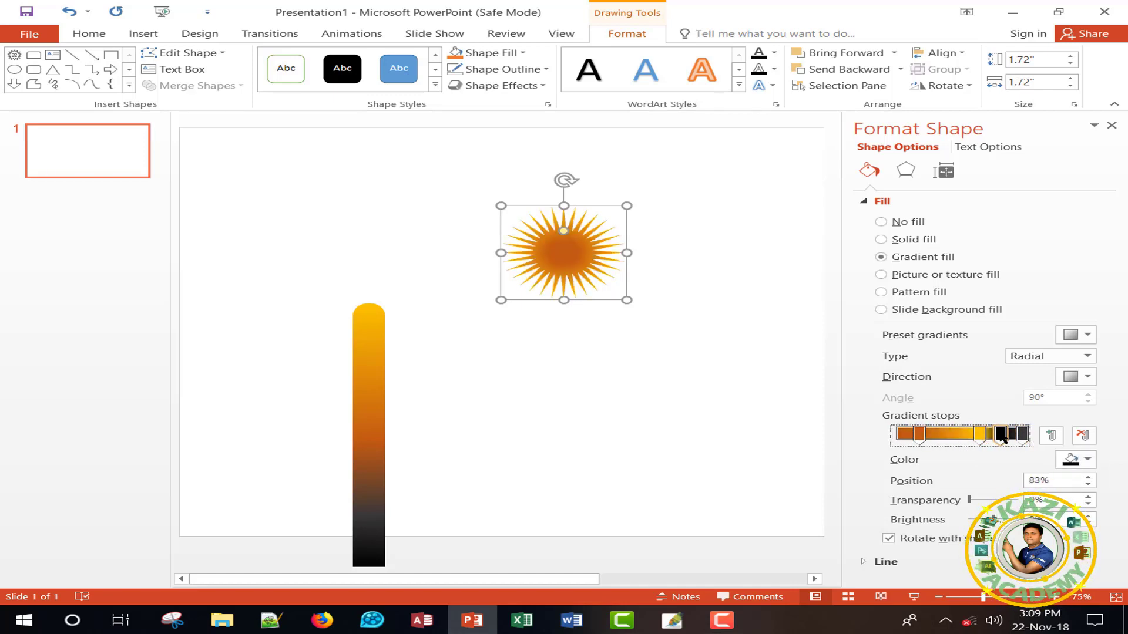
pyautogui.click(980, 435)
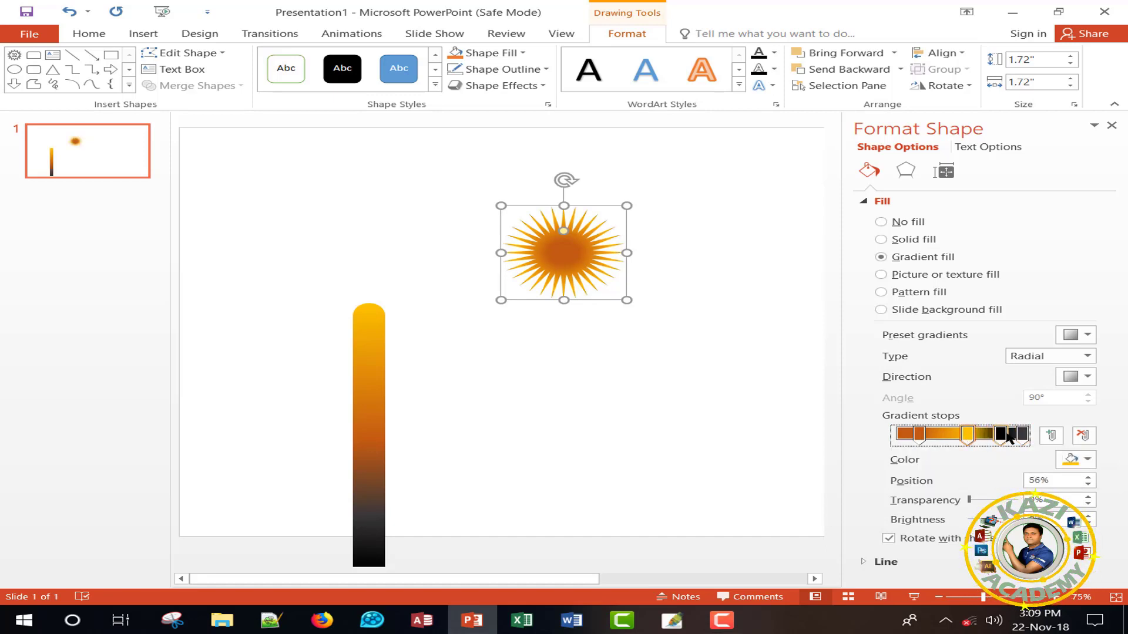
pyautogui.moveTo(1021, 438)
pyautogui.mouseDown()
pyautogui.moveTo(900, 438)
pyautogui.moveTo(999, 442)
pyautogui.mouseUp()
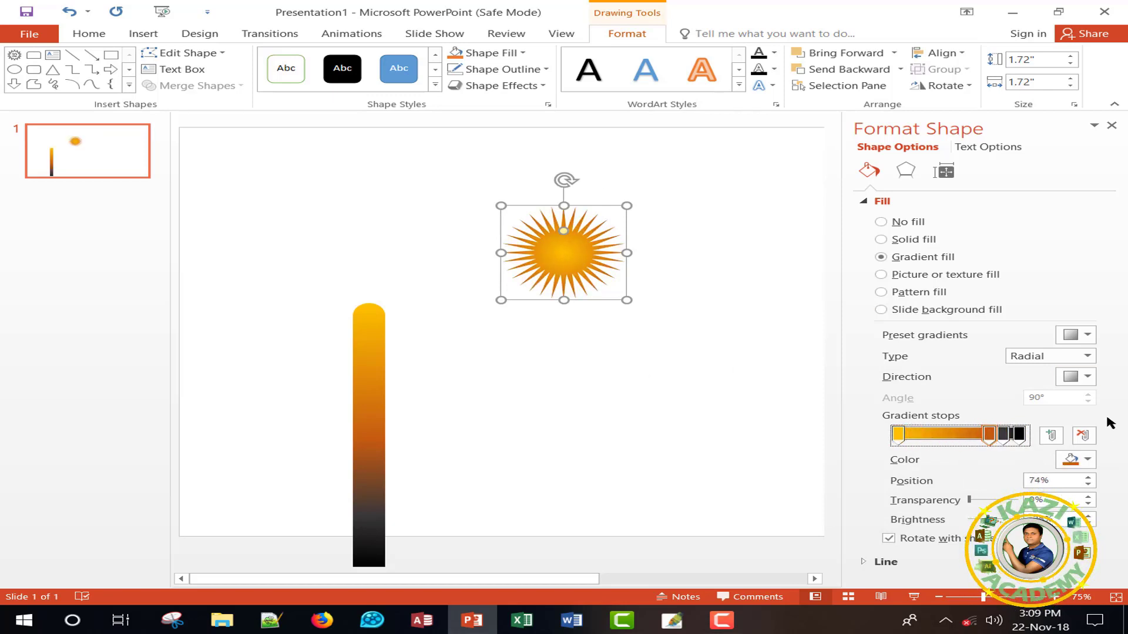
pyautogui.click(1112, 125)
# Draw a 3.38-inch 32-point star right of the stick, below the small sun.
pyautogui.click(812, 306)
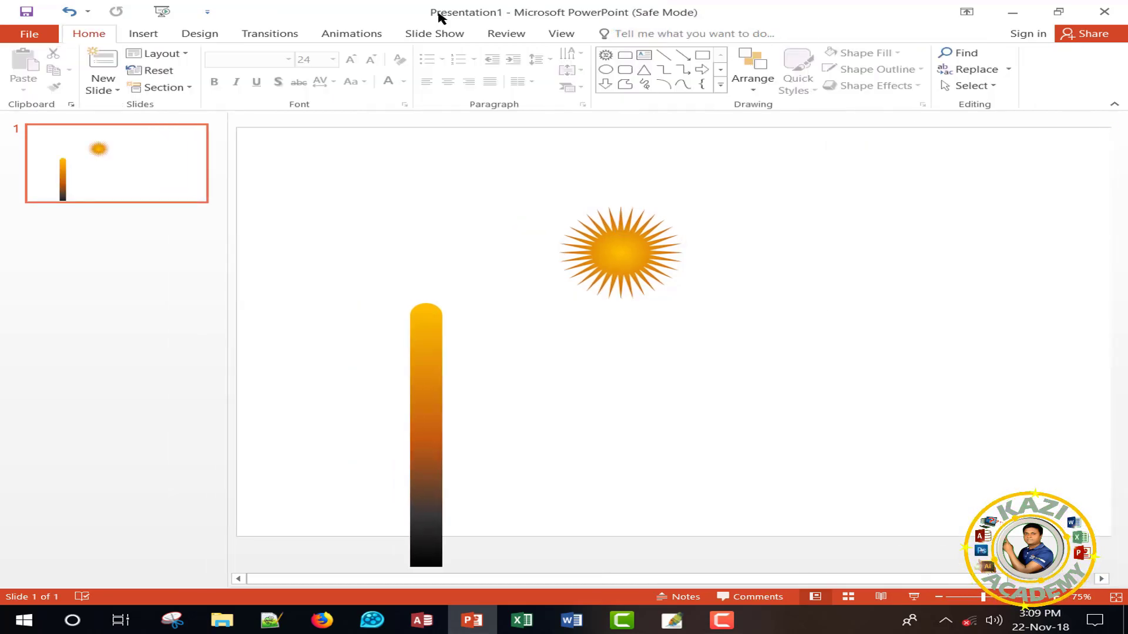
pyautogui.click(144, 34)
pyautogui.click(279, 74)
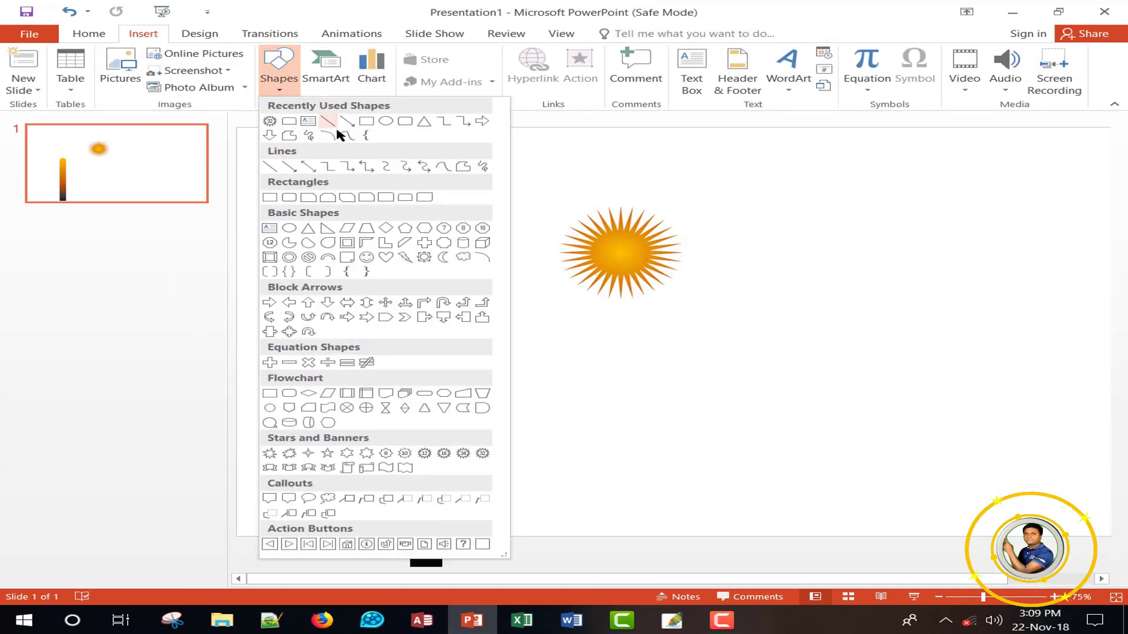
pyautogui.click(482, 454)
pyautogui.moveTo(654, 339)
pyautogui.mouseDown()
pyautogui.moveTo(894, 484)
pyautogui.moveTo(926, 449)
pyautogui.moveTo(907, 437)
pyautogui.mouseUp()
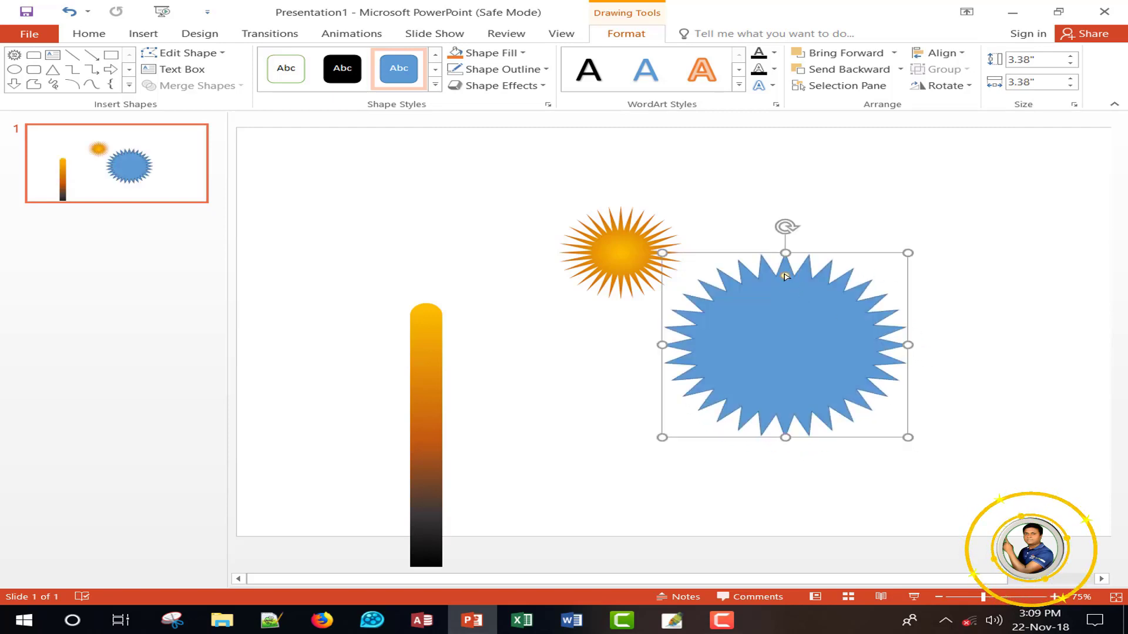
# Pull the large star's spikes into long thin rays and remove its outline.
pyautogui.moveTo(785, 276); pyautogui.dragTo(793, 334)
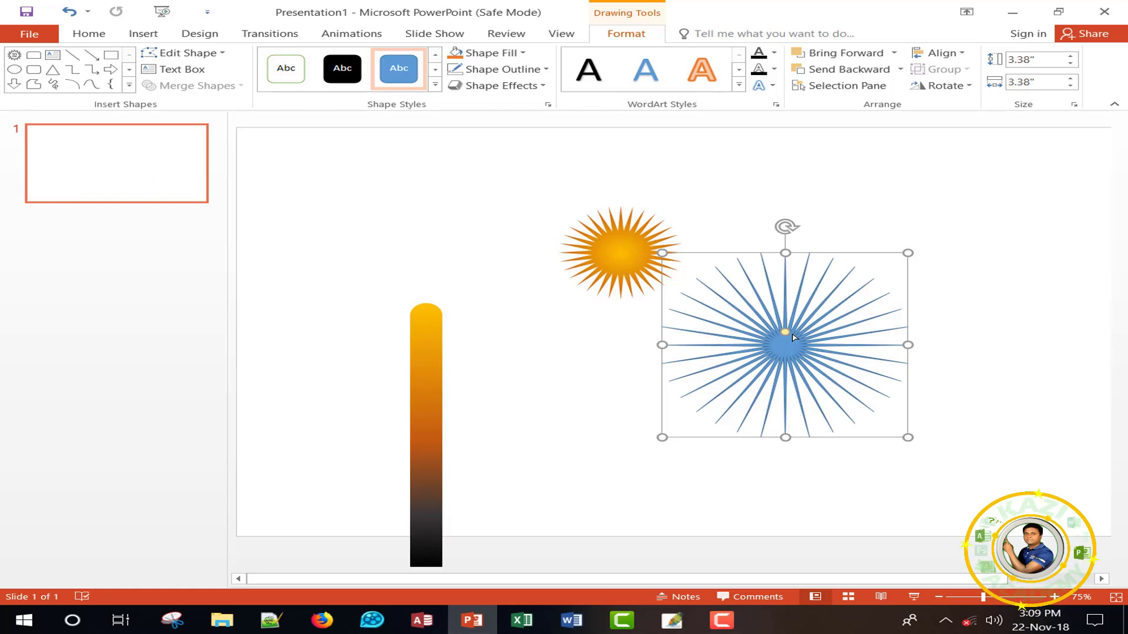
pyautogui.click(544, 70)
pyautogui.click(531, 195)
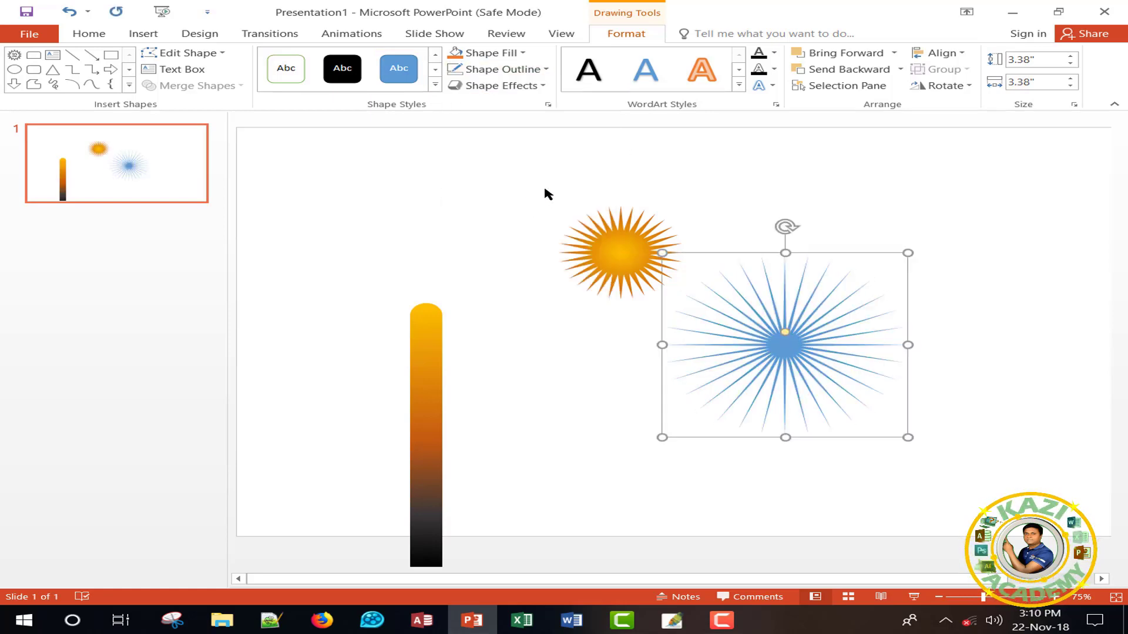
pyautogui.click(548, 104)
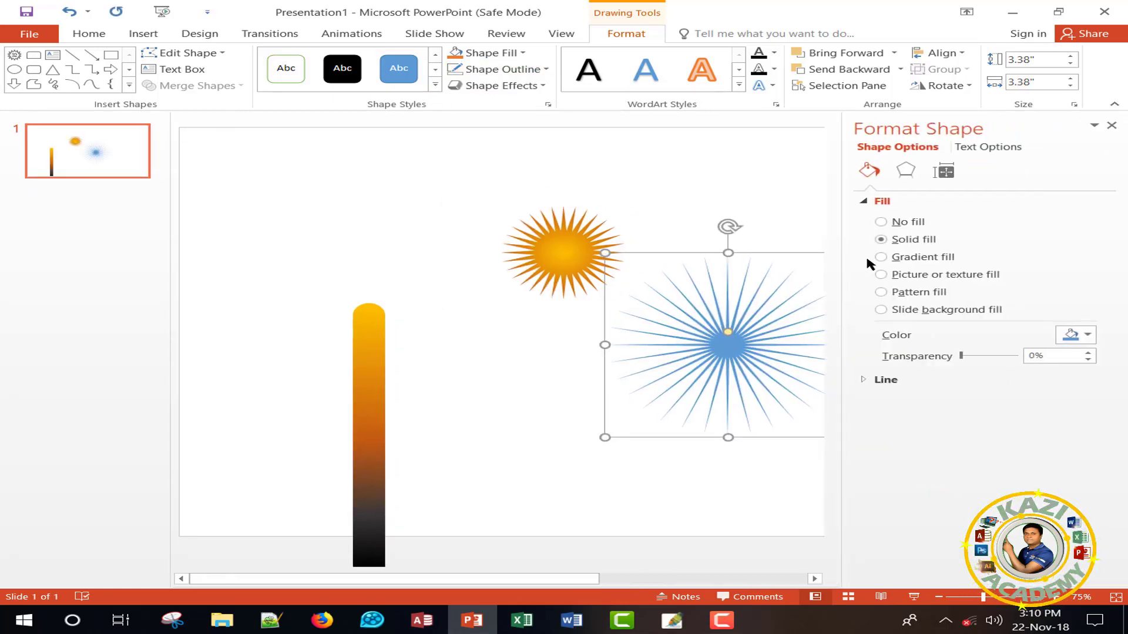
# Give the large starburst a gradient fill with the yellow stop at 32% for golden rays.
pyautogui.click(880, 256)
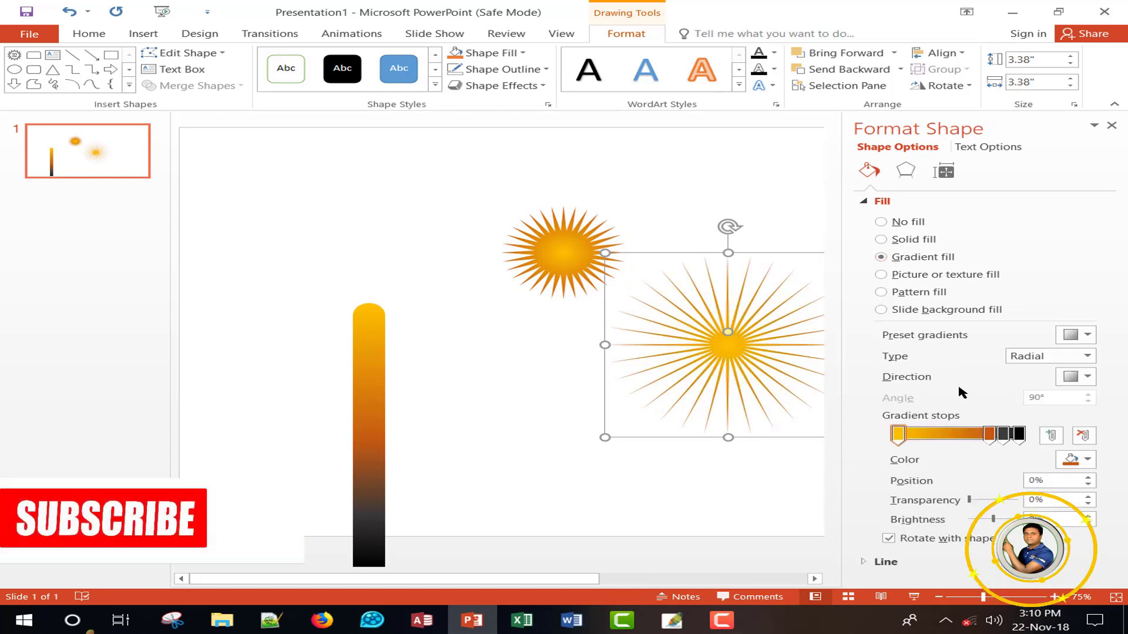
pyautogui.click(1020, 435)
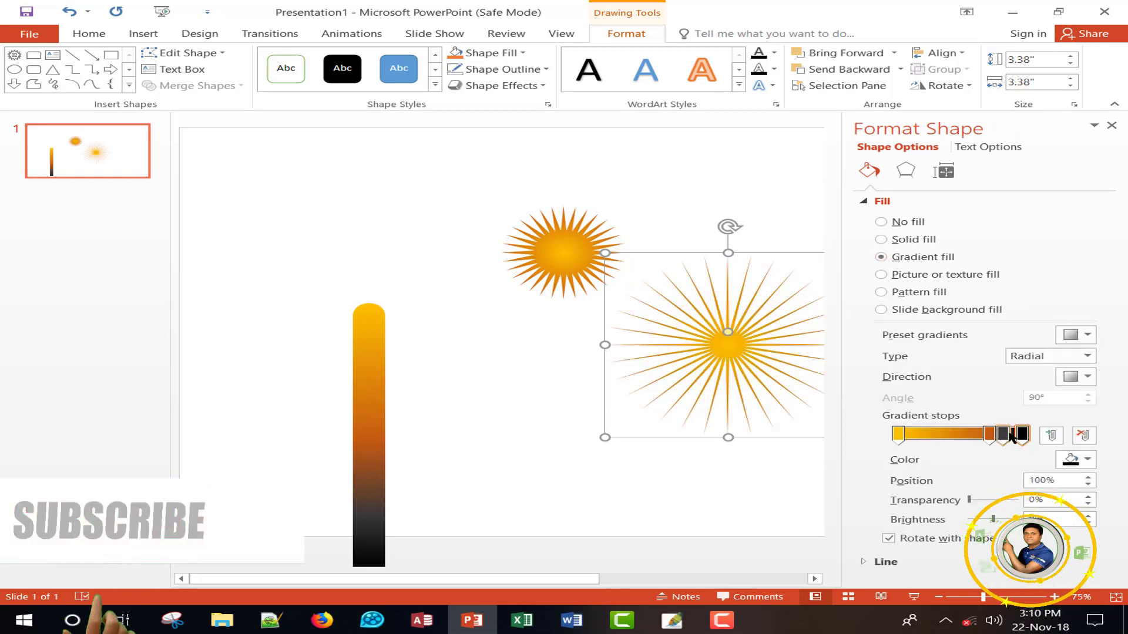
pyautogui.moveTo(989, 435)
pyautogui.mouseDown()
pyautogui.moveTo(934, 436)
pyautogui.moveTo(992, 436)
pyautogui.mouseUp()
pyautogui.moveTo(897, 435); pyautogui.dragTo(950, 432)
pyautogui.press('Left')
pyautogui.press('Left')
pyautogui.press('Left')
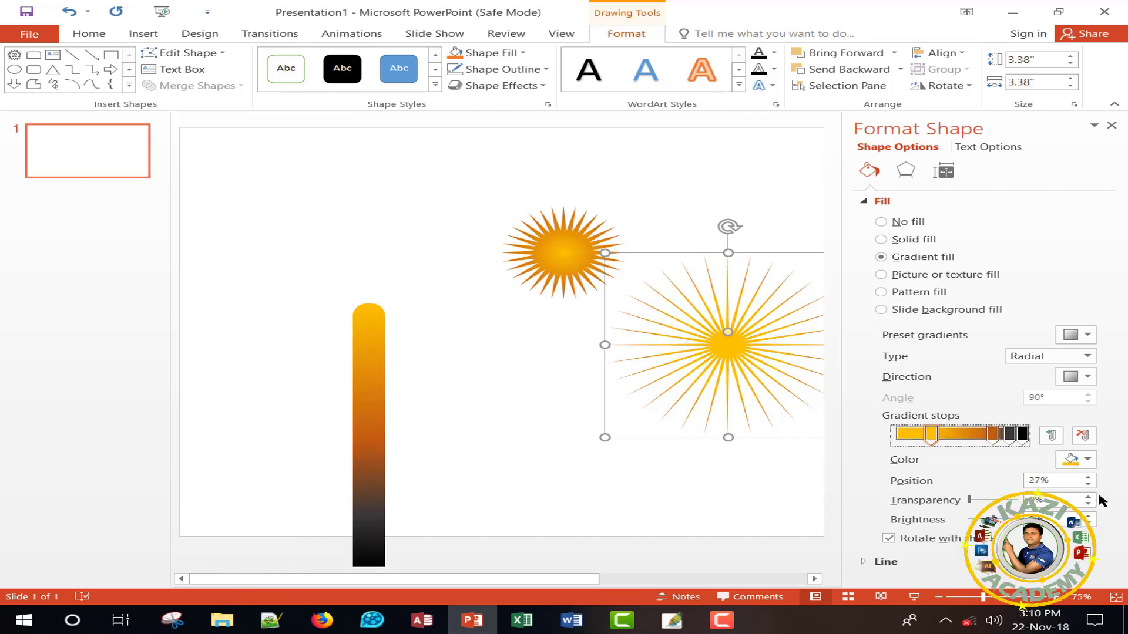
pyautogui.press('Right')
pyautogui.press('Right')
pyautogui.press('Right')
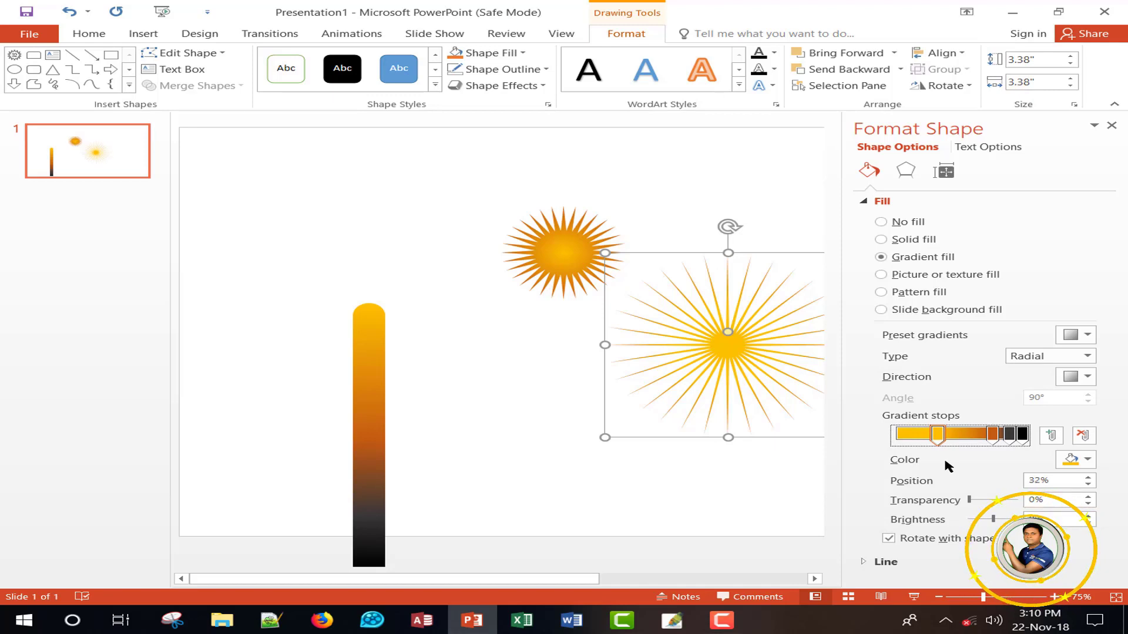
pyautogui.click(865, 562)
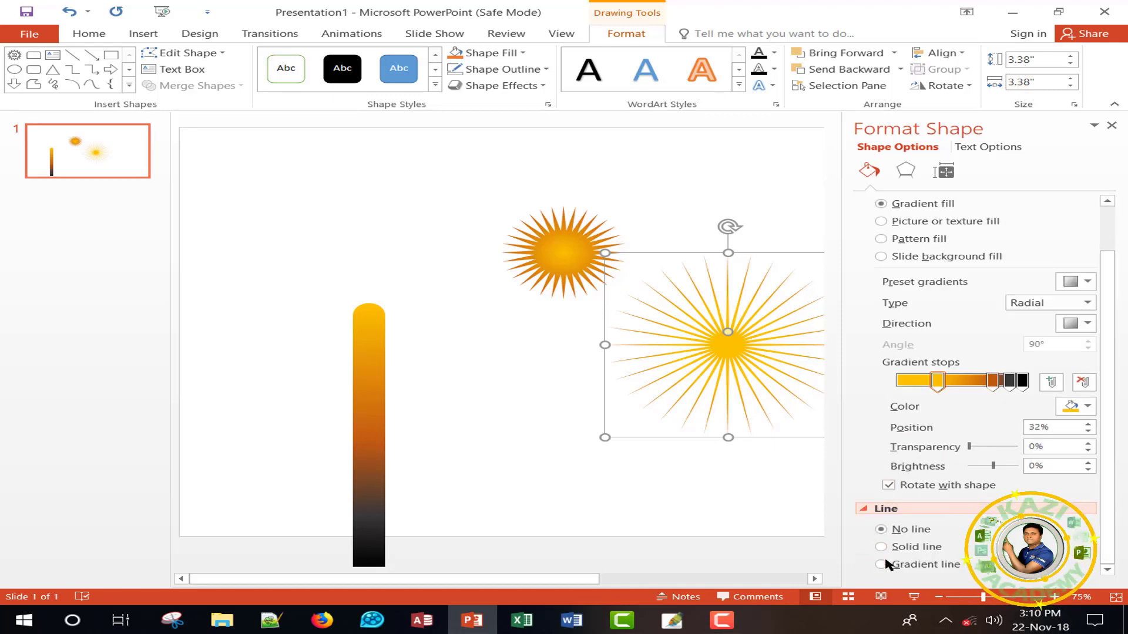
# Give the starburst a 1.5 pt long dash-dot gradient outline.
pyautogui.click(881, 547)
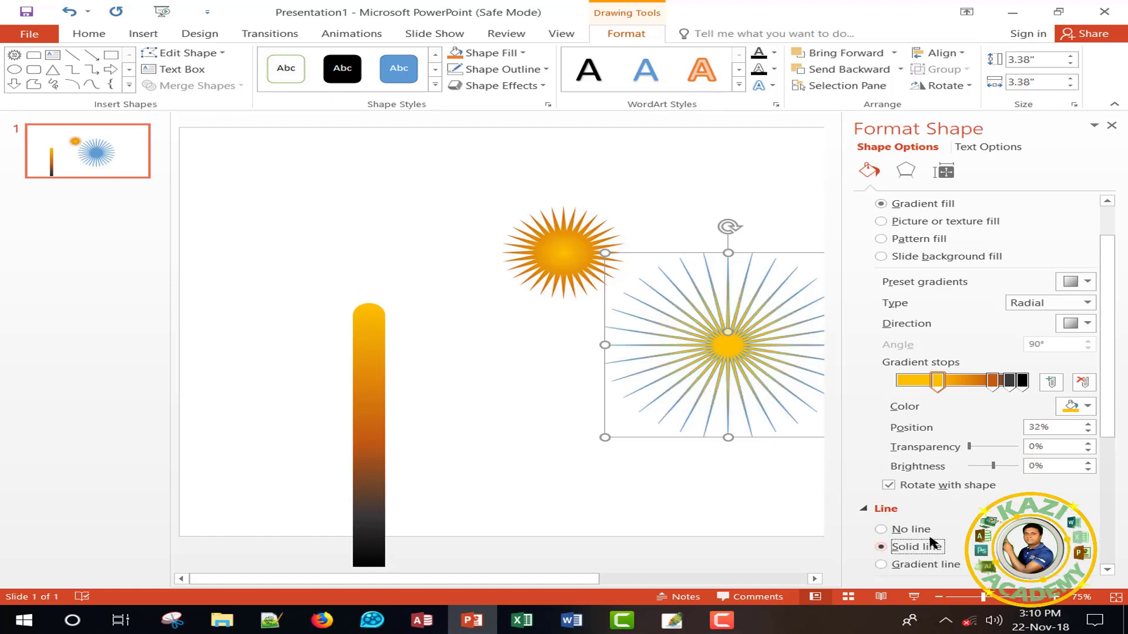
pyautogui.click(881, 346)
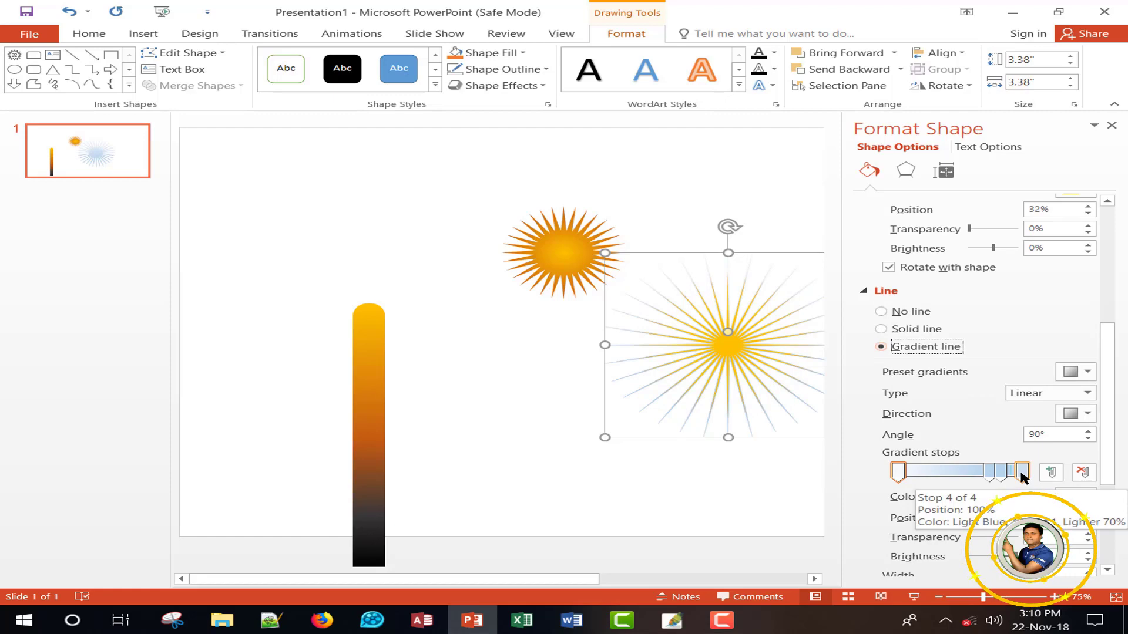
pyautogui.click(881, 312)
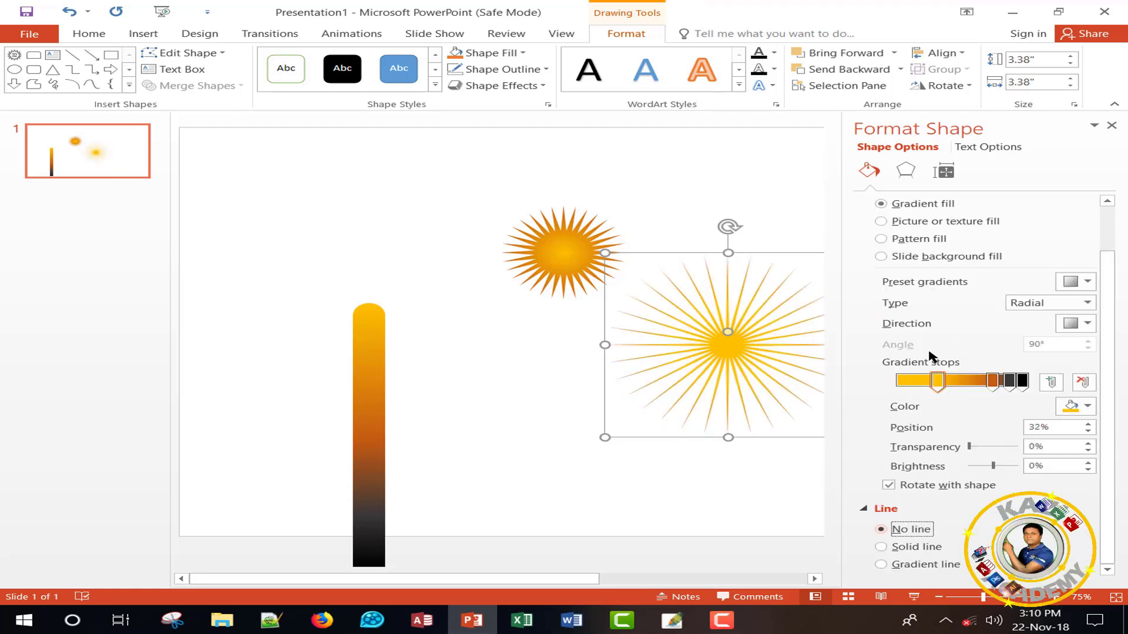
pyautogui.click(881, 564)
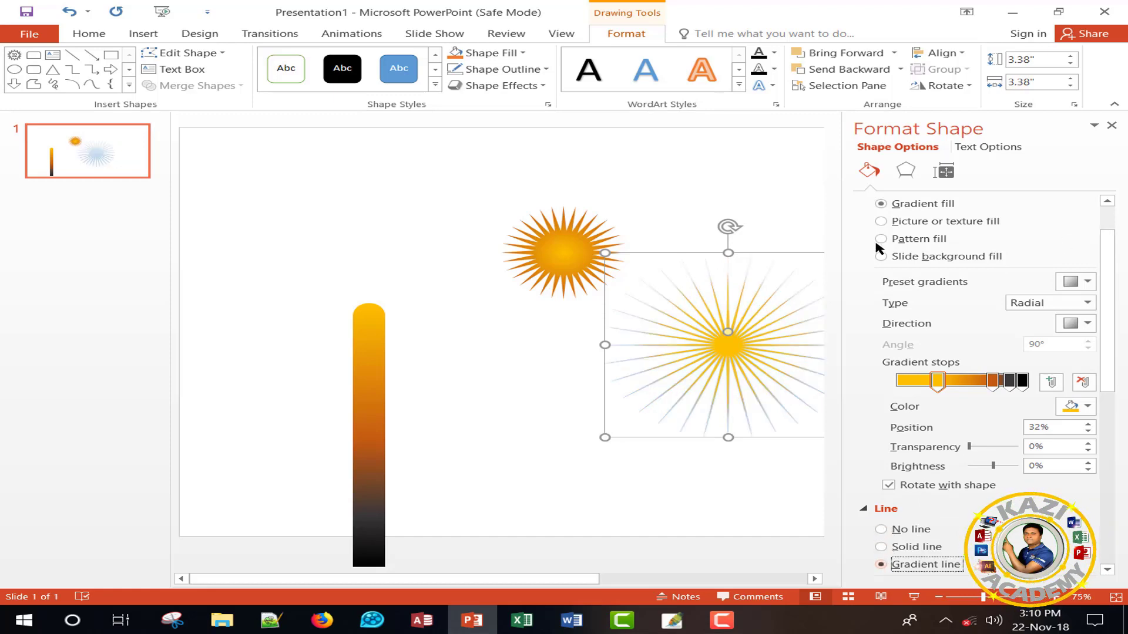
pyautogui.scroll(-4, 880, 451)
pyautogui.scroll(-3, 881, 451)
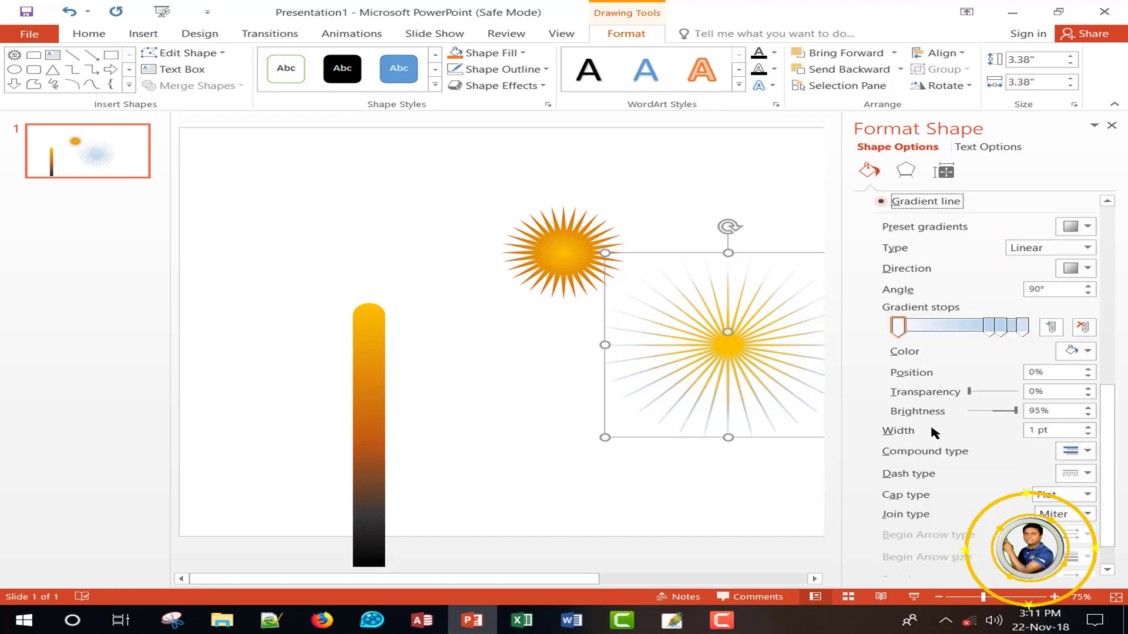
pyautogui.click(1087, 427)
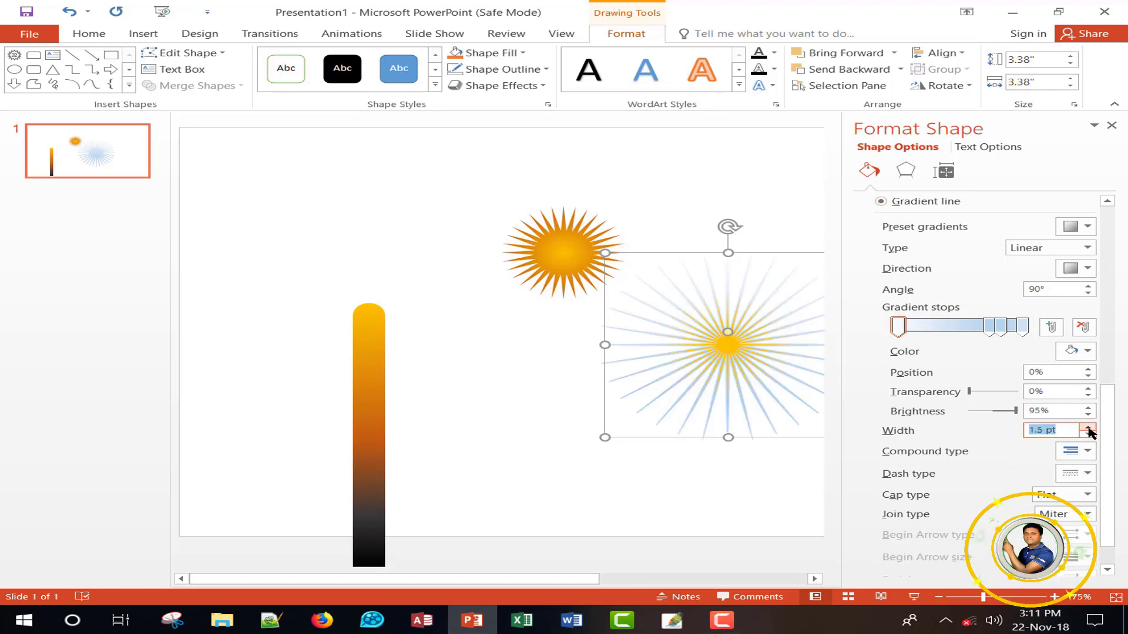
pyautogui.click(1084, 474)
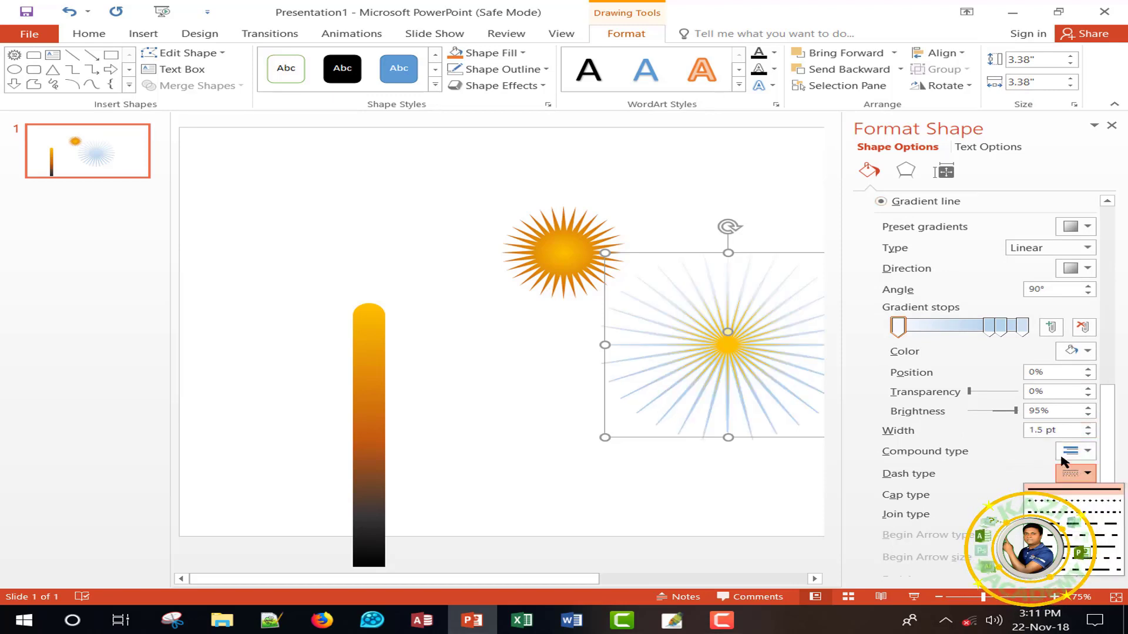
pyautogui.click(1081, 561)
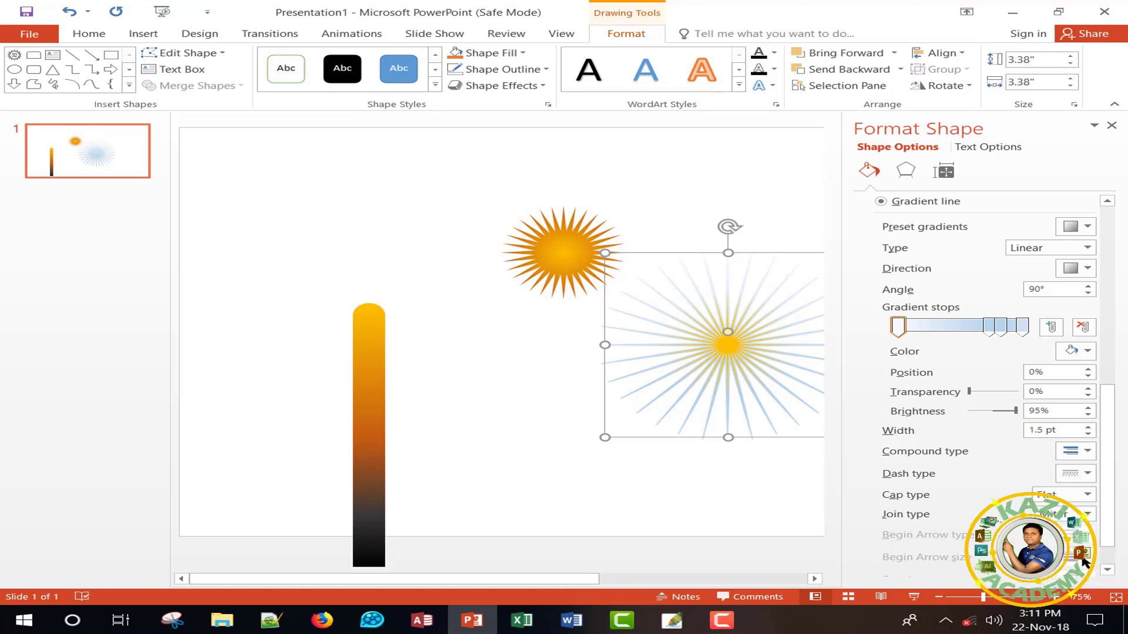
# Recolour the outline gradient stops to alternating yellow and orange.
pyautogui.click(1026, 328)
pyautogui.click(1089, 352)
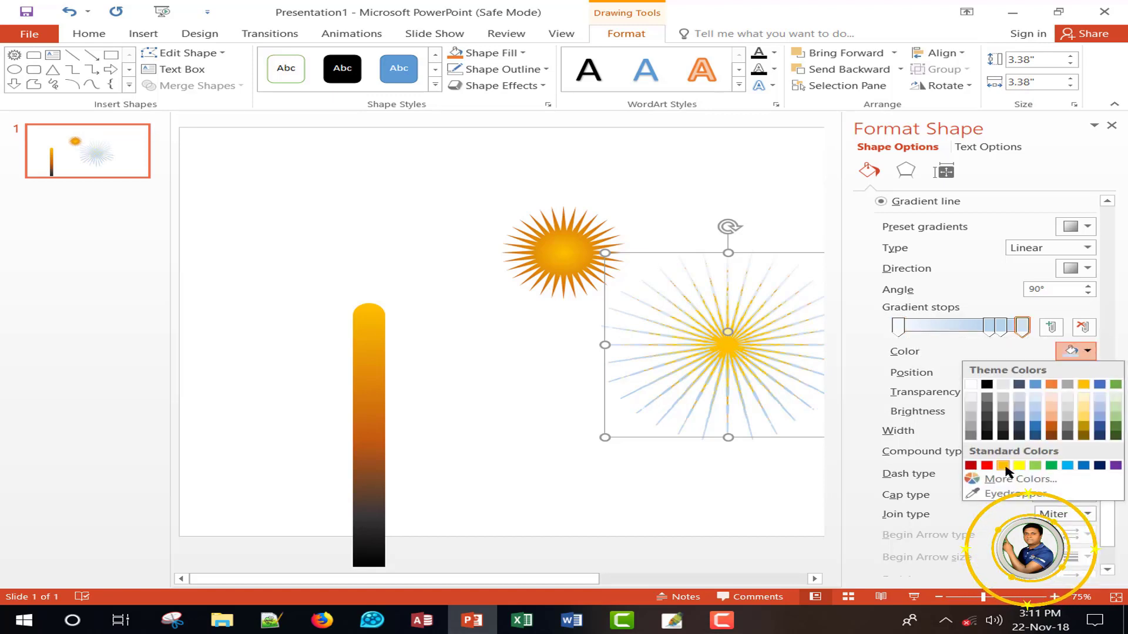
pyautogui.click(1003, 466)
pyautogui.click(992, 329)
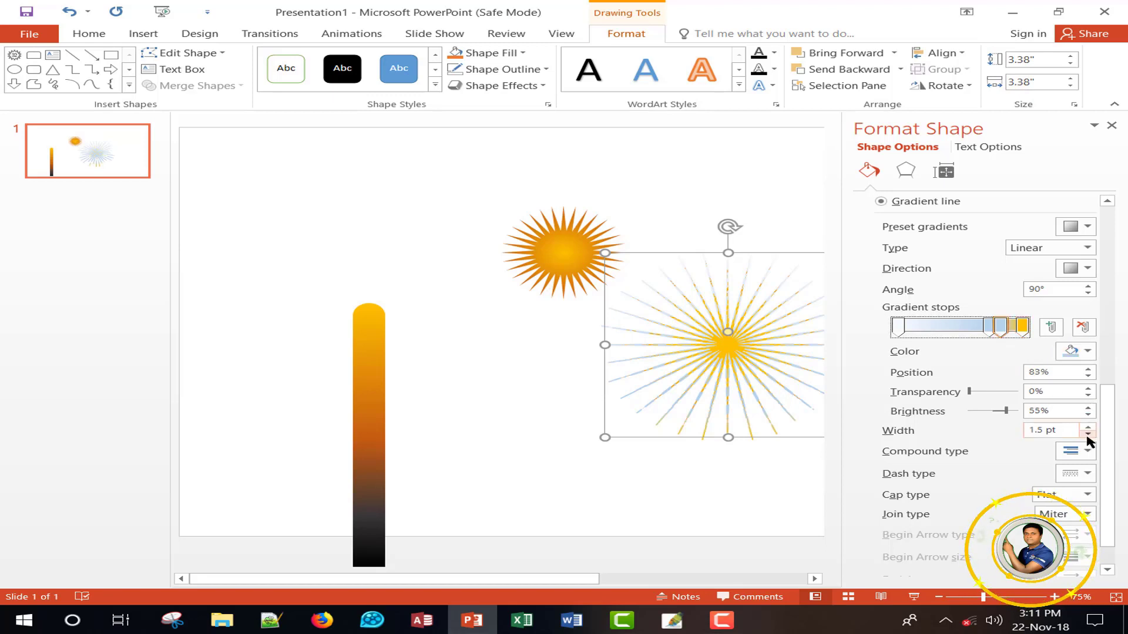
pyautogui.click(1088, 351)
pyautogui.click(1023, 467)
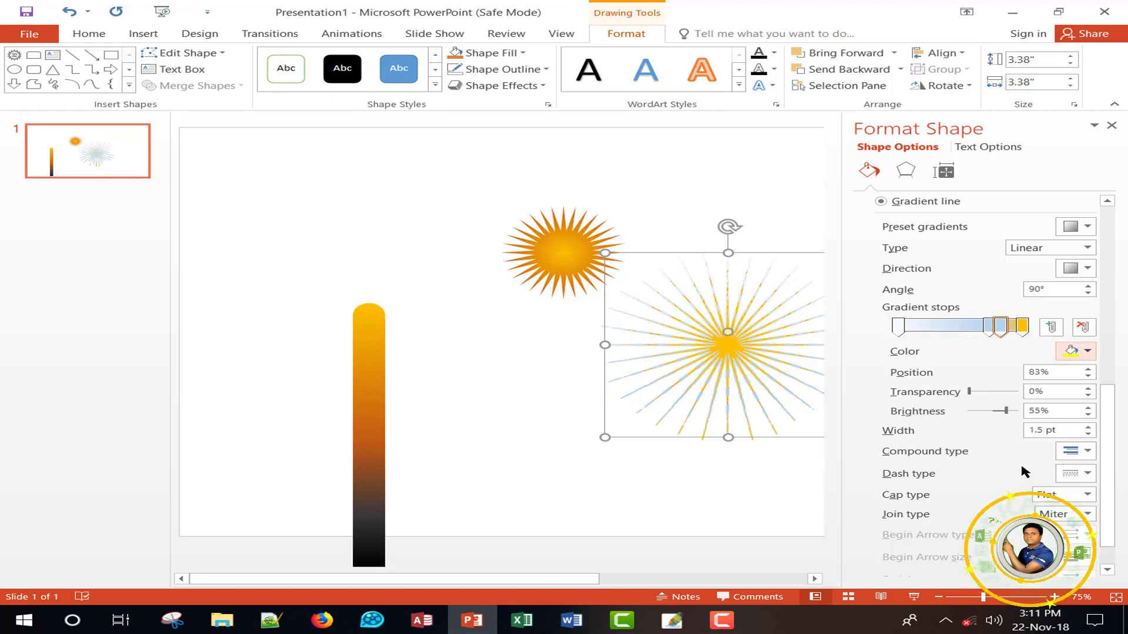
pyautogui.click(988, 329)
pyautogui.click(1088, 353)
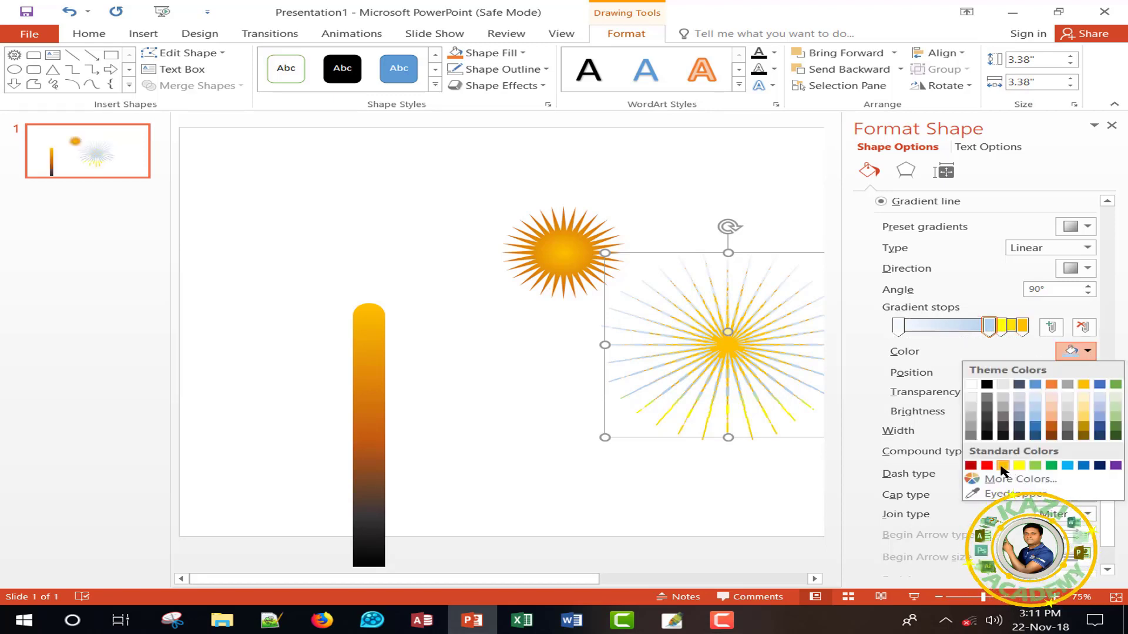
pyautogui.click(1003, 466)
pyautogui.click(898, 327)
pyautogui.click(1072, 352)
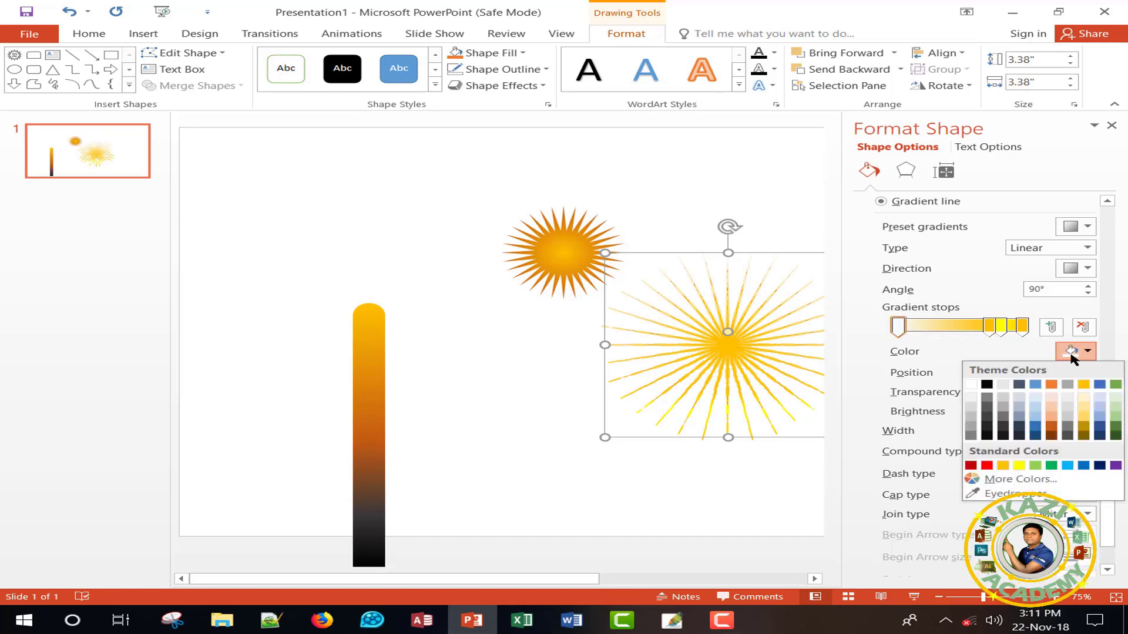
pyautogui.click(1019, 466)
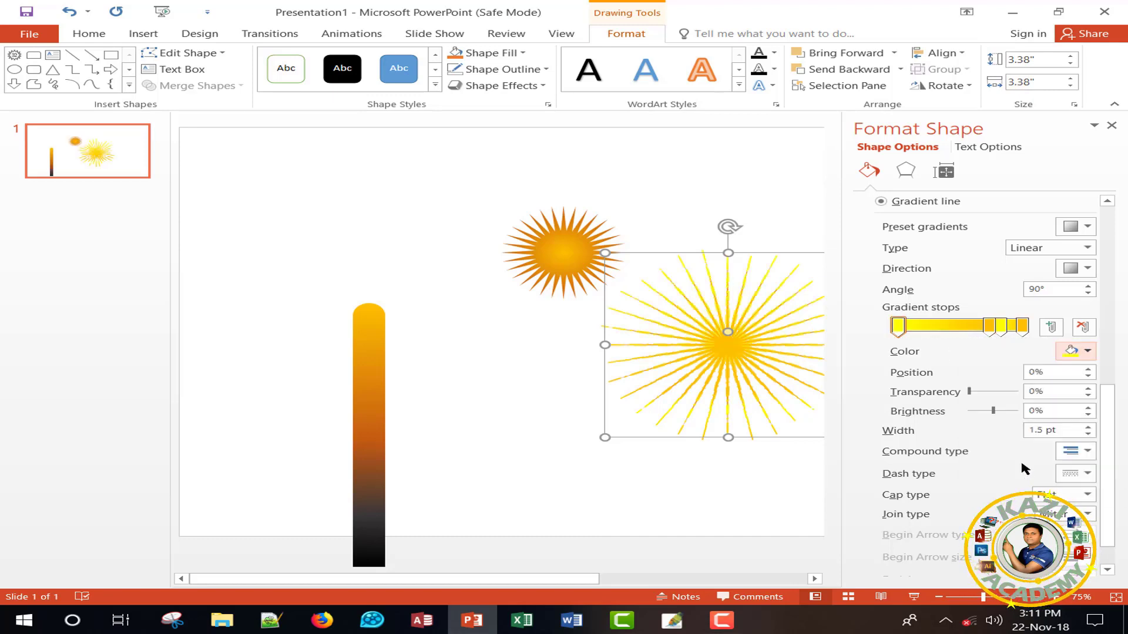
pyautogui.click(1112, 126)
# Enlarge the starburst to 4.18 inches and reposition it on the right.
pyautogui.moveTo(814, 356)
pyautogui.mouseDown()
pyautogui.moveTo(880, 329)
pyautogui.moveTo(856, 300)
pyautogui.mouseUp()
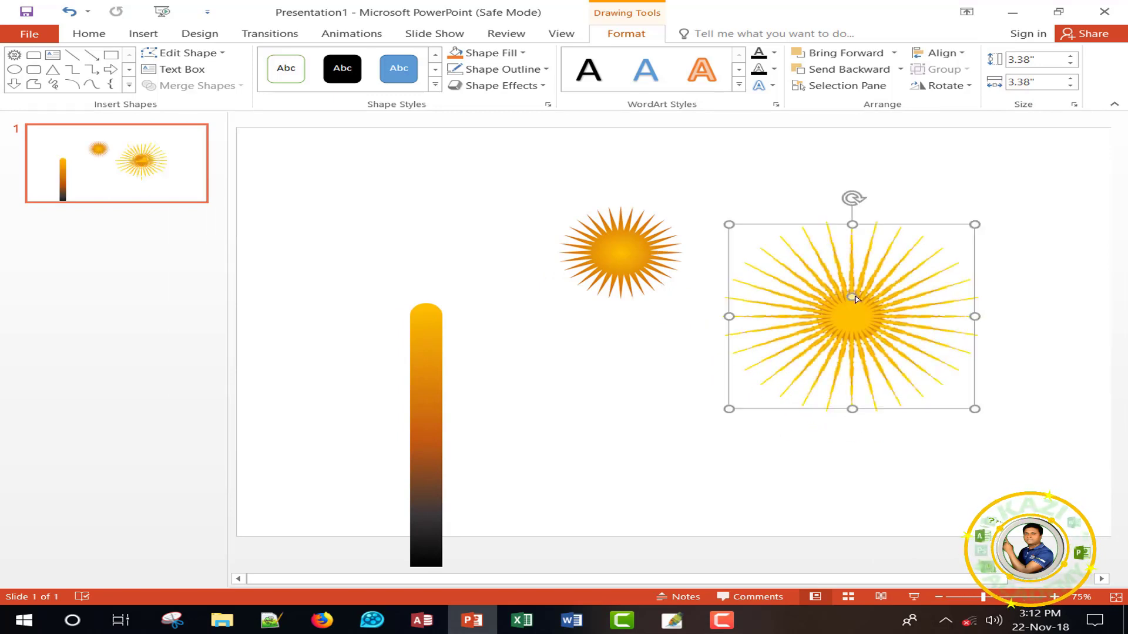
pyautogui.moveTo(729, 222); pyautogui.dragTo(670, 179)
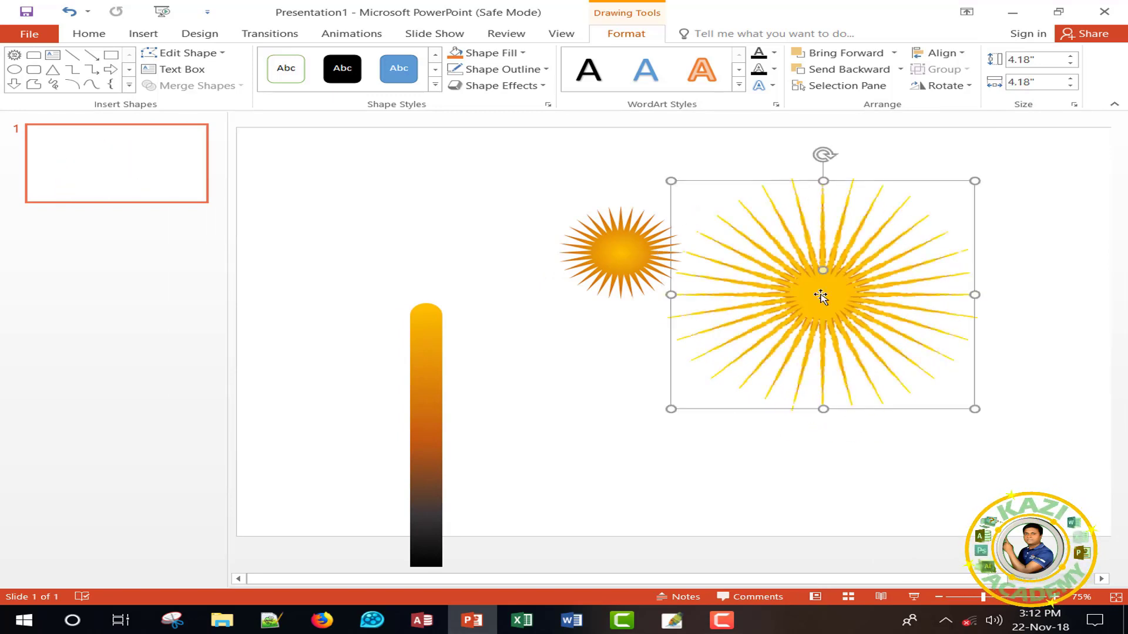
pyautogui.moveTo(821, 297); pyautogui.dragTo(874, 315)
pyautogui.click(687, 440)
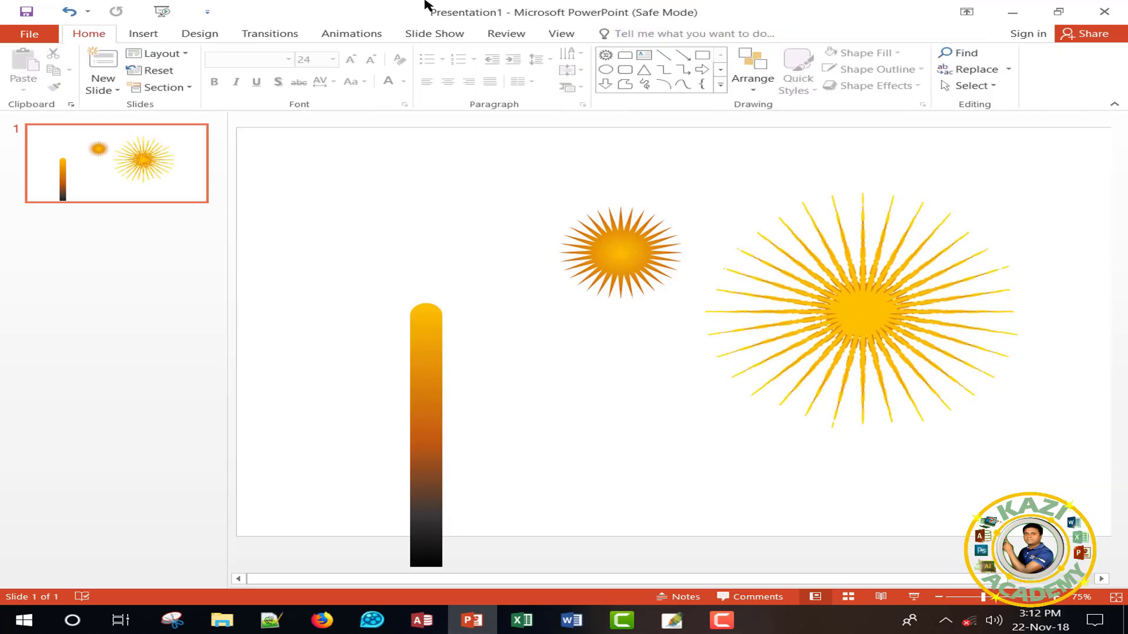
# Draw a circle and centre it horizontally and vertically on the starburst.
pyautogui.click(164, 36)
pyautogui.click(272, 88)
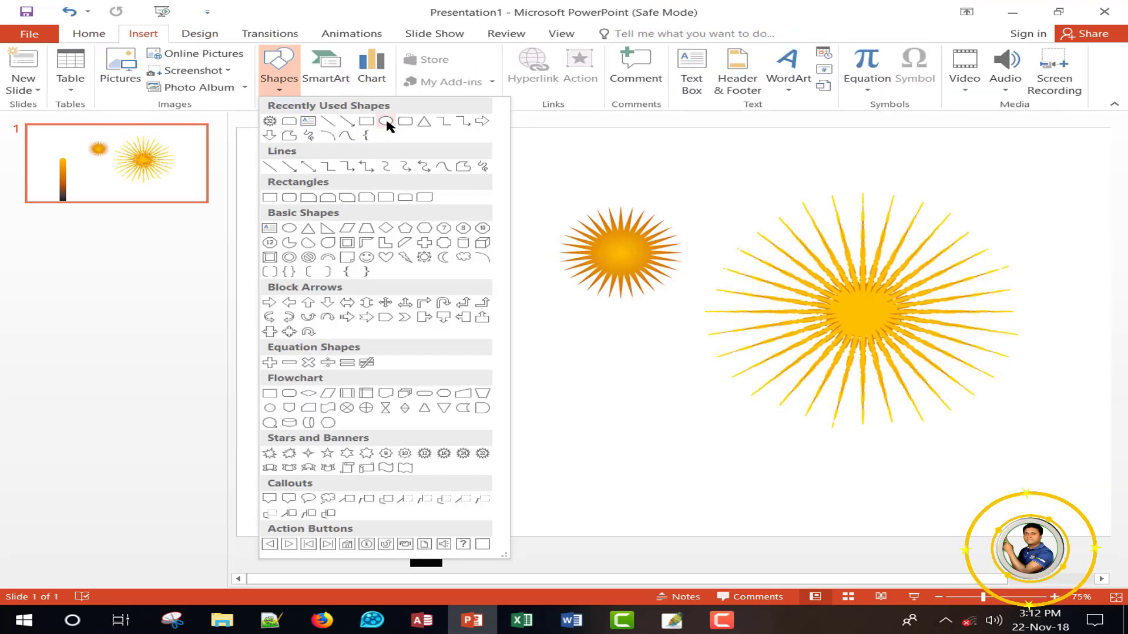
pyautogui.click(386, 121)
pyautogui.moveTo(582, 359)
pyautogui.mouseDown()
pyautogui.moveTo(678, 439)
pyautogui.moveTo(766, 406)
pyautogui.moveTo(862, 313)
pyautogui.moveTo(906, 340)
pyautogui.mouseUp()
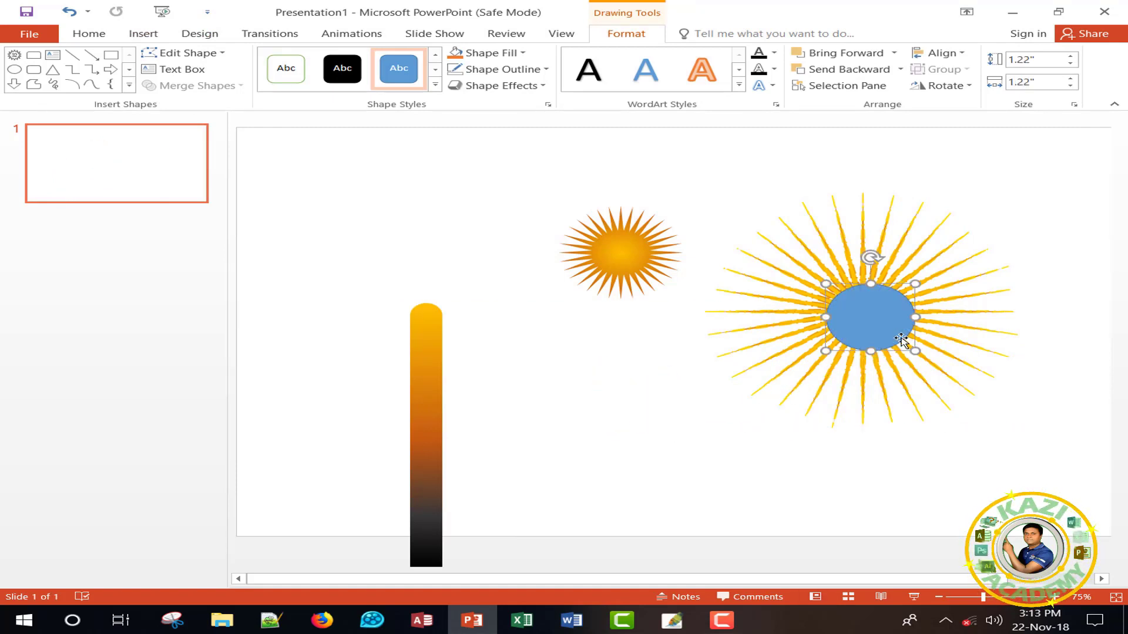
pyautogui.keyDown('shift'); pyautogui.click(870, 228); pyautogui.keyUp('shift')
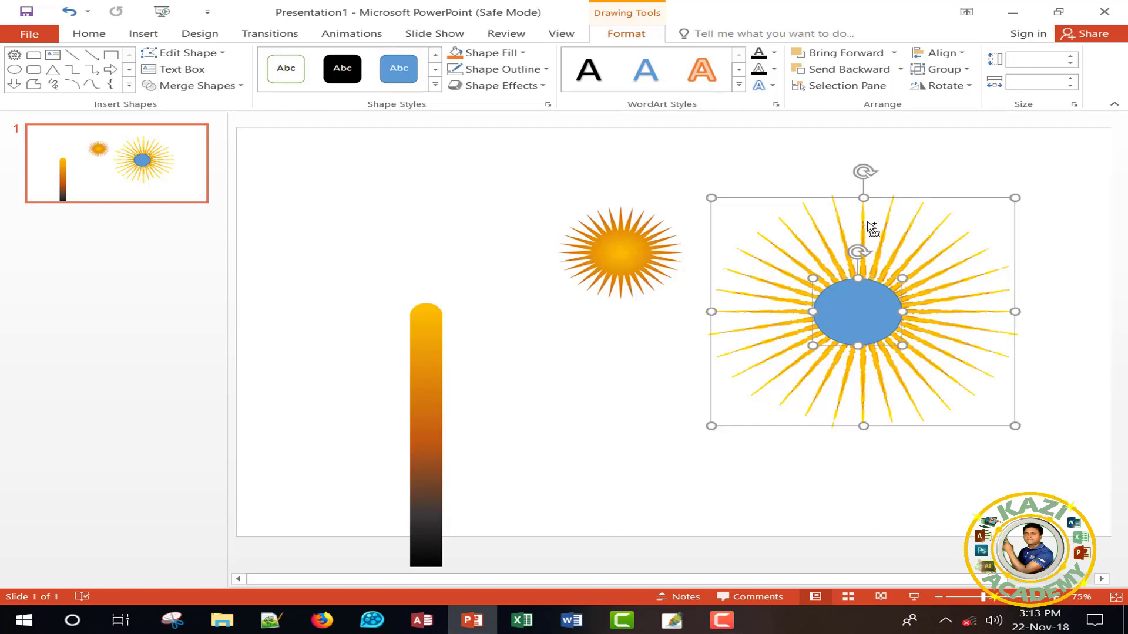
pyautogui.click(955, 52)
pyautogui.click(981, 89)
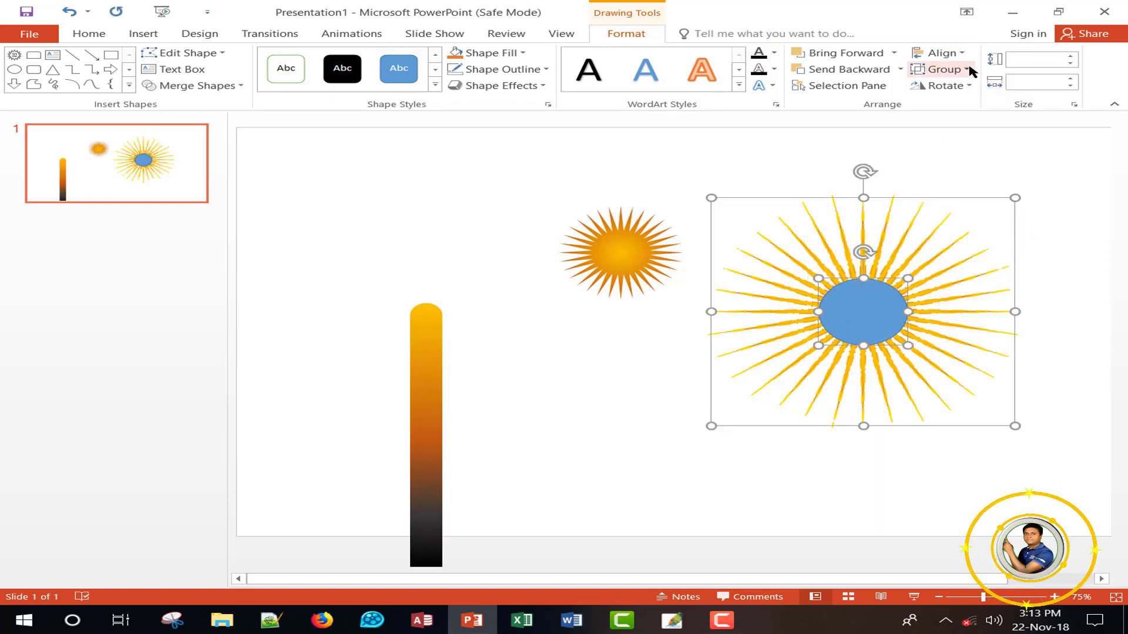
pyautogui.click(966, 64)
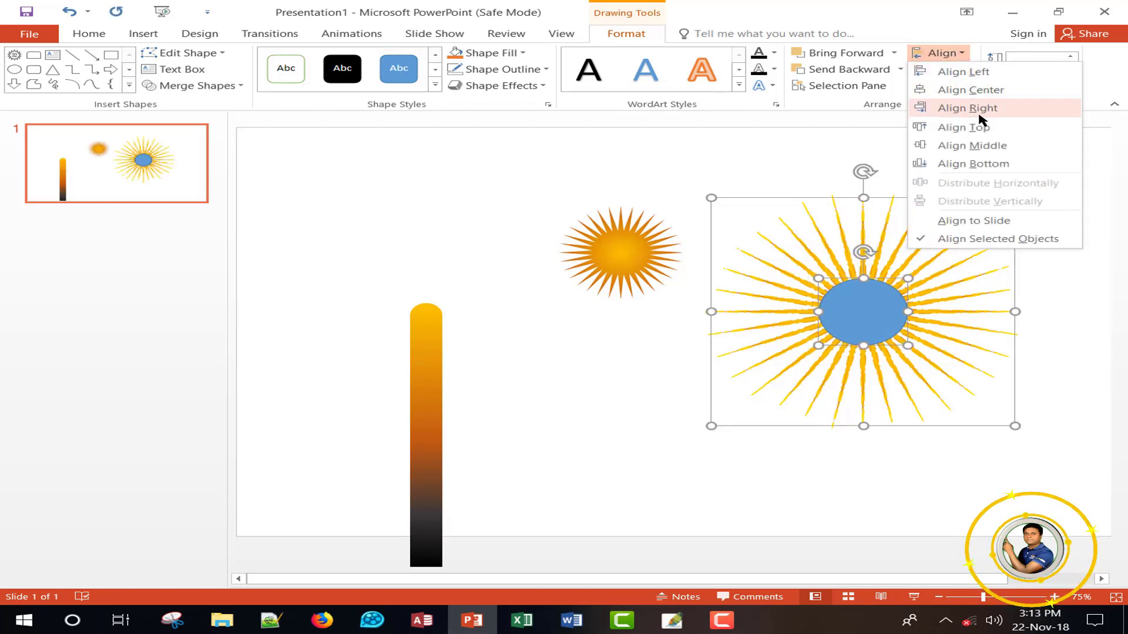
pyautogui.click(987, 148)
# Fill the circle black and remove its outline.
pyautogui.click(1045, 190)
pyautogui.click(861, 309)
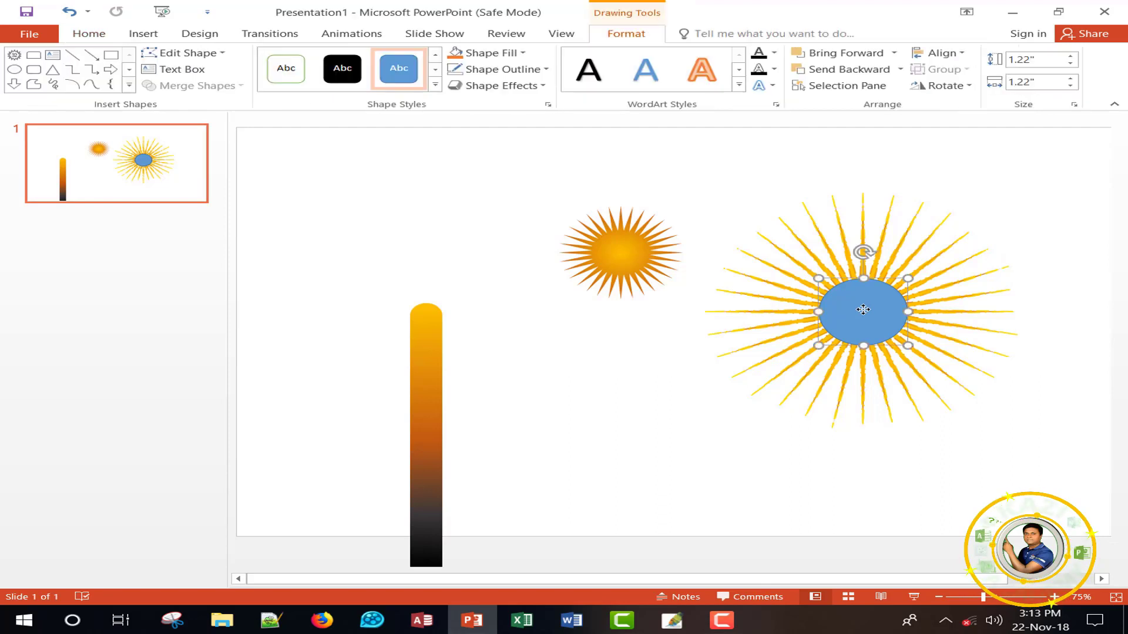
pyautogui.click(532, 69)
pyautogui.click(494, 198)
pyautogui.click(525, 53)
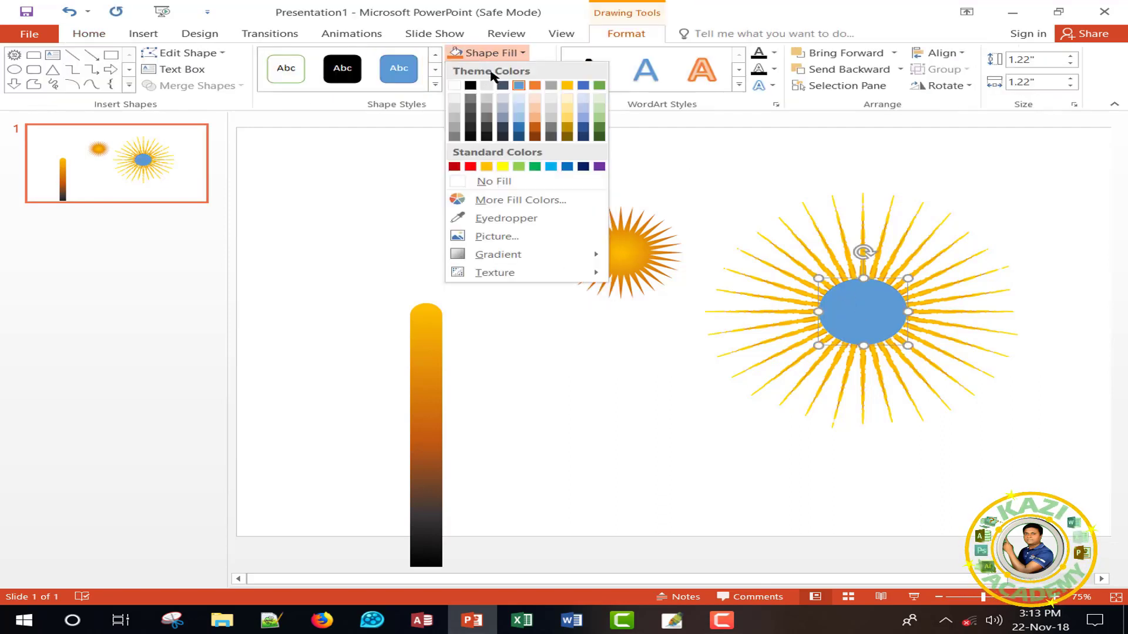
pyautogui.click(470, 85)
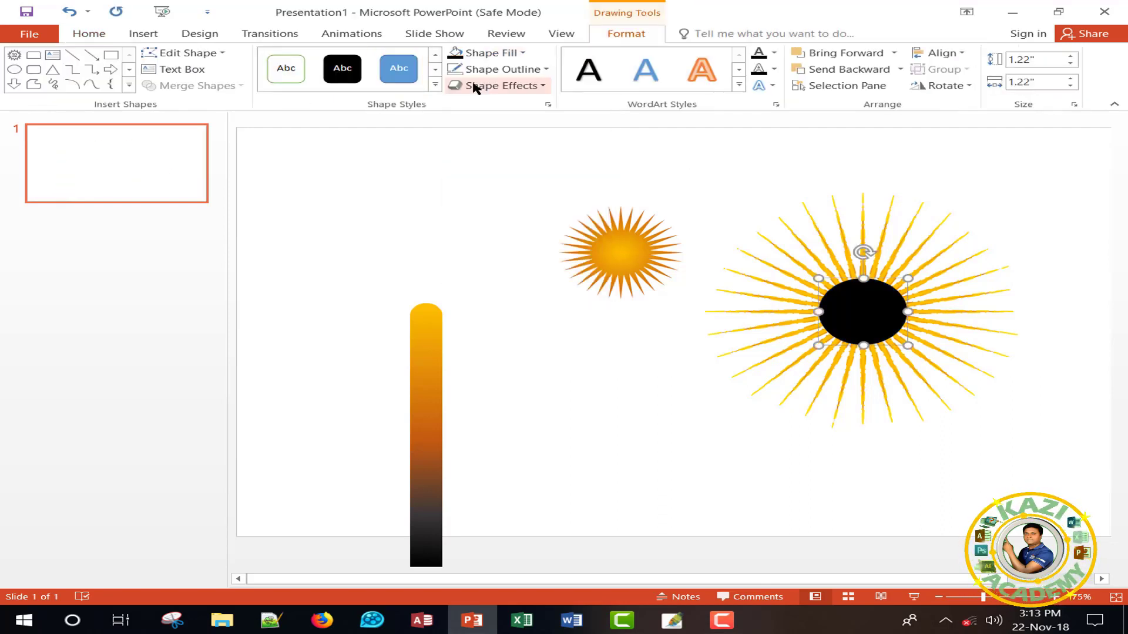
# Group the circle with the starburst and move the group below the small sun.
pyautogui.keyDown('shift'); pyautogui.click(846, 238); pyautogui.keyUp('shift')
pyautogui.click(948, 69)
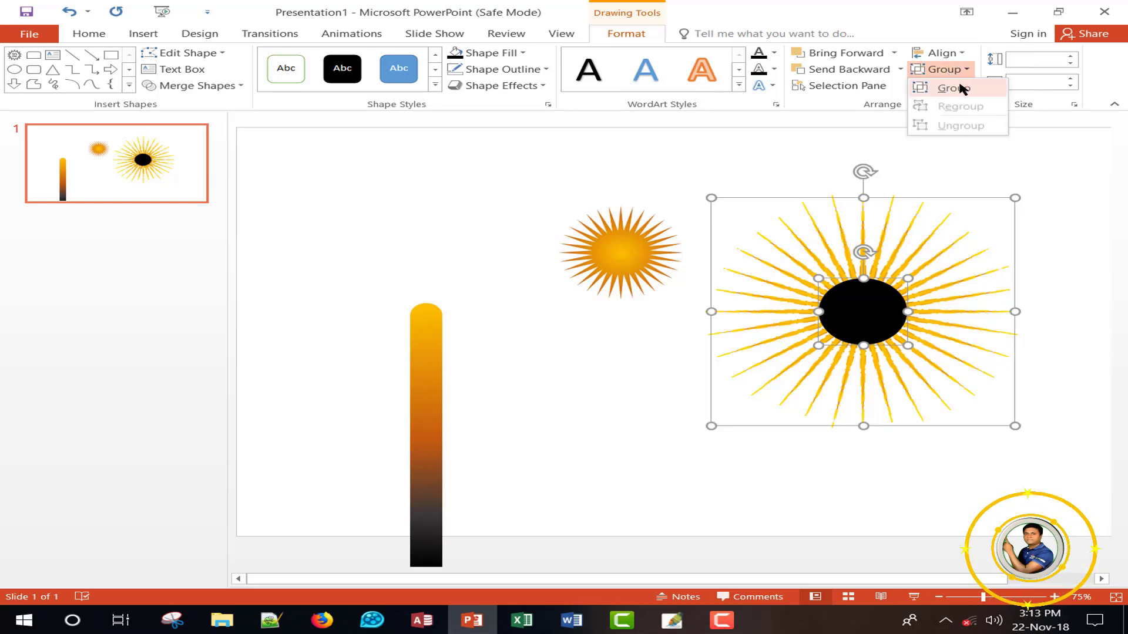
pyautogui.click(946, 85)
pyautogui.moveTo(876, 320)
pyautogui.mouseDown()
pyautogui.moveTo(668, 382)
pyautogui.moveTo(634, 374)
pyautogui.mouseUp()
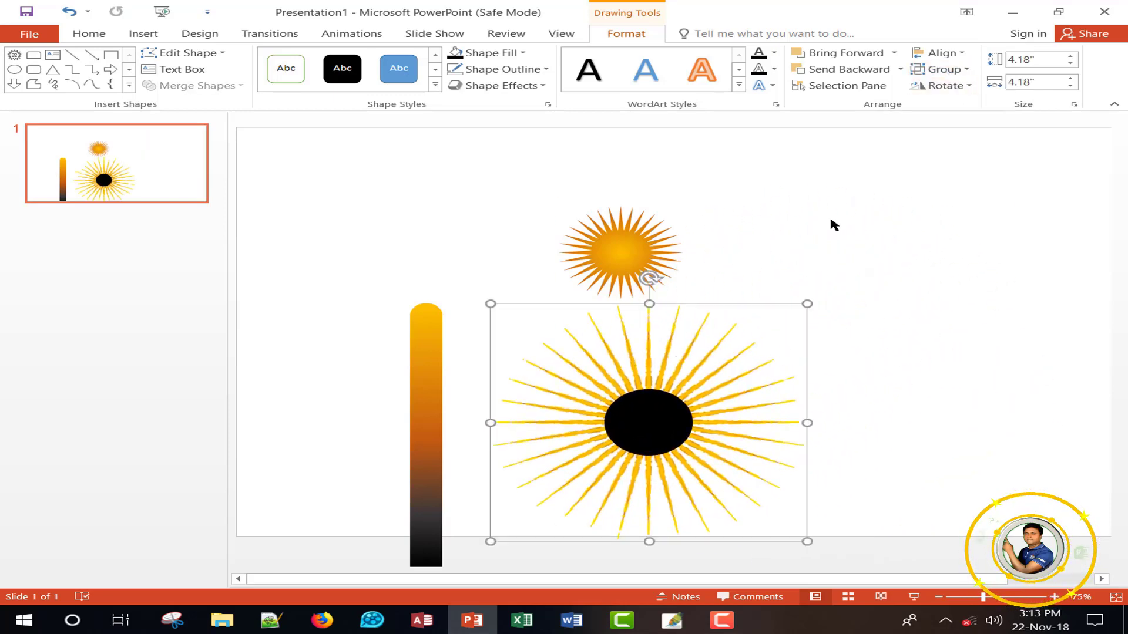
pyautogui.click(831, 227)
pyautogui.click(200, 34)
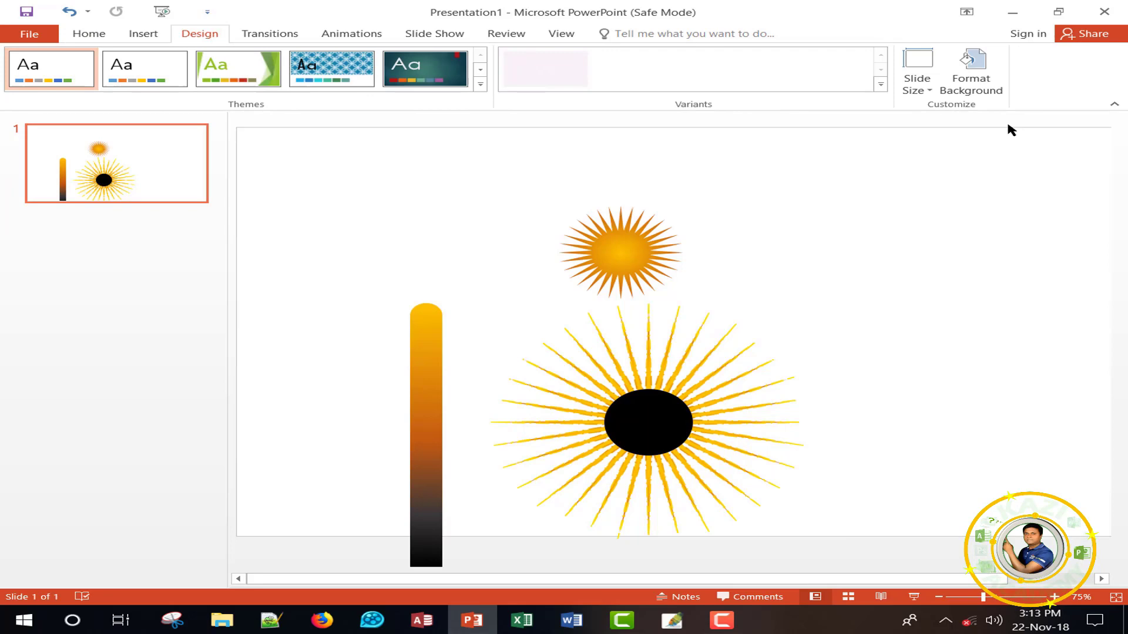
# Set the slide background to solid black.
pyautogui.click(967, 88)
pyautogui.click(1087, 301)
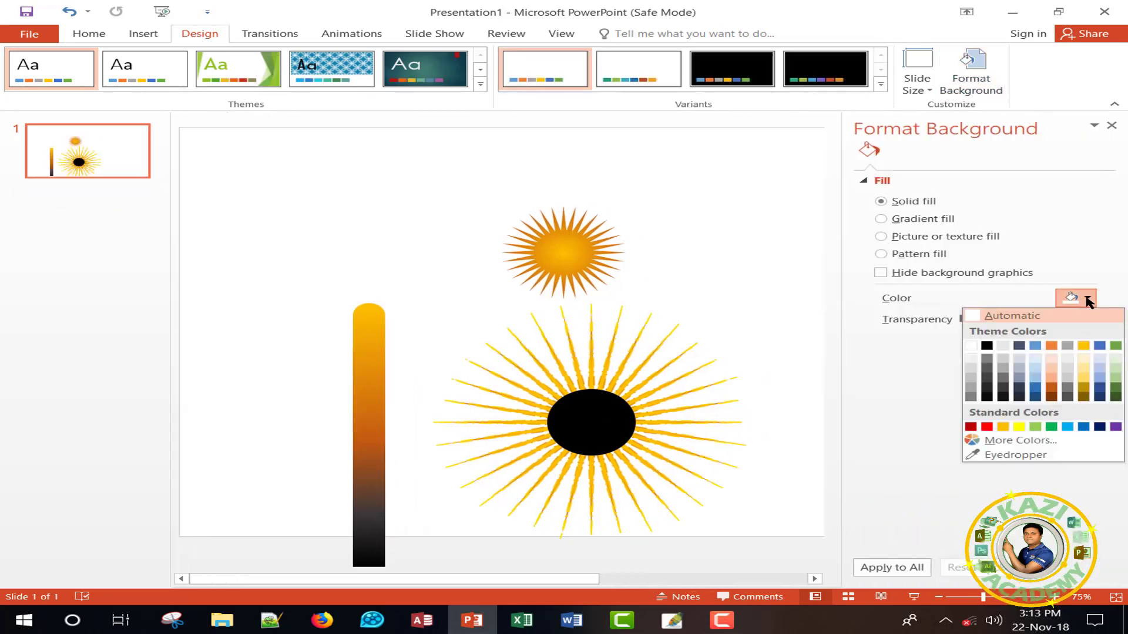
pyautogui.click(988, 347)
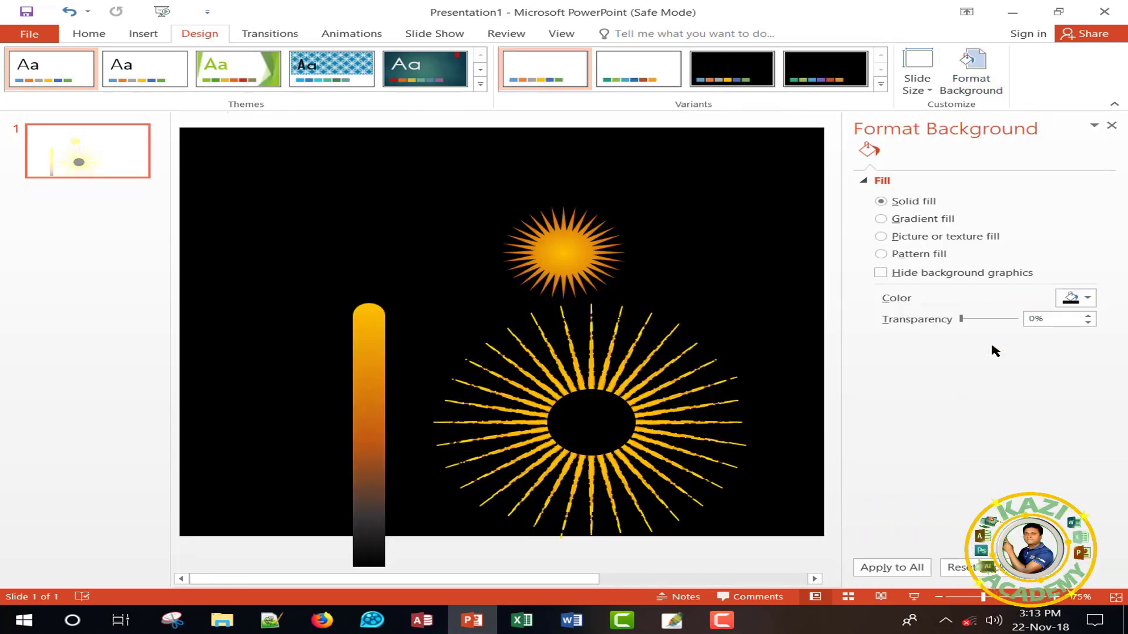
pyautogui.click(1111, 126)
# Move the large starburst right and nudge the small sun slightly left.
pyautogui.moveTo(640, 385); pyautogui.dragTo(835, 284)
pyautogui.moveTo(592, 268); pyautogui.dragTo(536, 254)
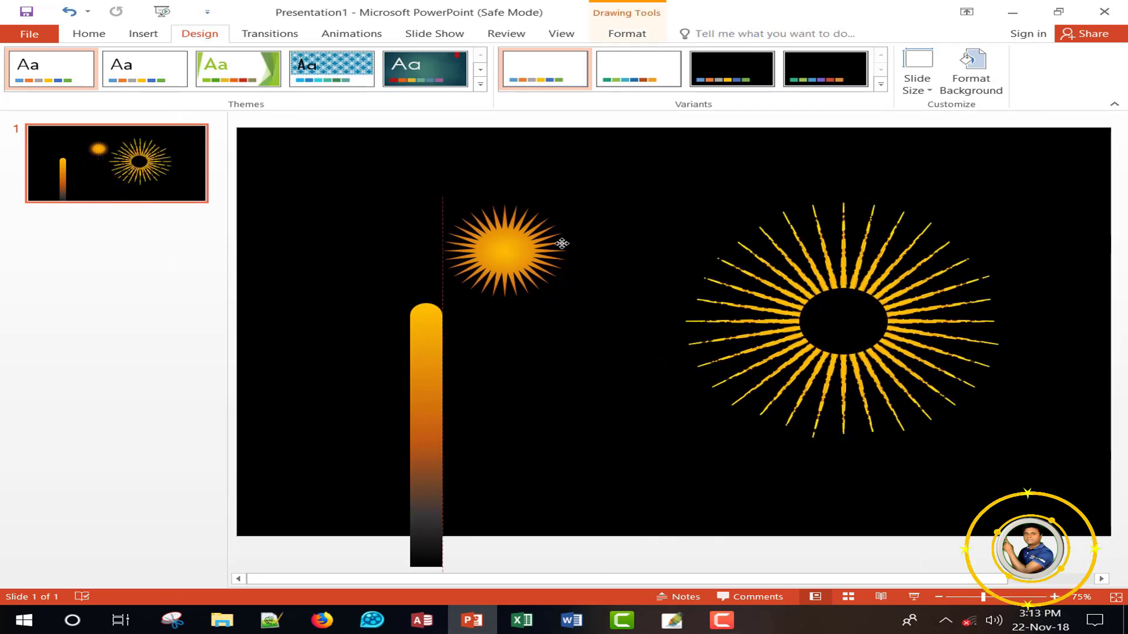
pyautogui.click(420, 331)
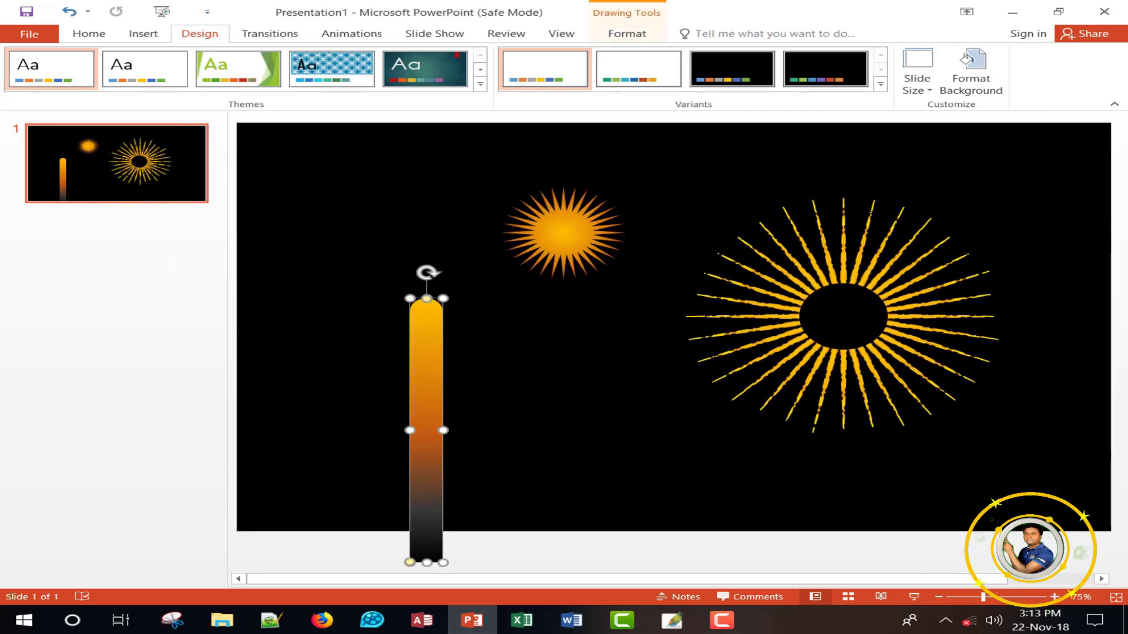
# Animate the orange candle bar with a Fly In entrance, then add a Dissolve Out exit.
pyautogui.click(360, 34)
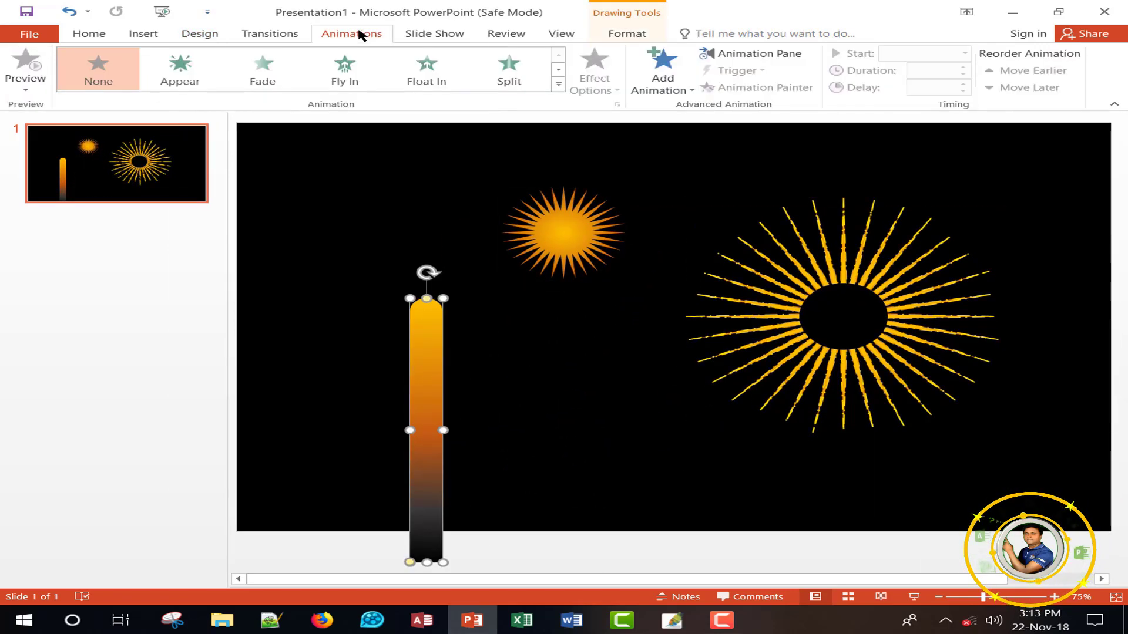
pyautogui.click(346, 75)
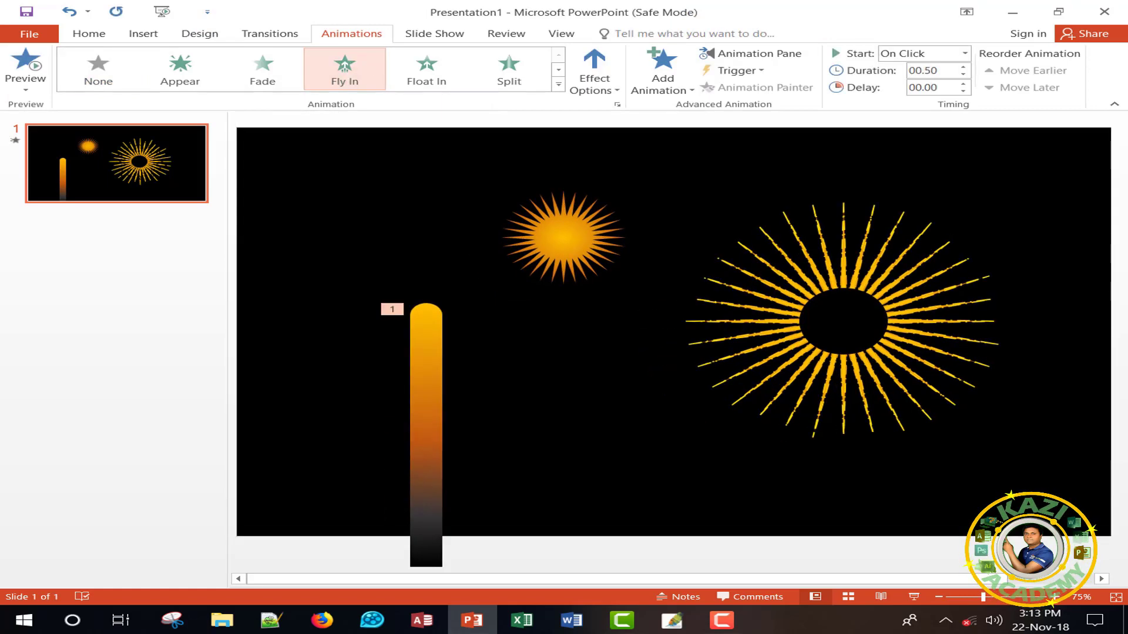
pyautogui.click(688, 95)
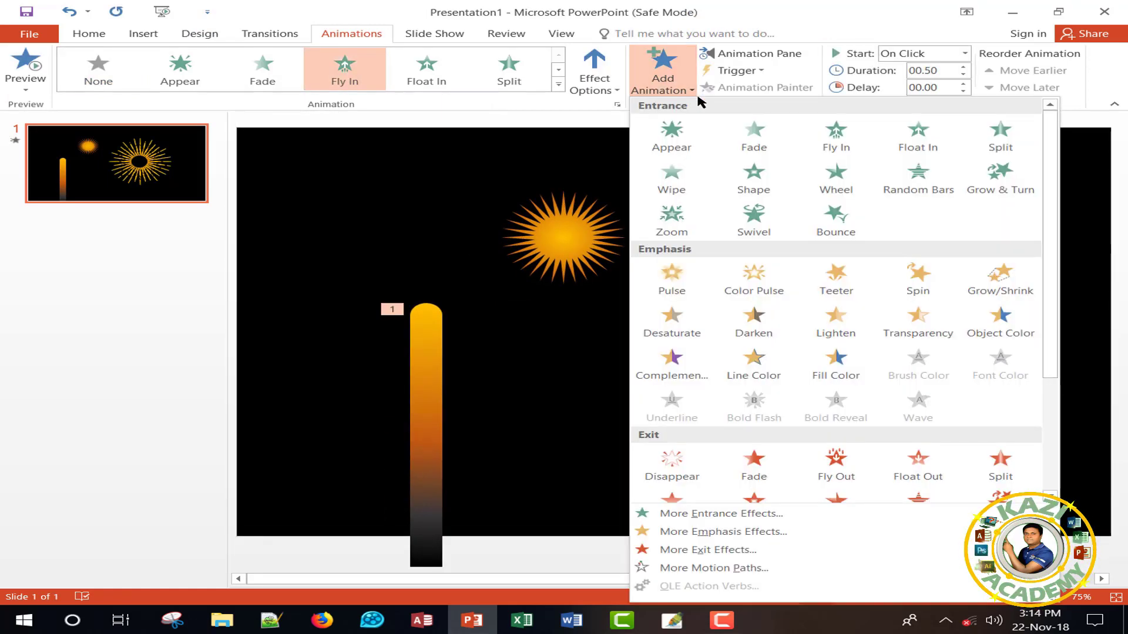
pyautogui.click(746, 550)
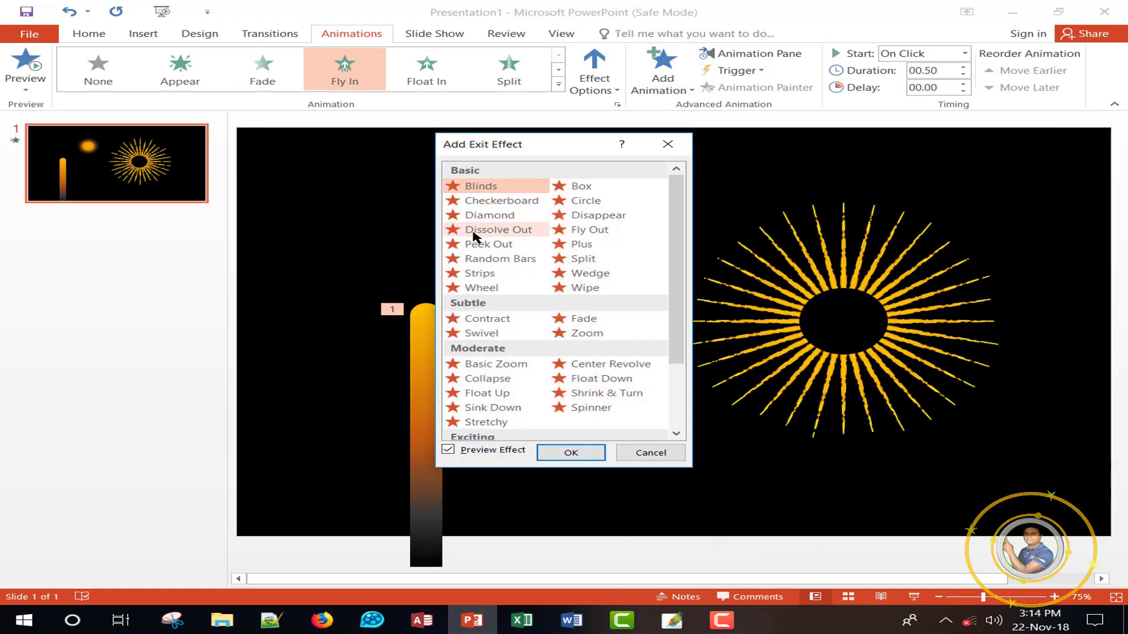
pyautogui.click(474, 230)
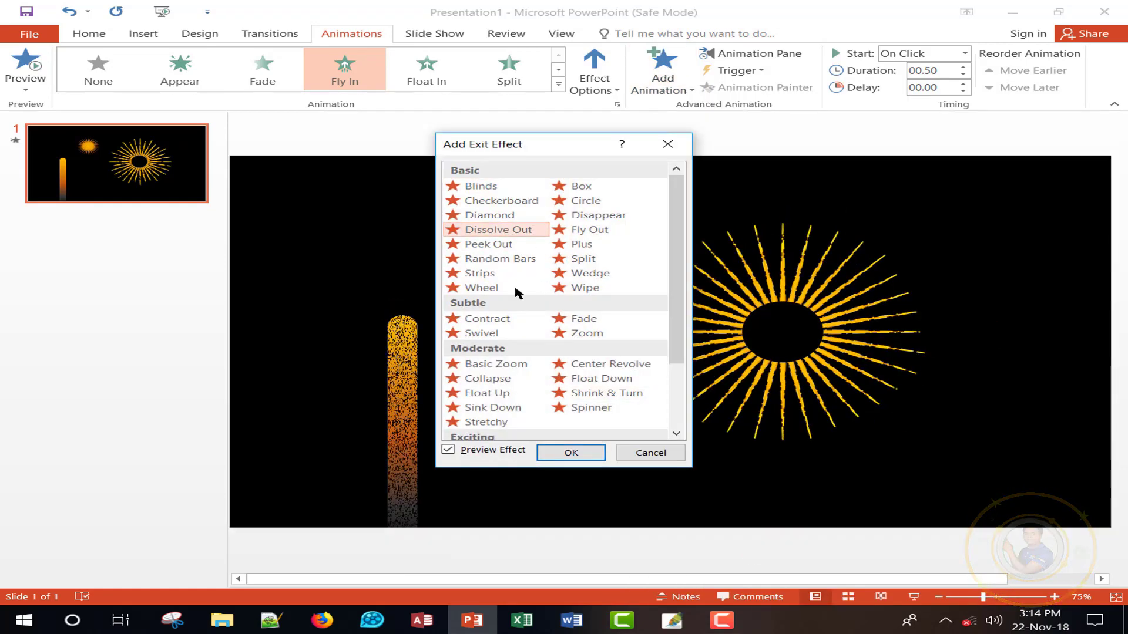
pyautogui.click(571, 453)
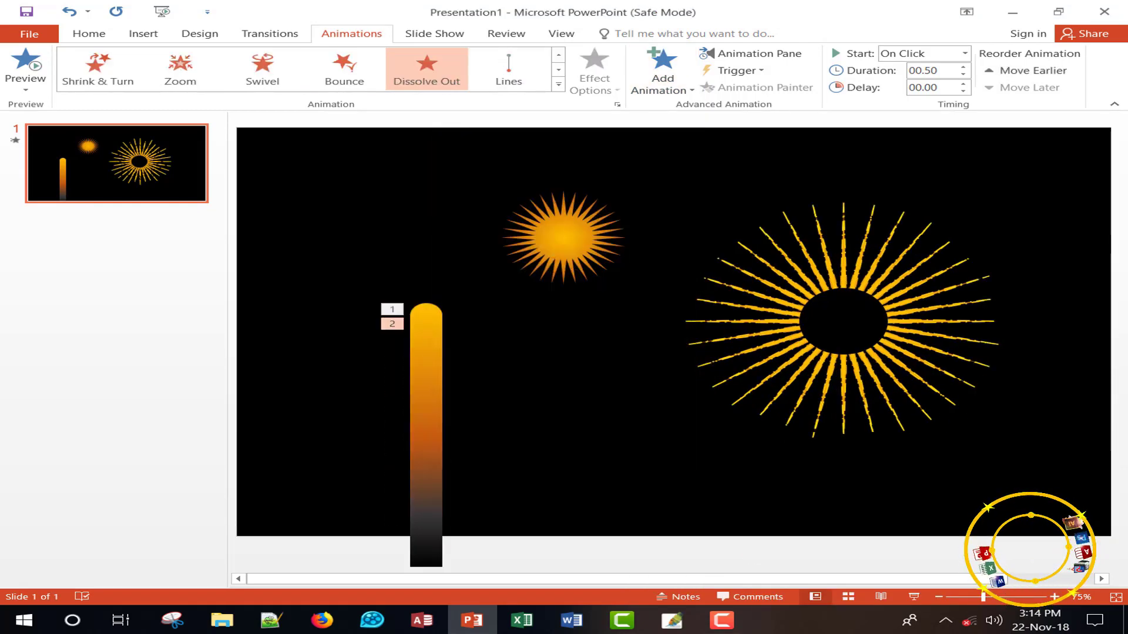
# Give the small orange star a Zoom entrance effect.
pyautogui.click(551, 254)
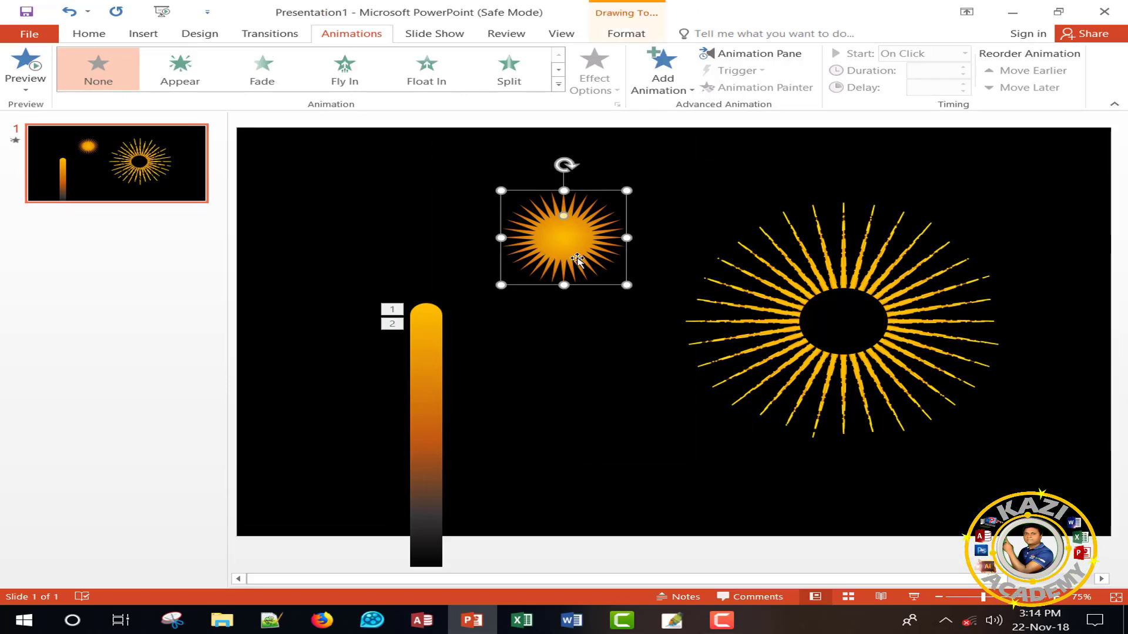
pyautogui.click(664, 82)
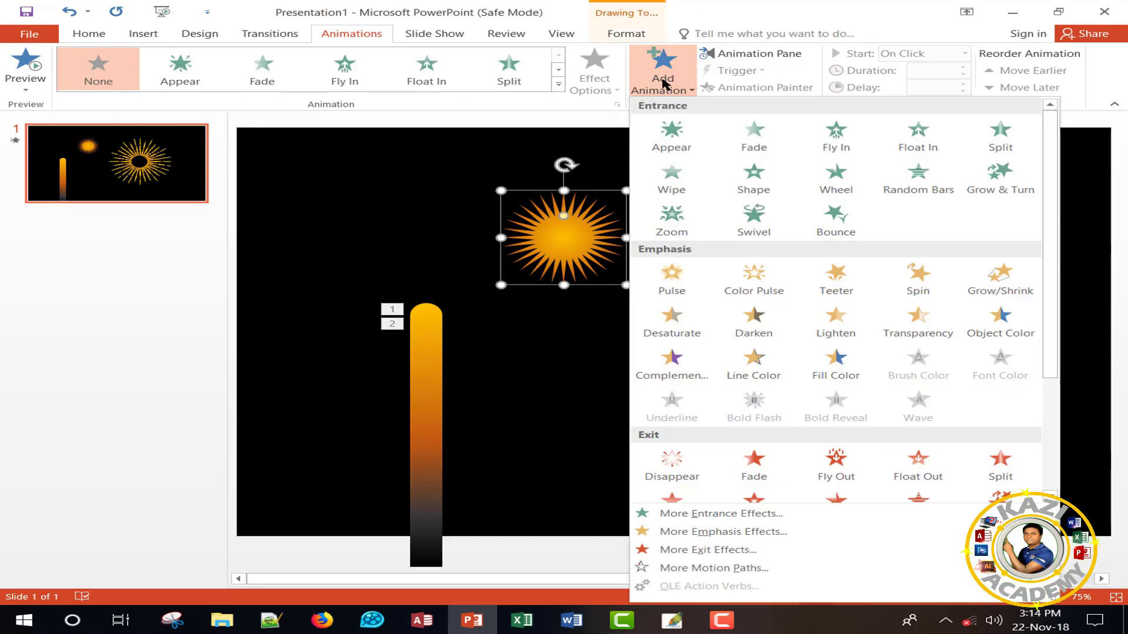
pyautogui.click(731, 514)
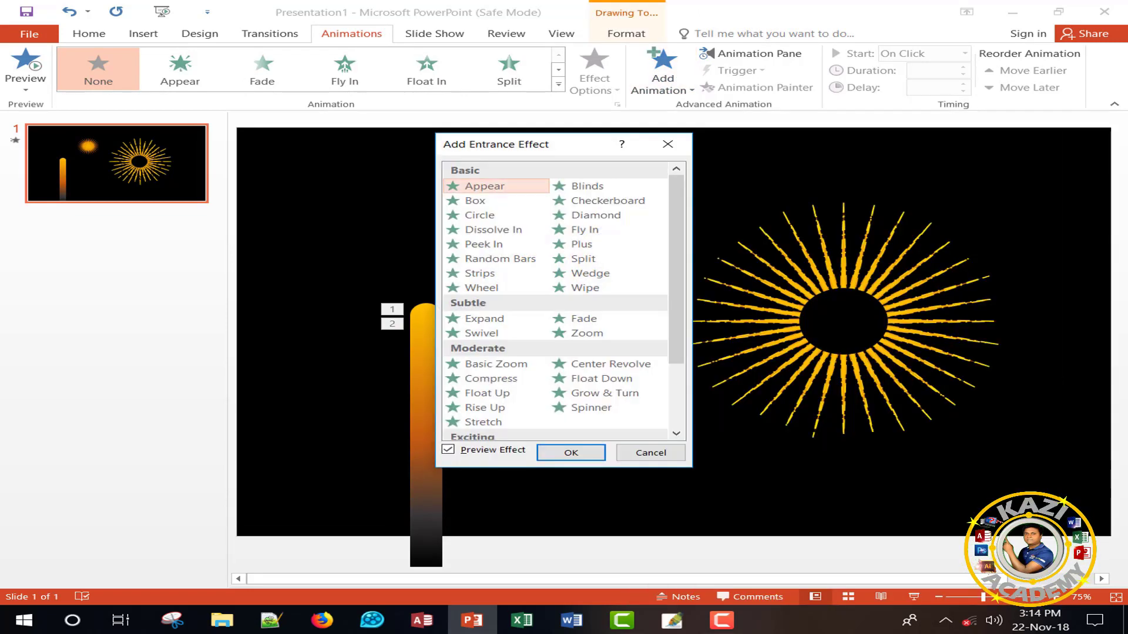
pyautogui.moveTo(598, 144); pyautogui.dragTo(856, 107)
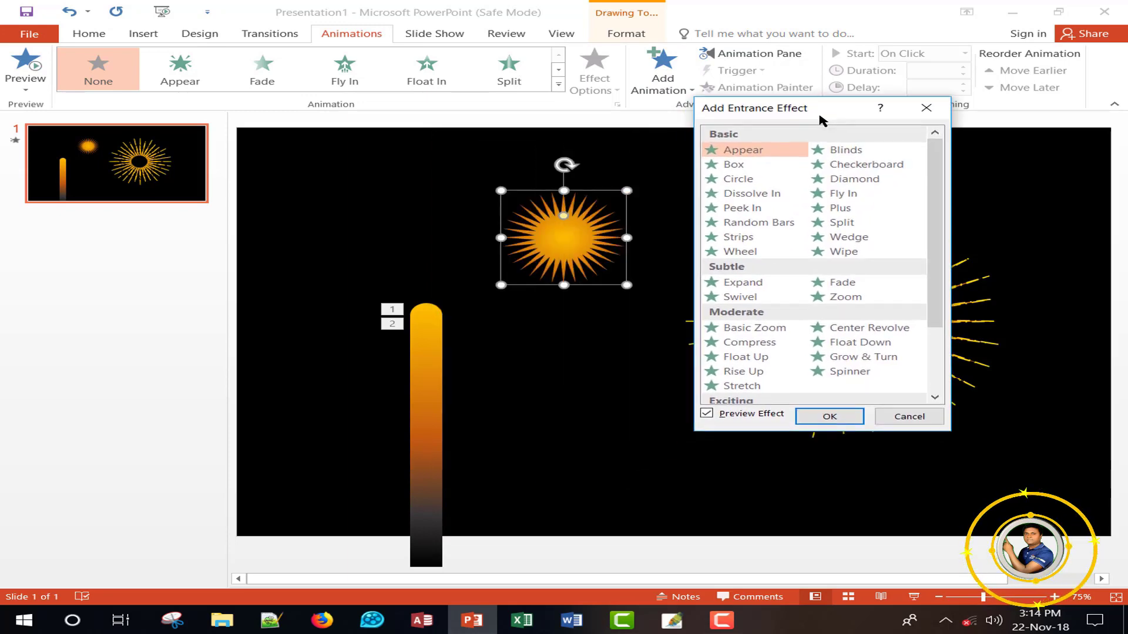
pyautogui.click(854, 299)
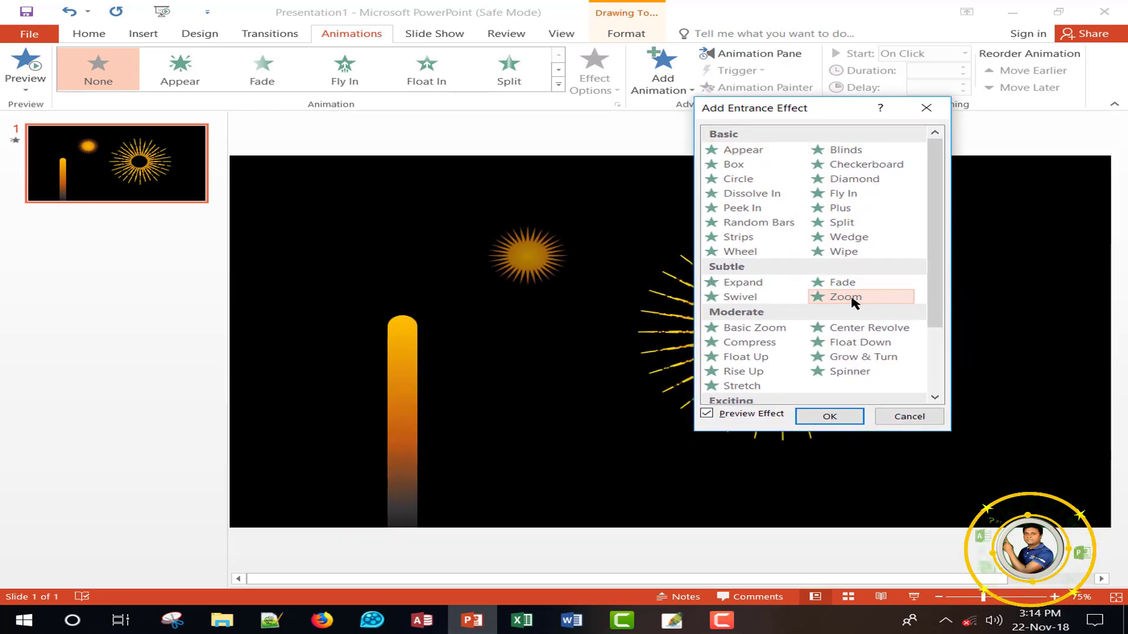
pyautogui.click(831, 416)
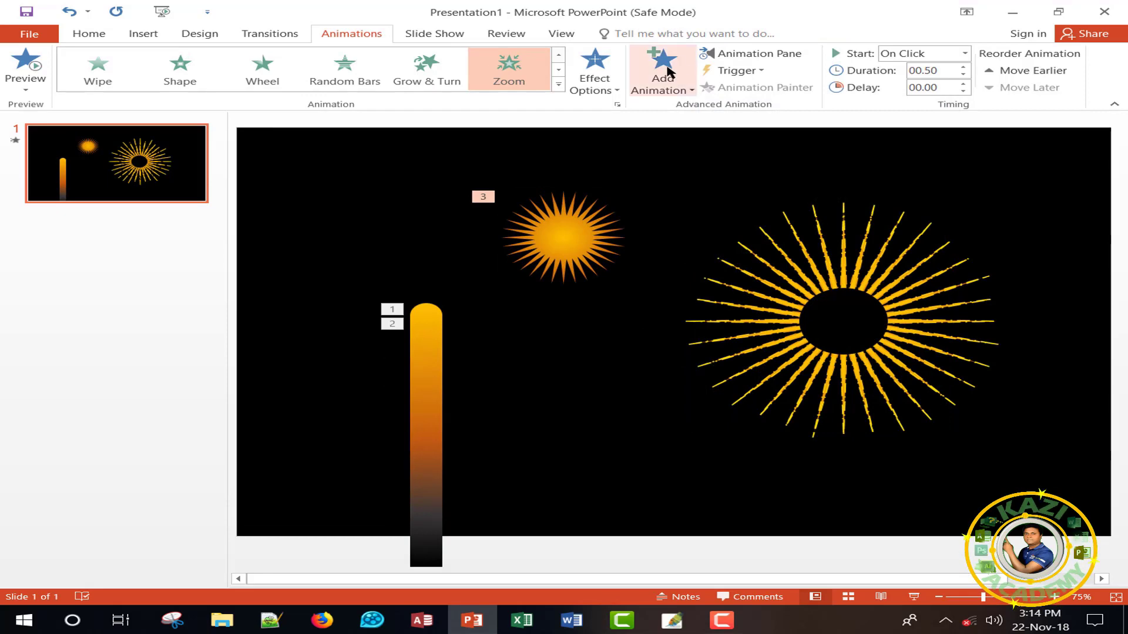
# Add a Grow/Shrink emphasis and a Dissolve Out exit to the star.
pyautogui.click(662, 71)
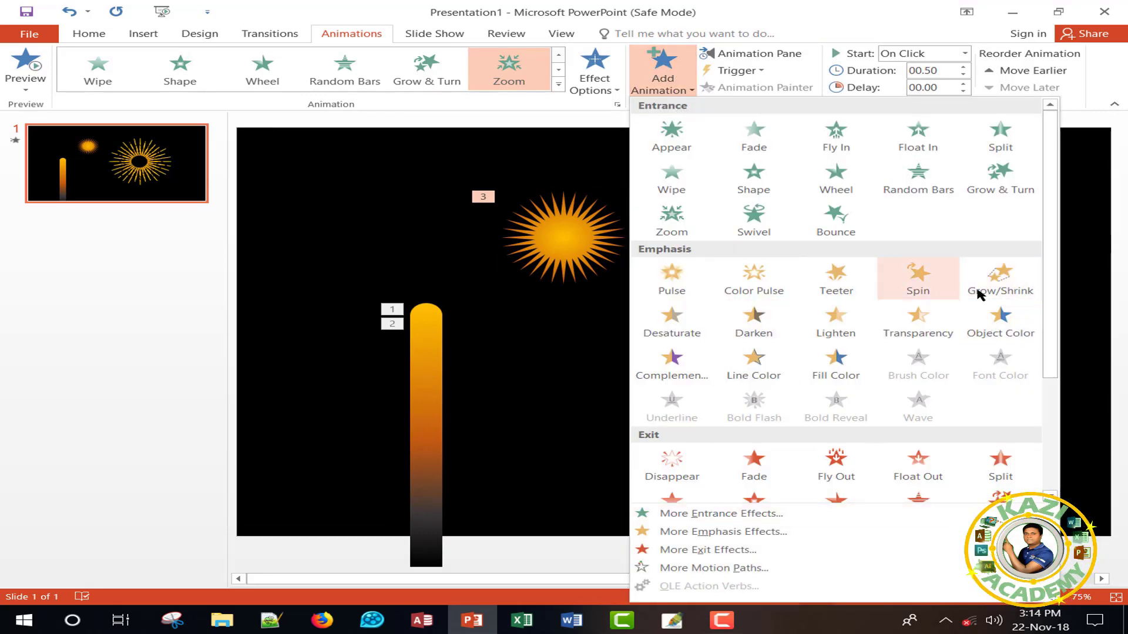
pyautogui.click(1001, 281)
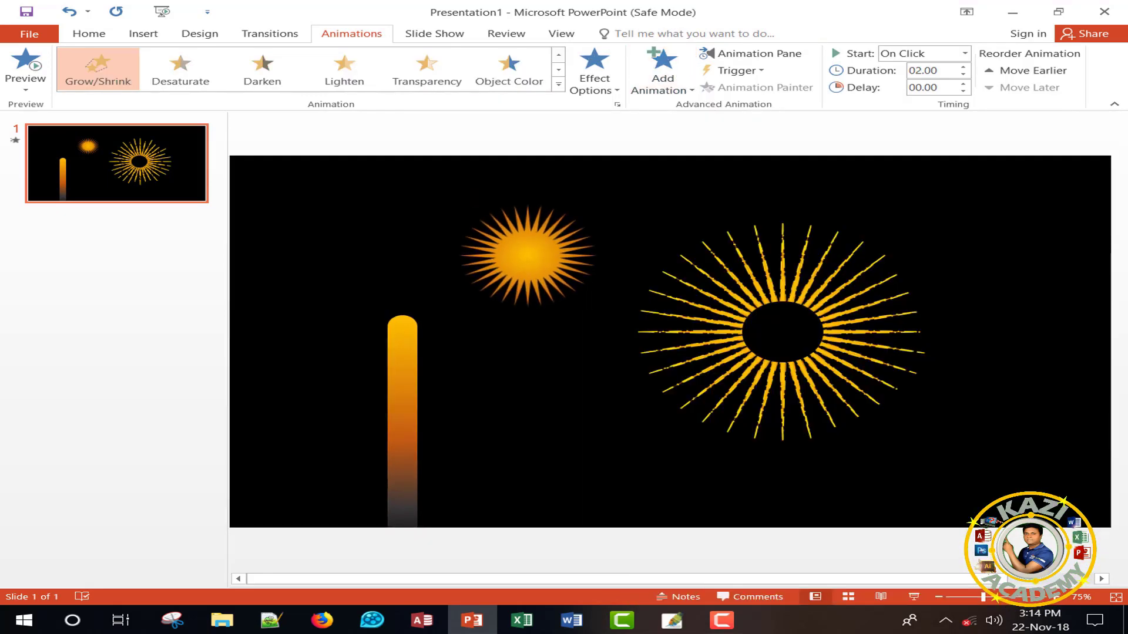
pyautogui.click(663, 84)
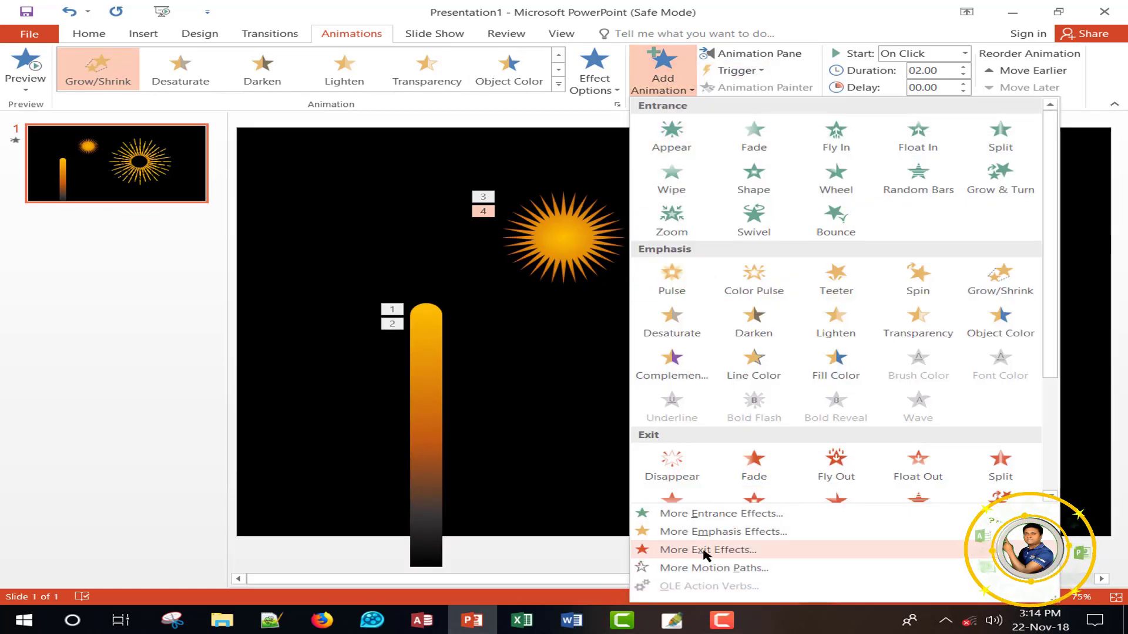
pyautogui.click(752, 555)
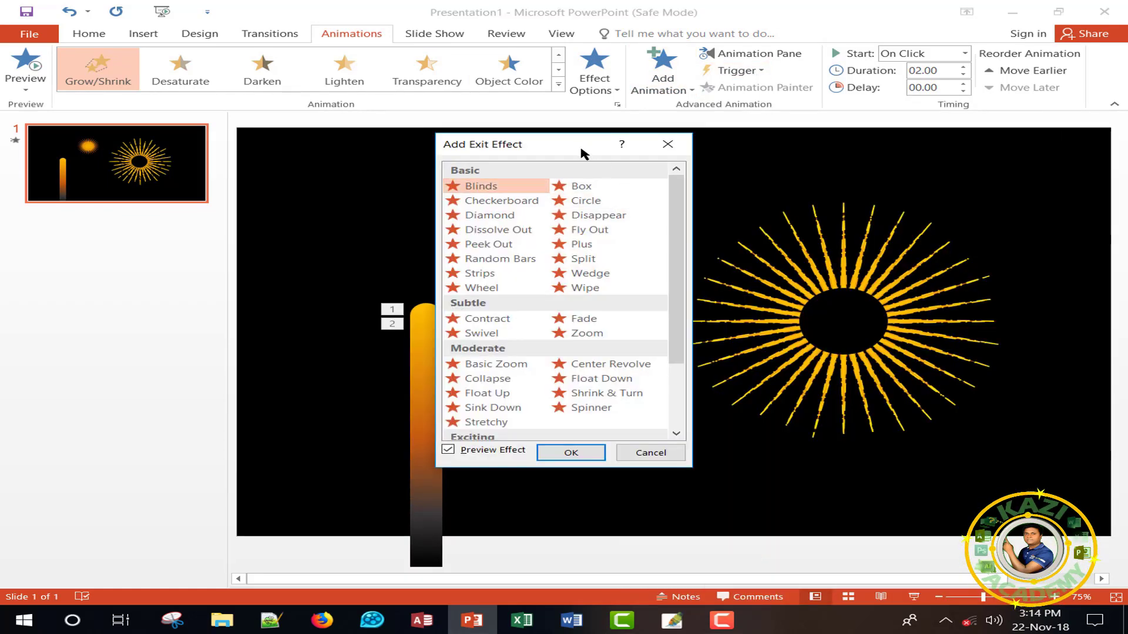
pyautogui.moveTo(583, 150); pyautogui.dragTo(868, 137)
pyautogui.click(781, 218)
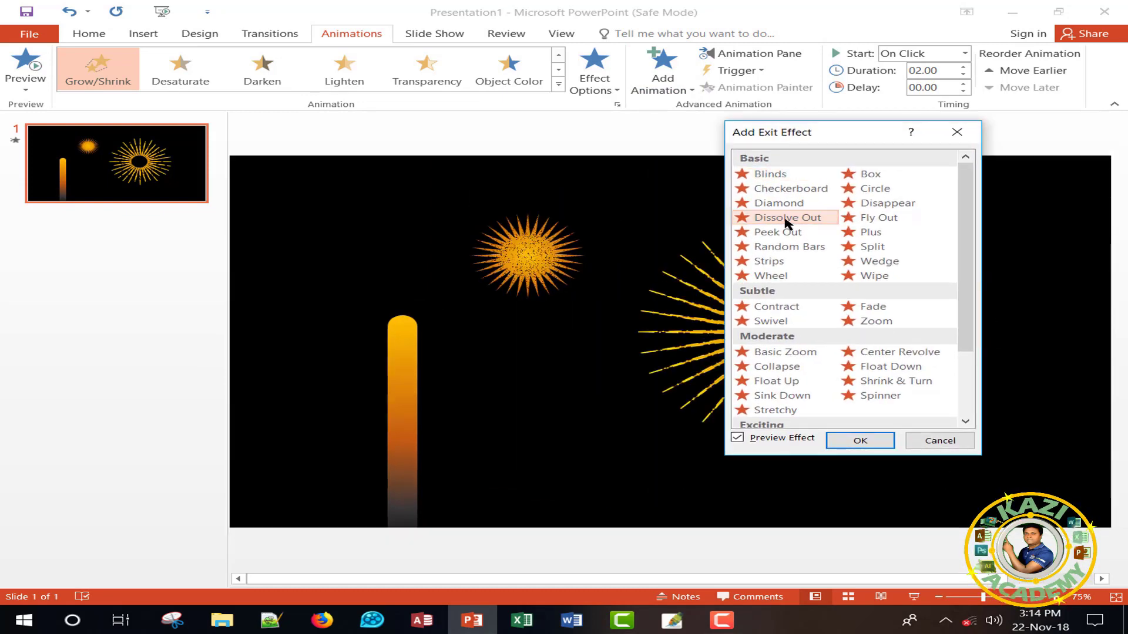
pyautogui.click(859, 441)
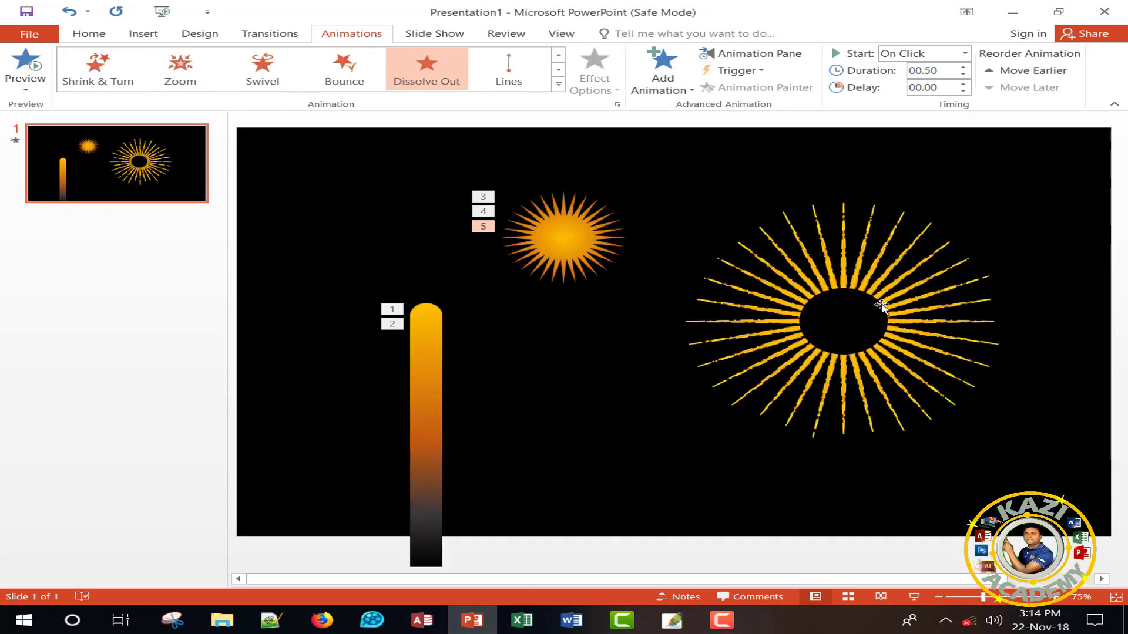
# In the Animation Pane, move the stick's exit below the star's Zoom entrance.
pyautogui.click(745, 53)
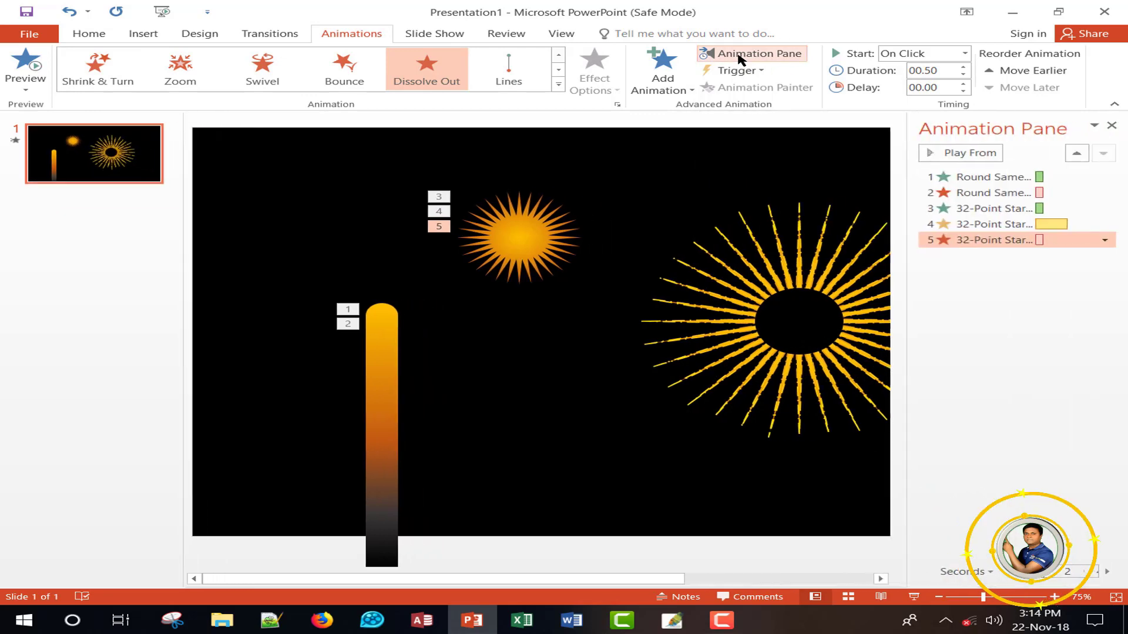
pyautogui.click(1079, 178)
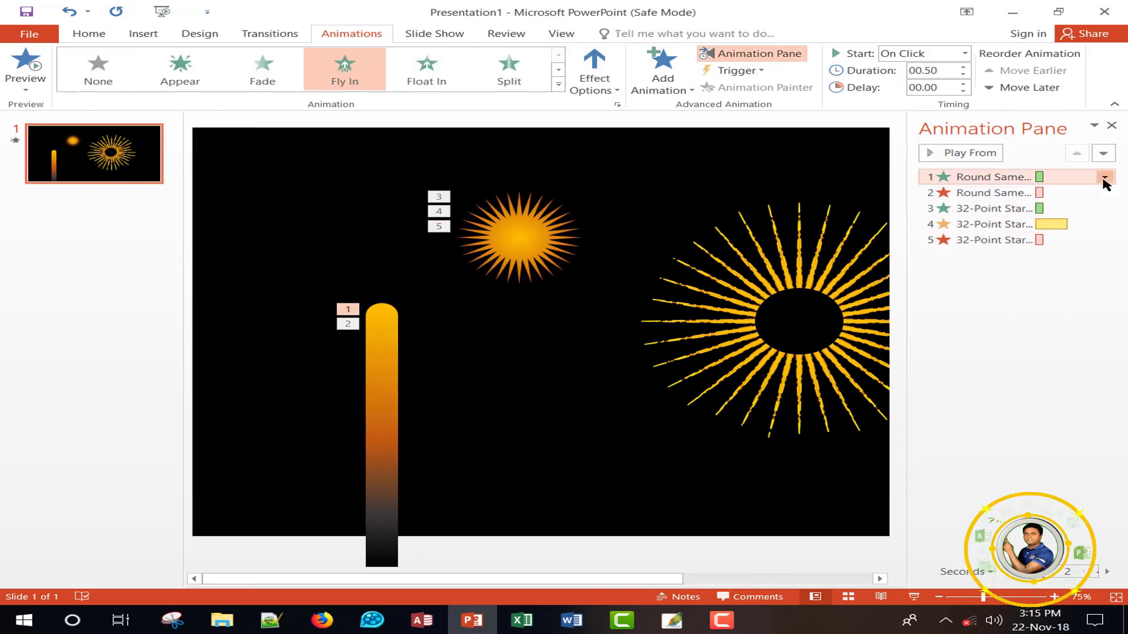
pyautogui.click(1105, 178)
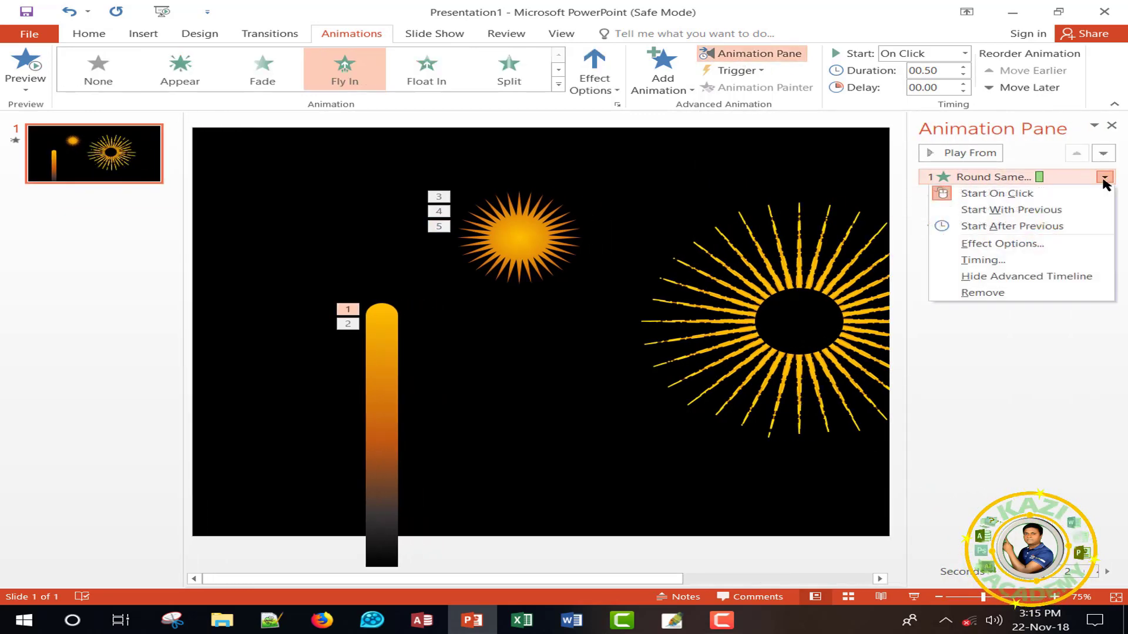
pyautogui.click(1074, 199)
pyautogui.click(989, 193)
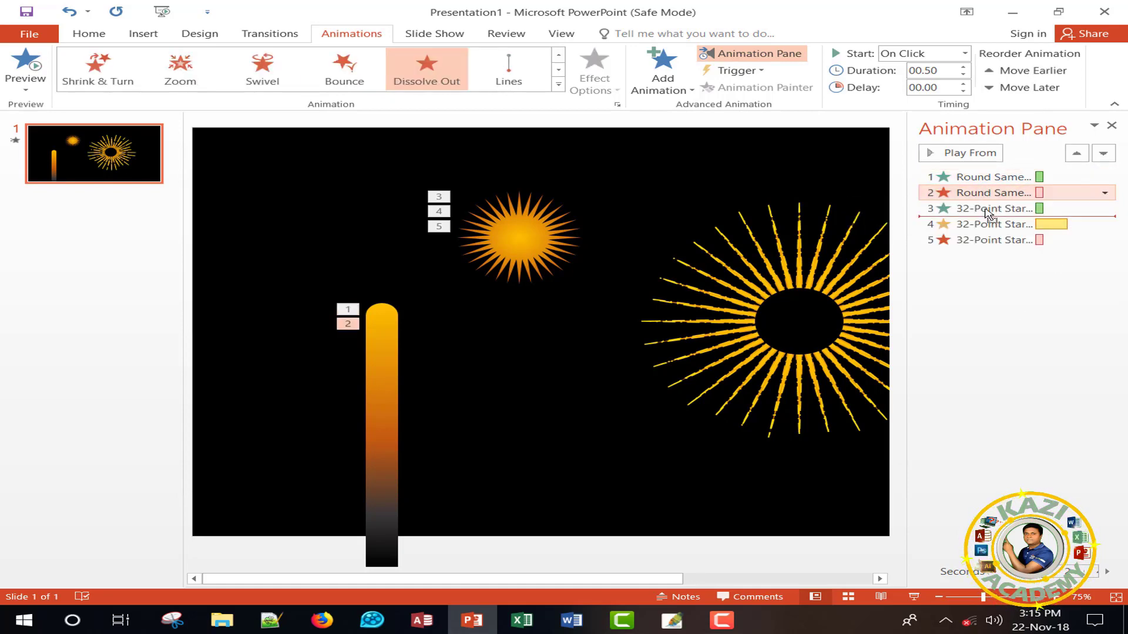
pyautogui.moveTo(990, 215); pyautogui.dragTo(989, 217)
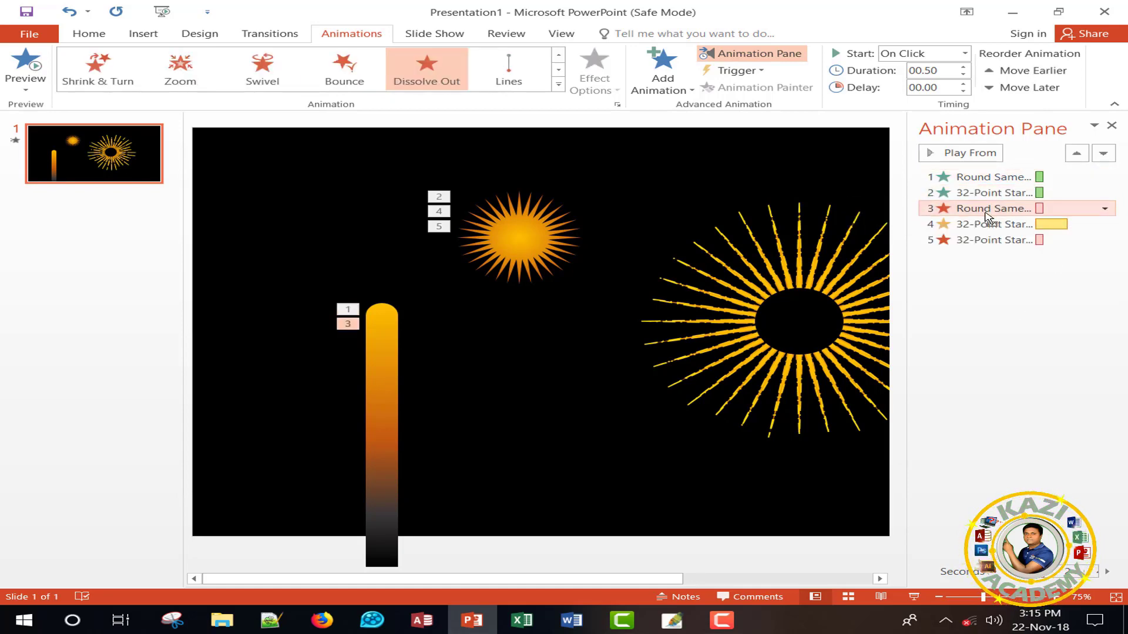
pyautogui.click(1025, 338)
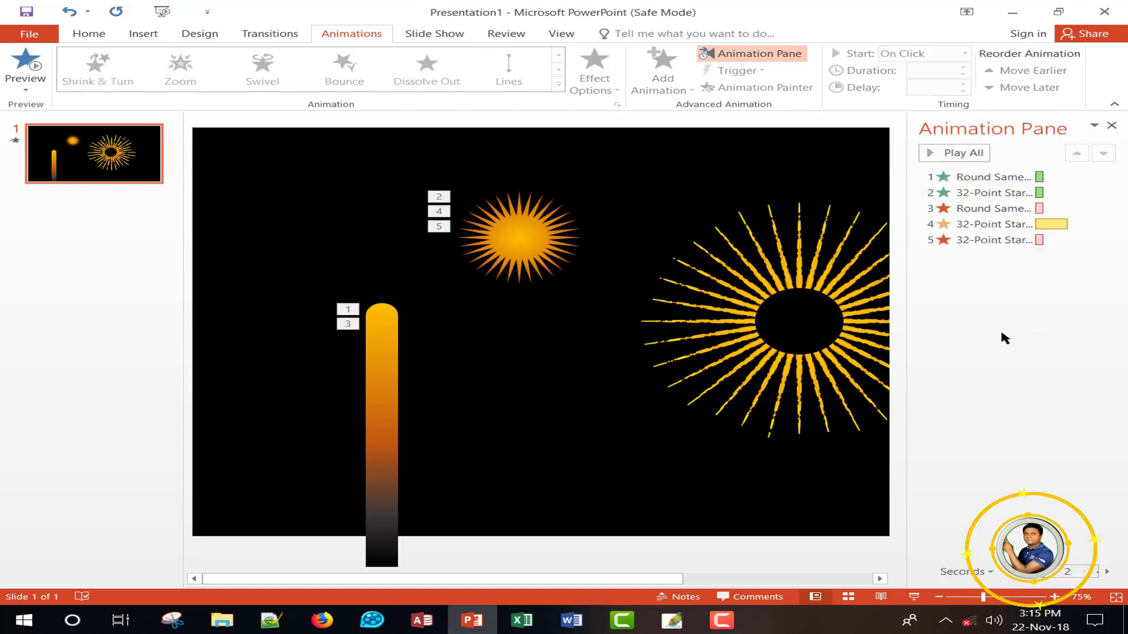
# Set the star's Zoom entrance to Start With Previous.
pyautogui.click(1057, 193)
pyautogui.click(1058, 177)
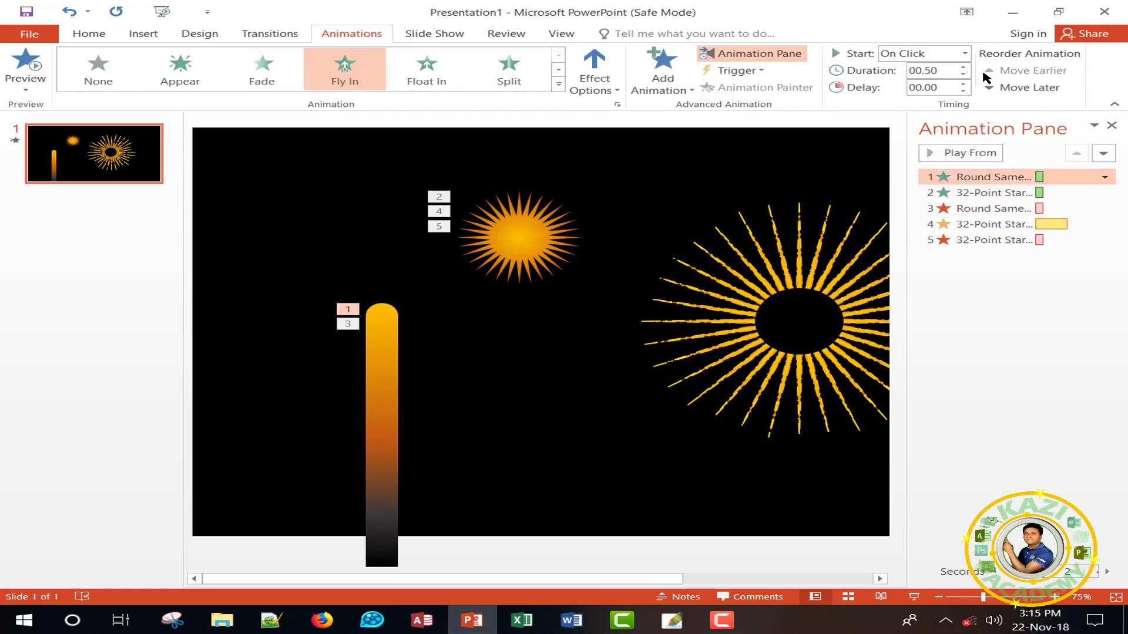
pyautogui.click(1081, 193)
pyautogui.click(1105, 192)
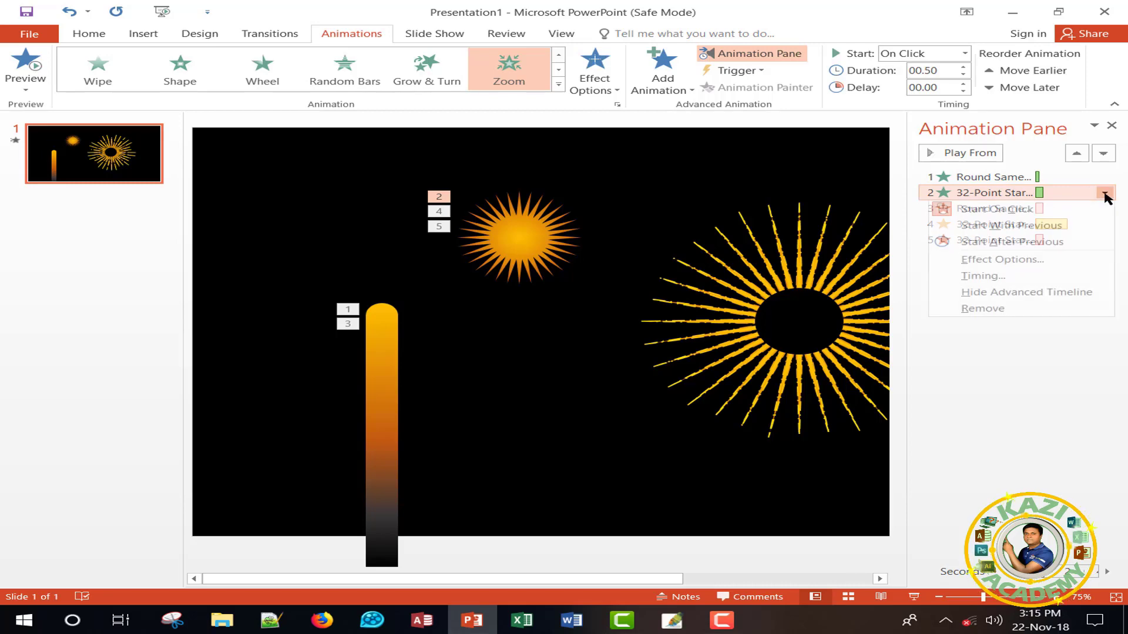
pyautogui.click(1011, 226)
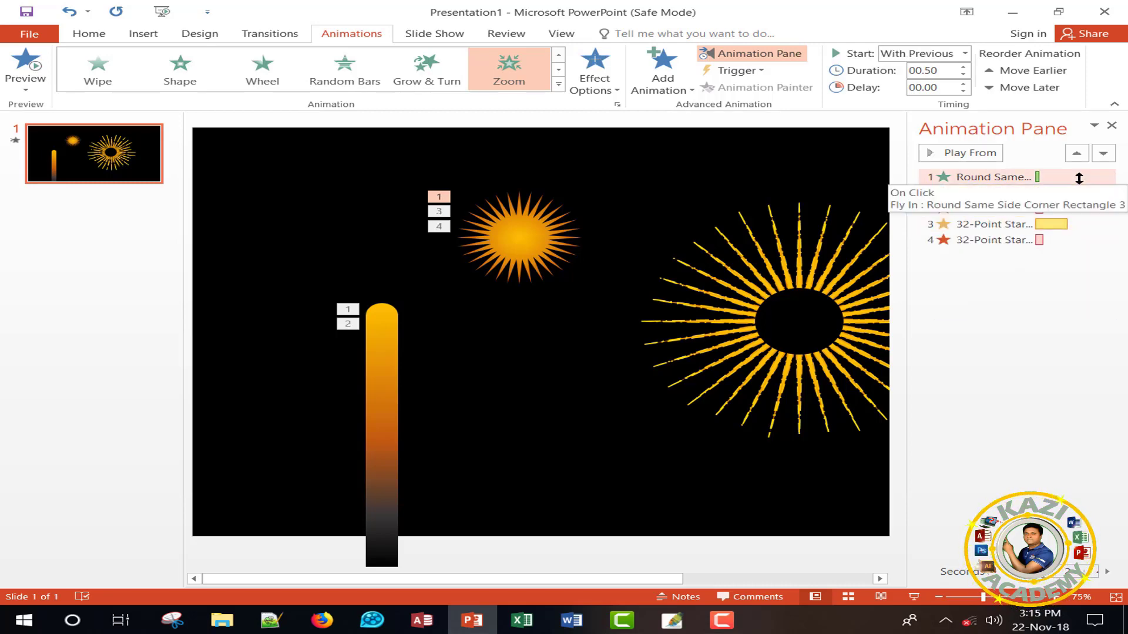
# Set the star's Dissolve Out exit to Start After Previous and preview the animations.
pyautogui.click(1077, 176)
pyautogui.click(1101, 193)
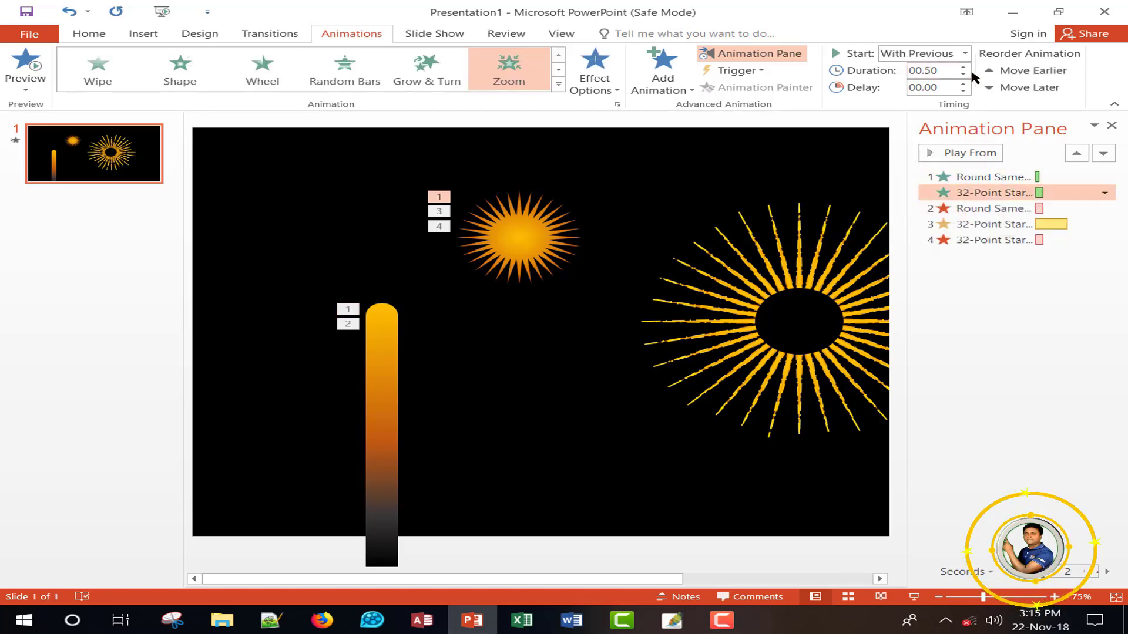
pyautogui.click(1011, 225)
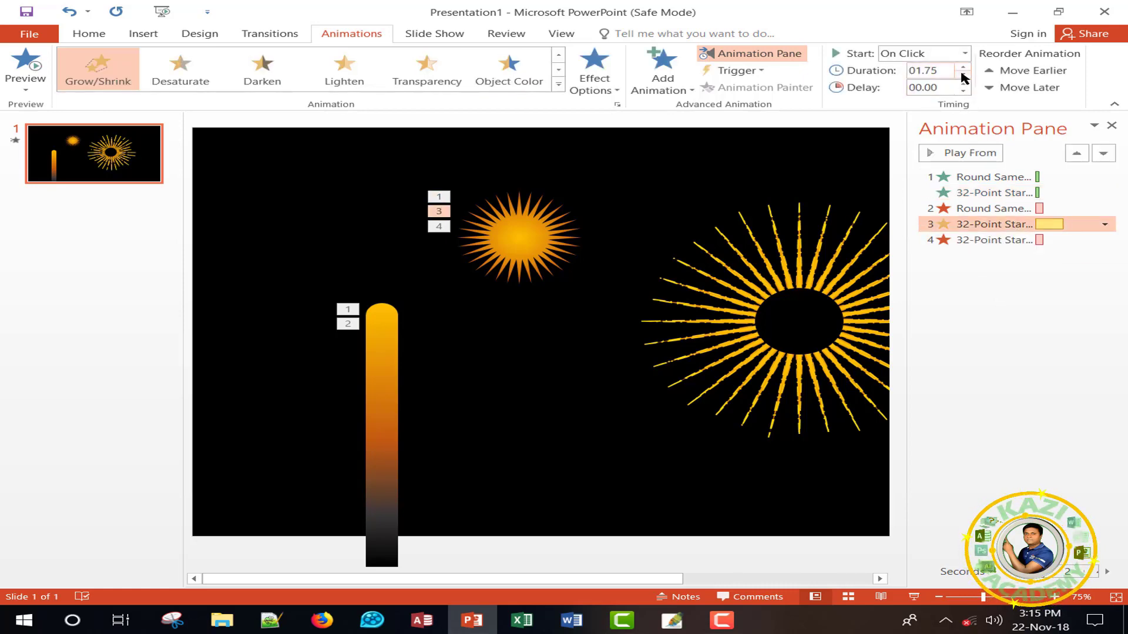
pyautogui.click(1016, 299)
pyautogui.click(1077, 239)
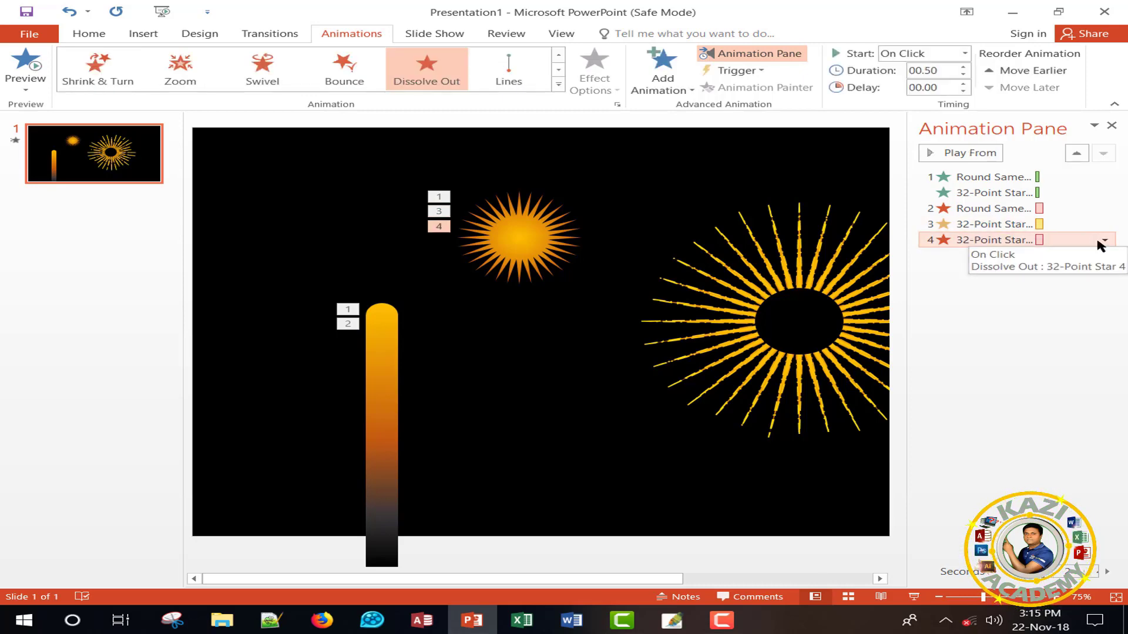
pyautogui.click(1103, 241)
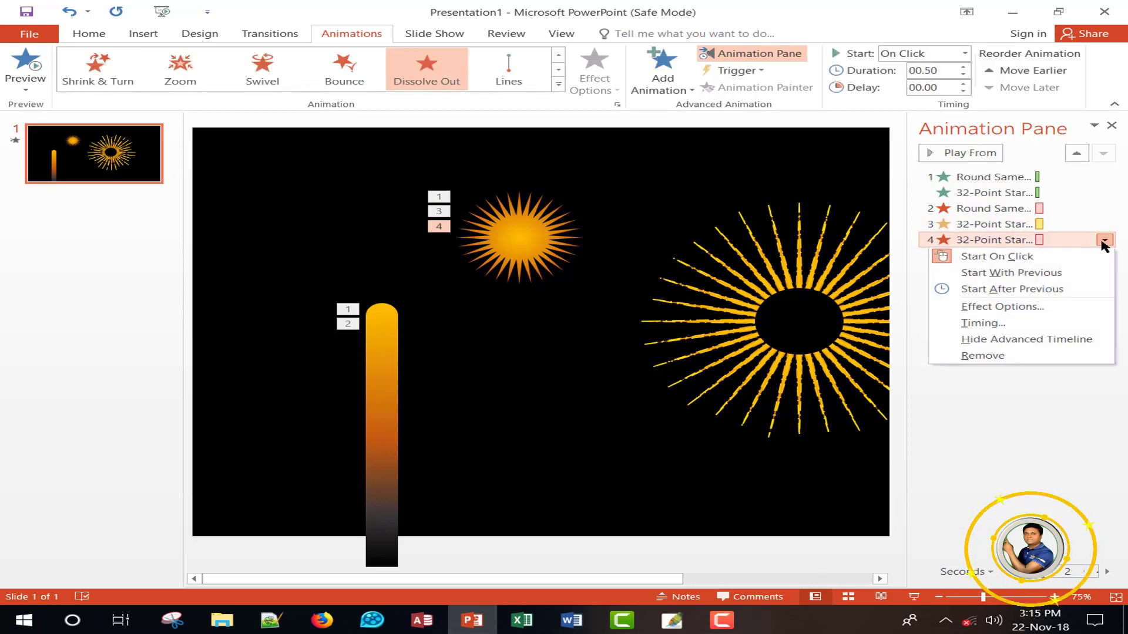
pyautogui.click(1037, 289)
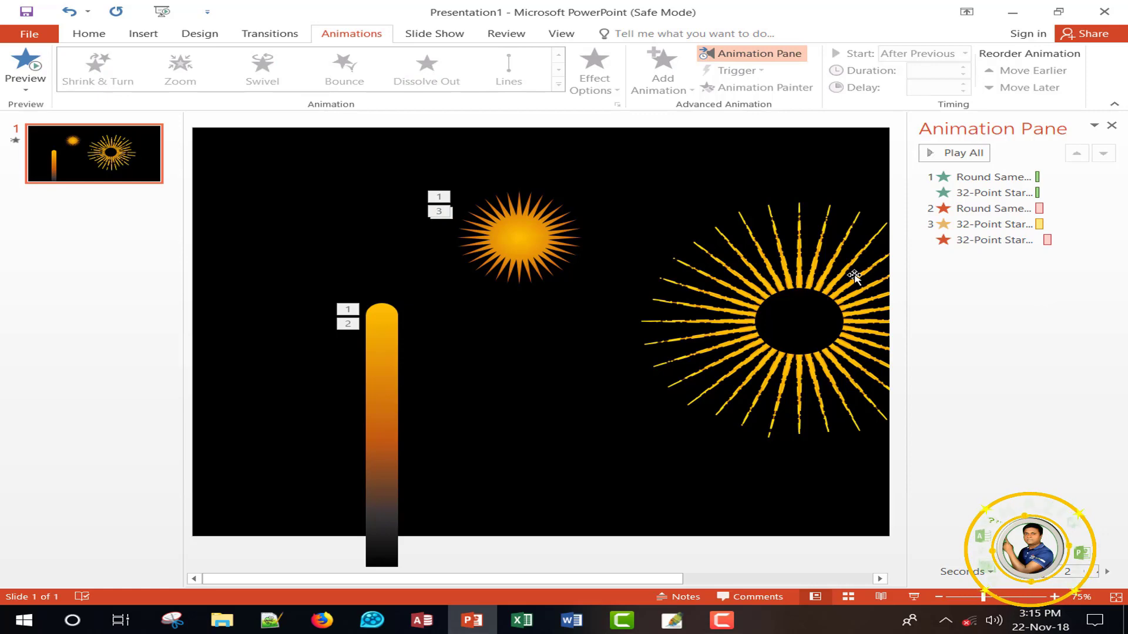
pyautogui.click(954, 152)
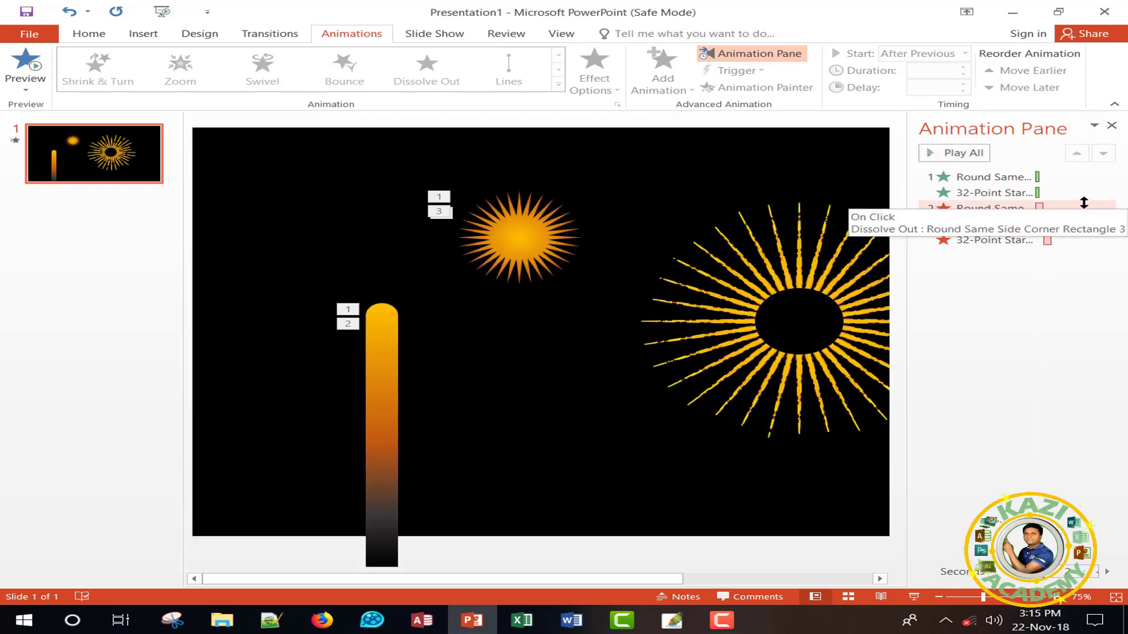
# Make the star's Grow/Shrink start With Previous alongside the stick's exit, then preview.
pyautogui.moveTo(1100, 209); pyautogui.dragTo(1101, 223)
pyautogui.click(1101, 223)
pyautogui.click(1104, 224)
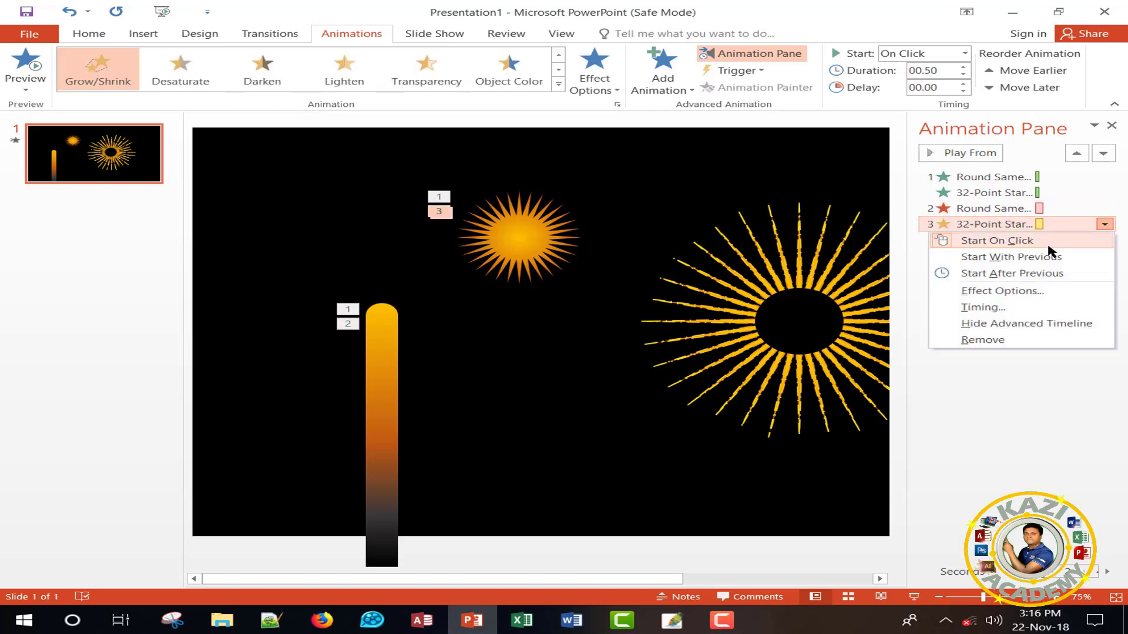
pyautogui.click(998, 254)
pyautogui.click(1045, 335)
pyautogui.click(955, 154)
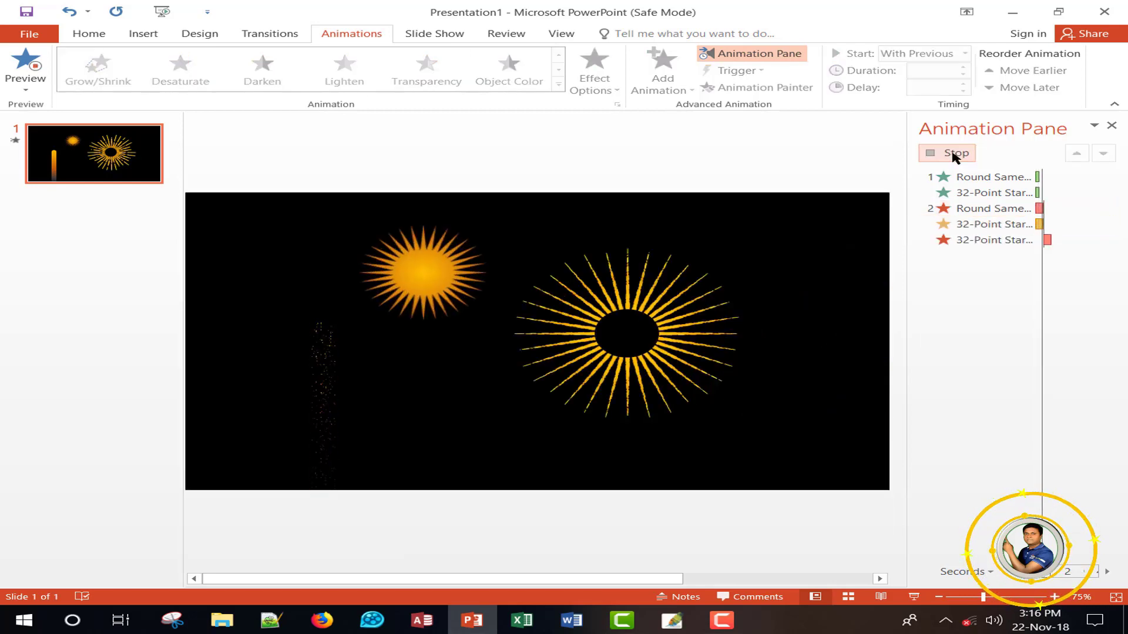
# Recheck the Grow/Shrink timing, select the large ray burst and close the Animation Pane.
pyautogui.click(1078, 223)
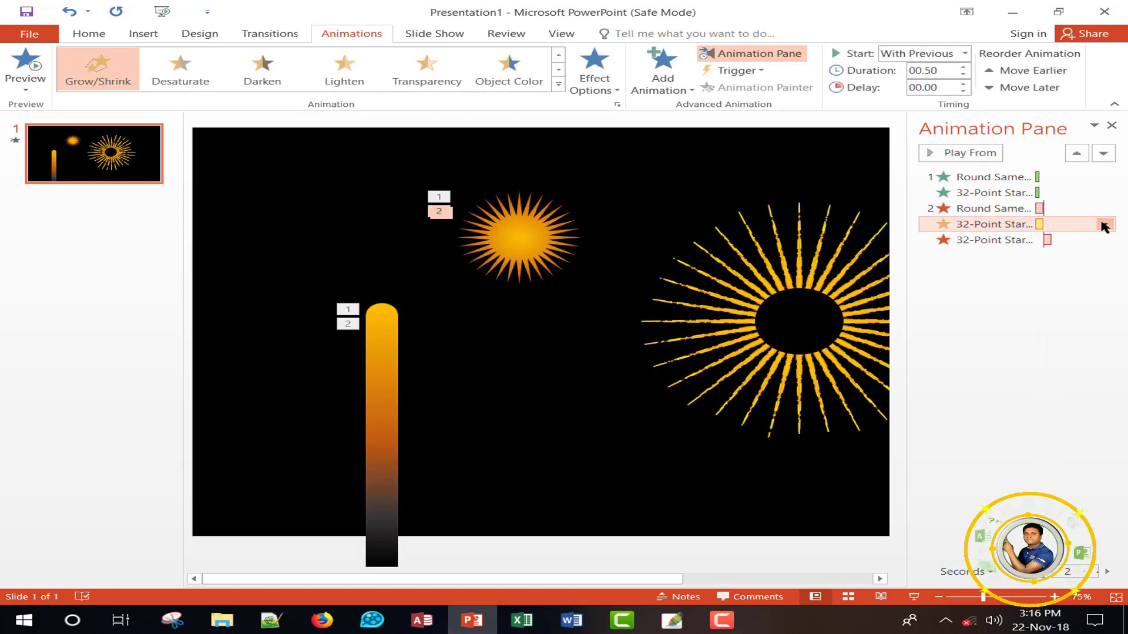
pyautogui.click(1104, 226)
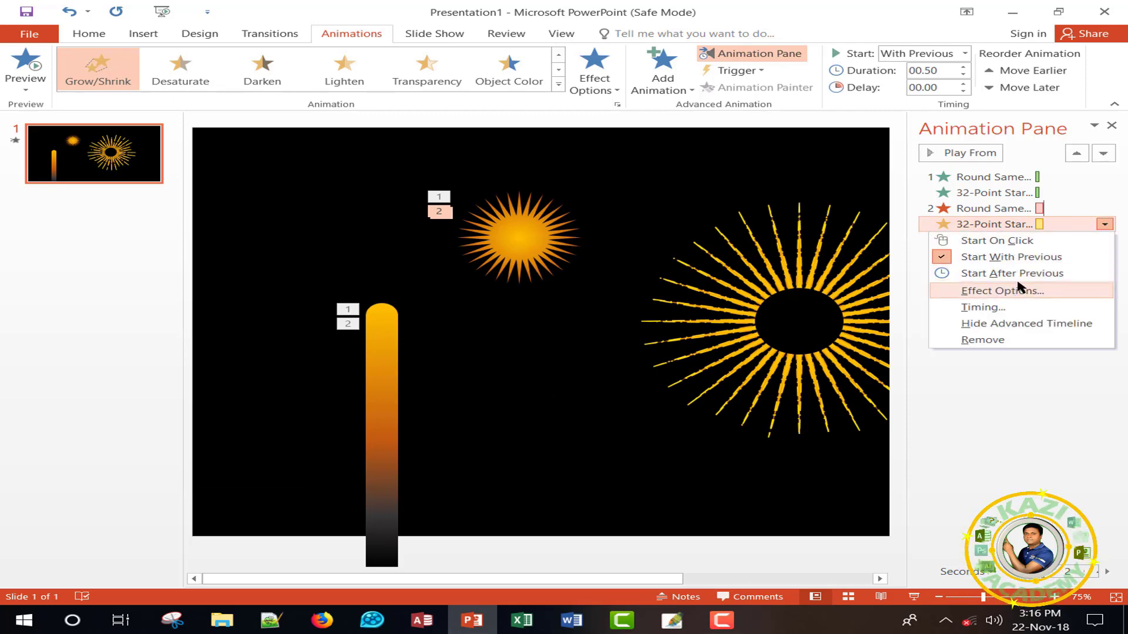
pyautogui.click(1021, 258)
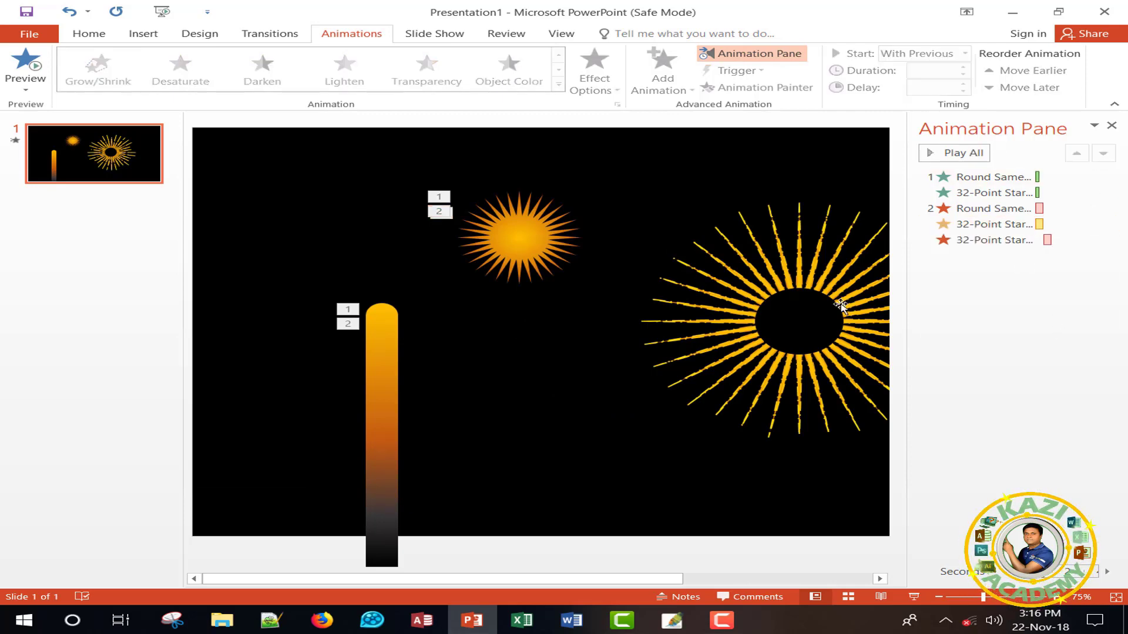
pyautogui.click(816, 288)
pyautogui.click(1112, 126)
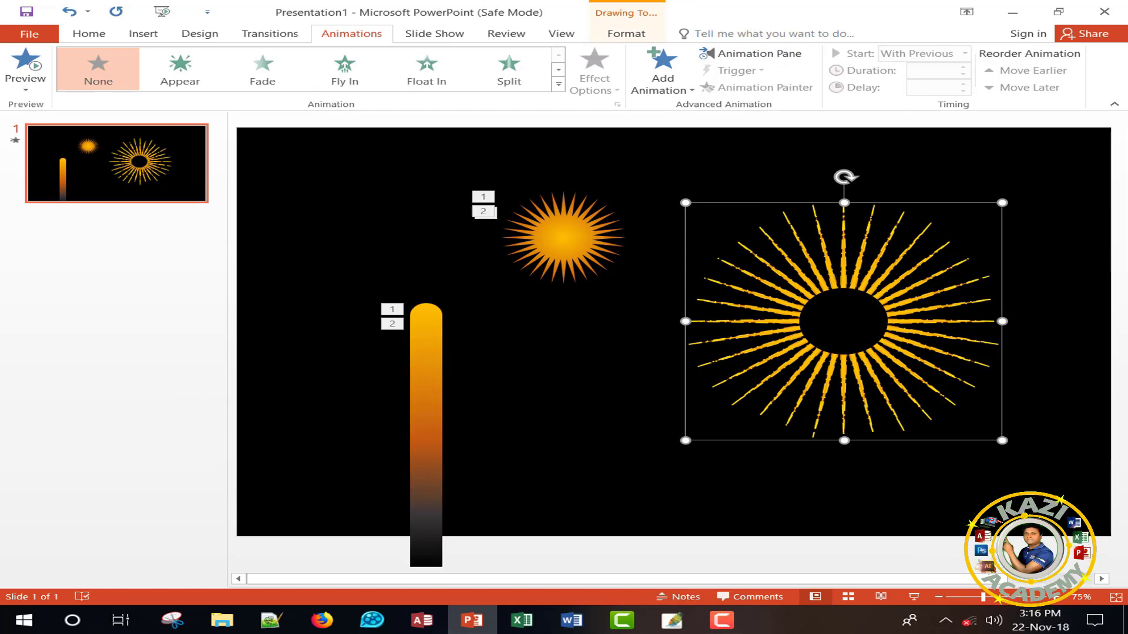
# Give the large sunburst a Zoom entrance and a Grow/Shrink emphasis.
pyautogui.click(676, 74)
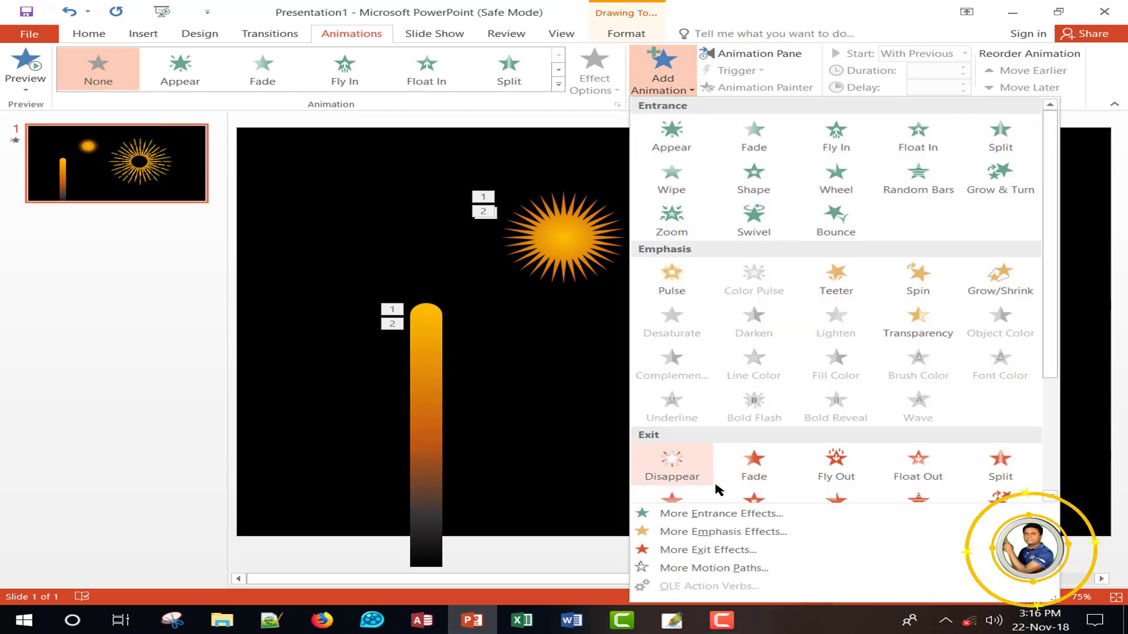
pyautogui.click(721, 514)
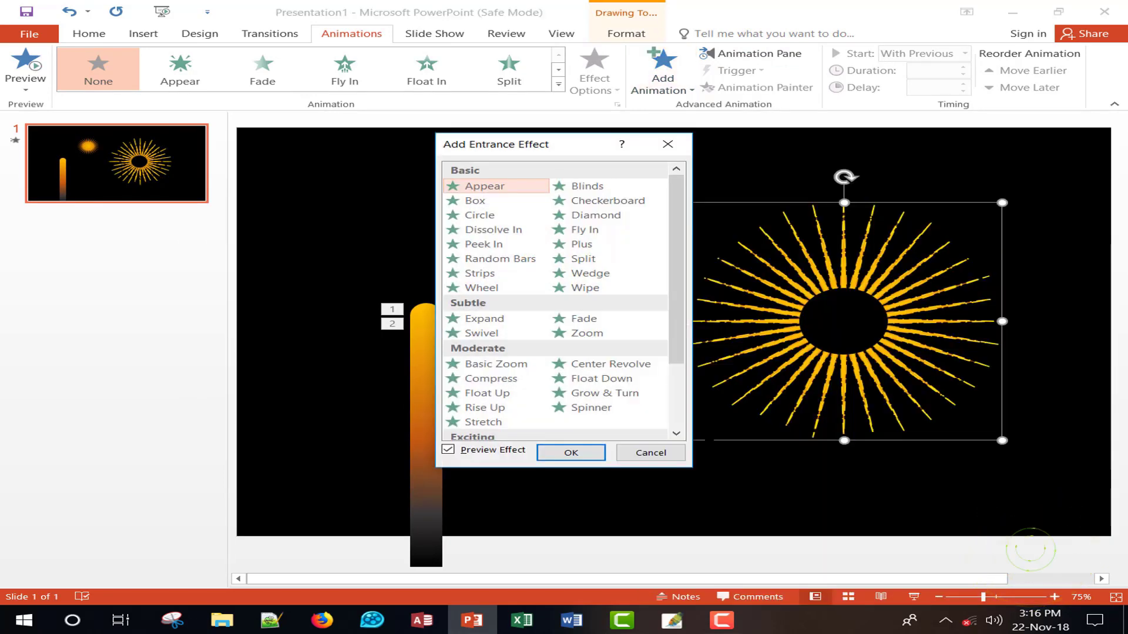
pyautogui.click(620, 334)
pyautogui.click(571, 452)
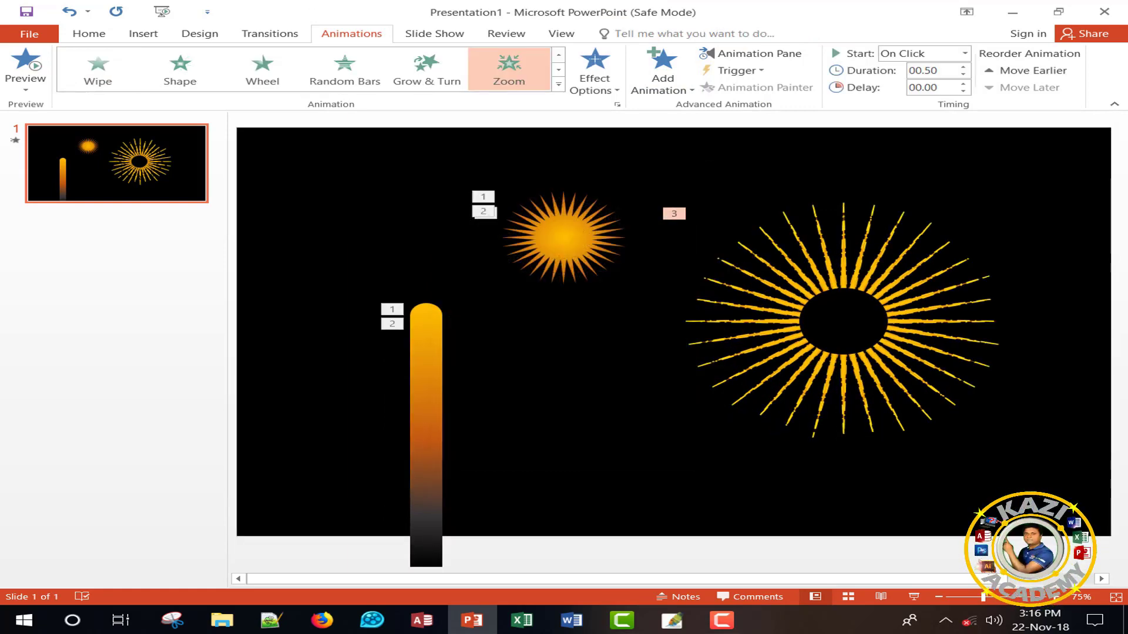
pyautogui.click(663, 68)
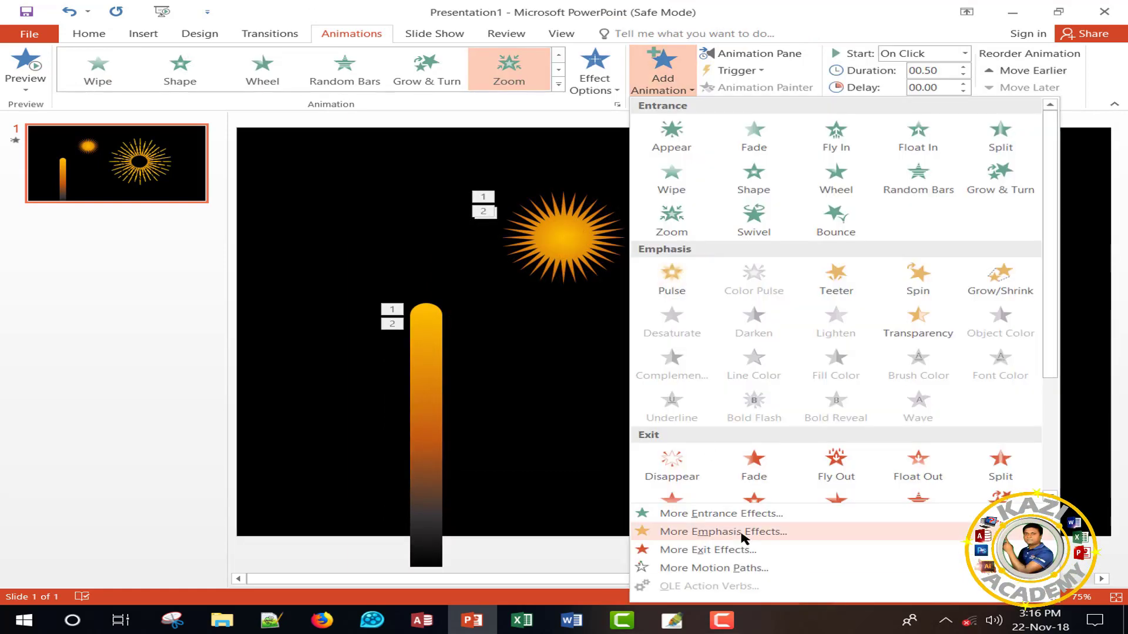
pyautogui.click(1001, 284)
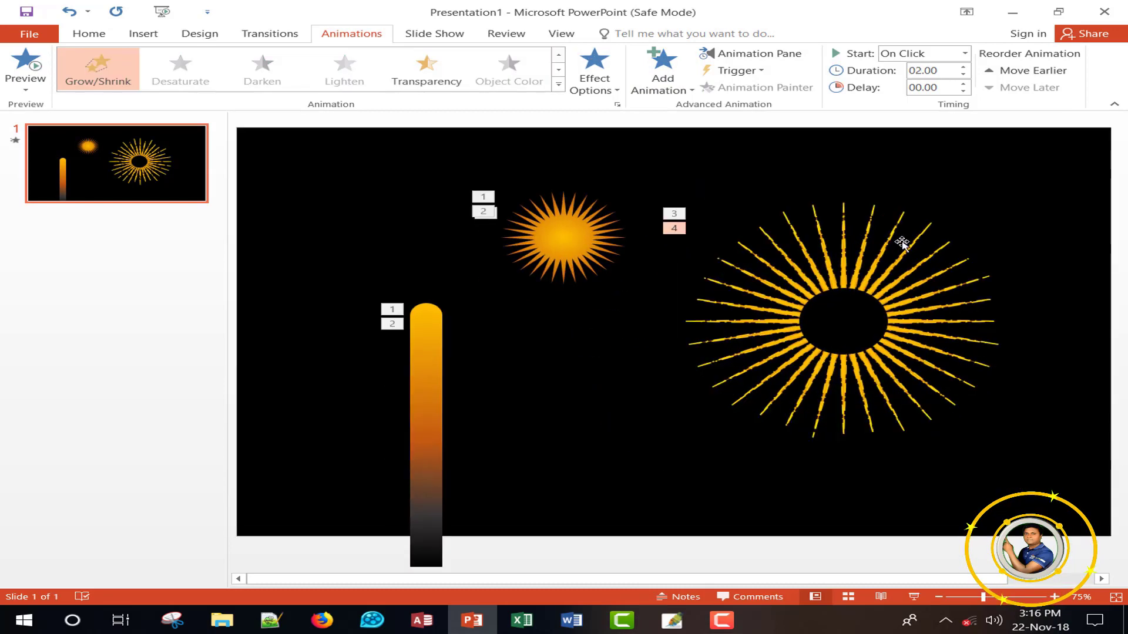
# Add a Dissolve Out exit to the sunburst and show the Animation Pane.
pyautogui.click(901, 242)
pyautogui.click(670, 73)
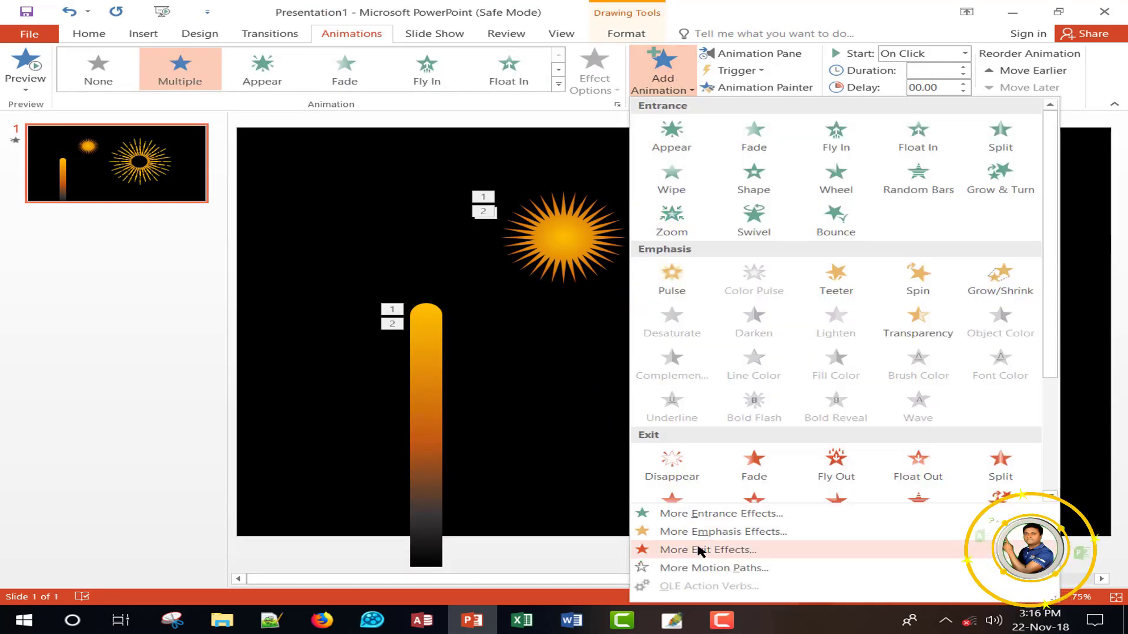
pyautogui.click(778, 549)
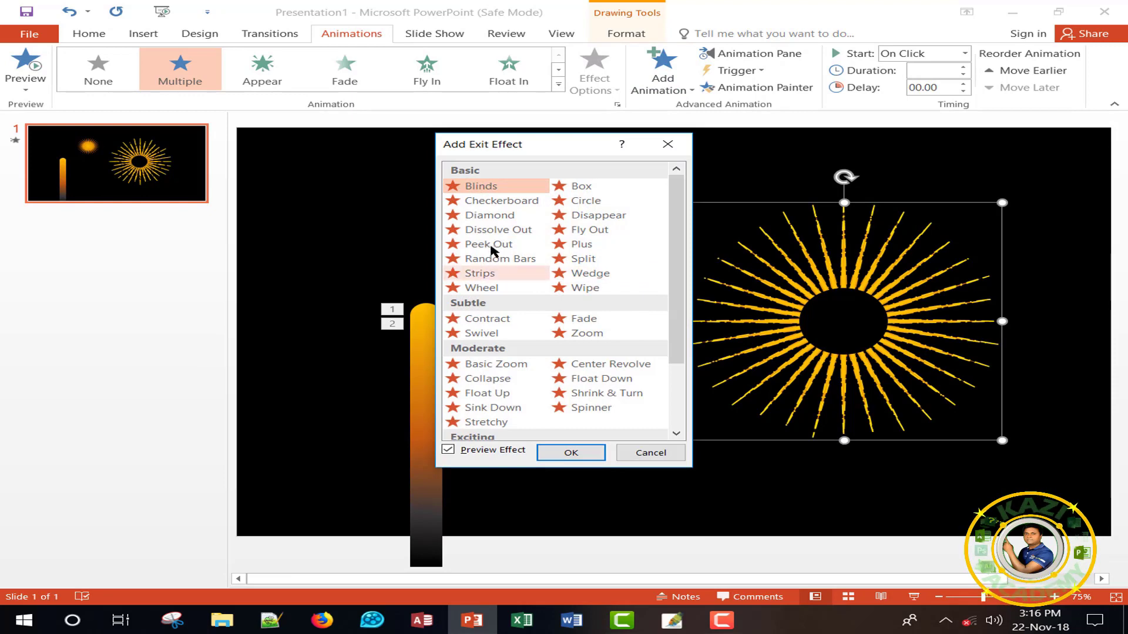
pyautogui.click(477, 231)
pyautogui.click(547, 452)
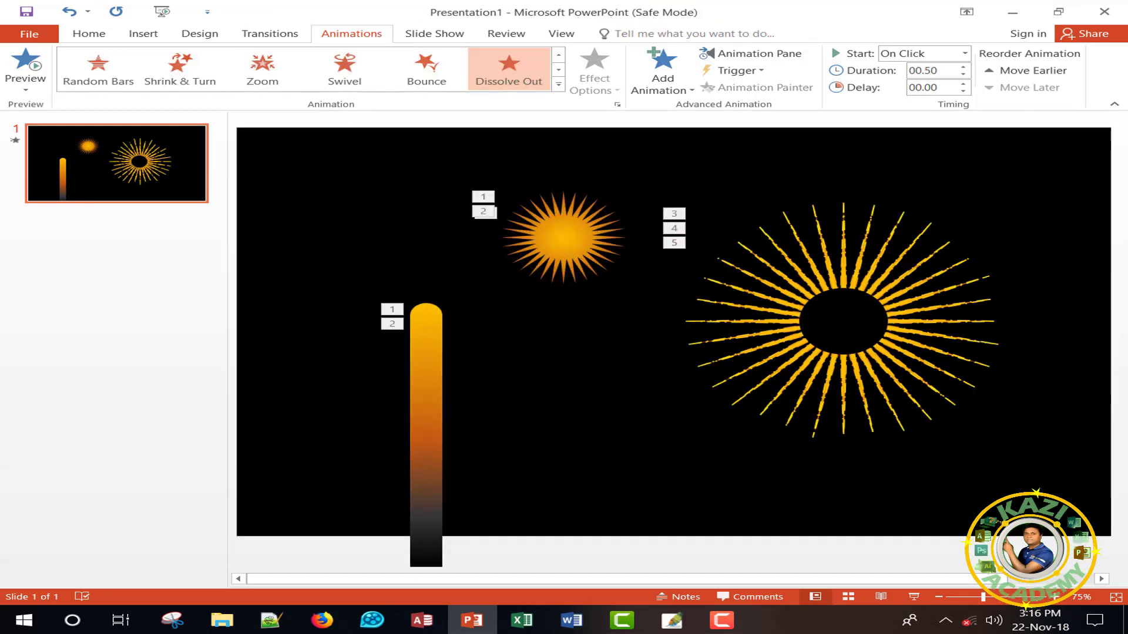
pyautogui.click(749, 53)
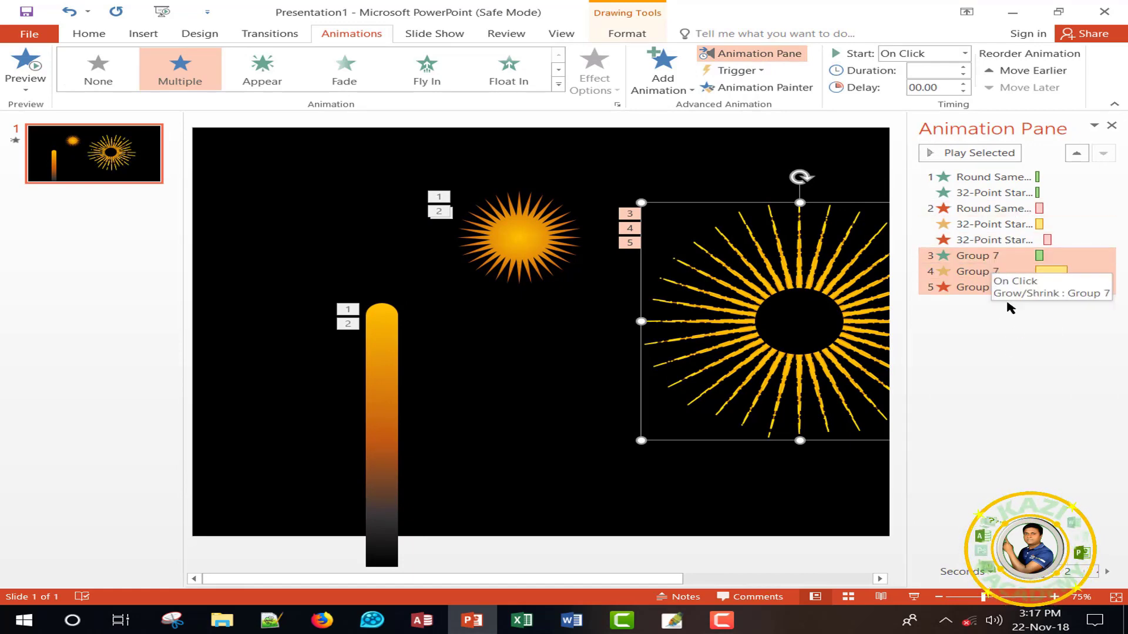
# Set the sunburst's Grow/Shrink to Start With Previous and Dissolve Out to Start After Previous.
pyautogui.click(1105, 287)
pyautogui.click(1102, 270)
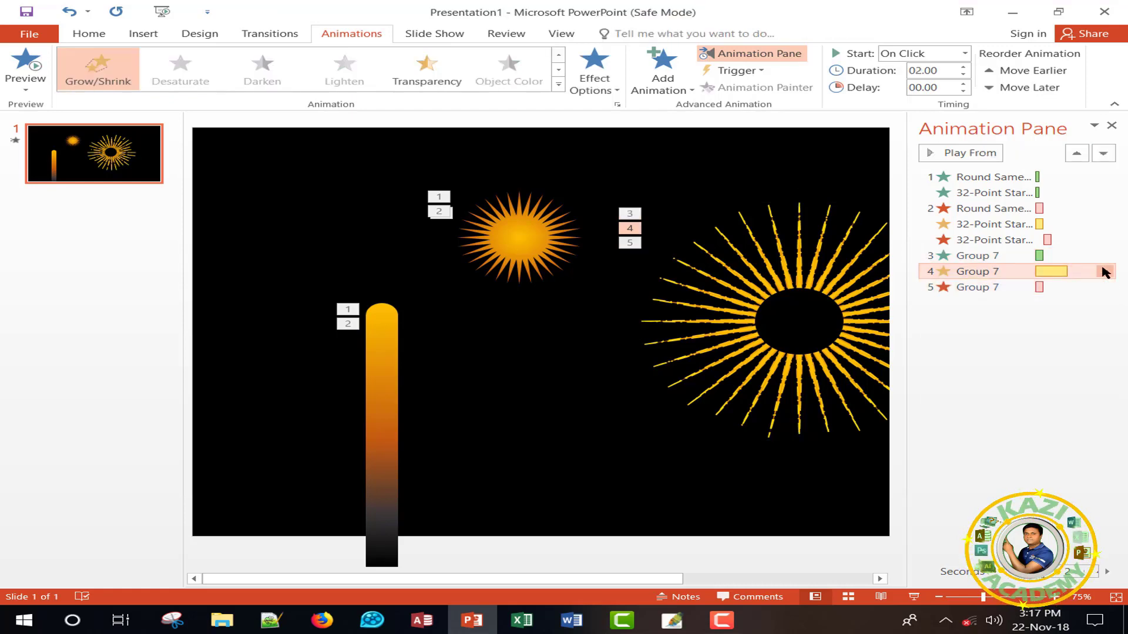
pyautogui.click(1104, 271)
pyautogui.click(1011, 305)
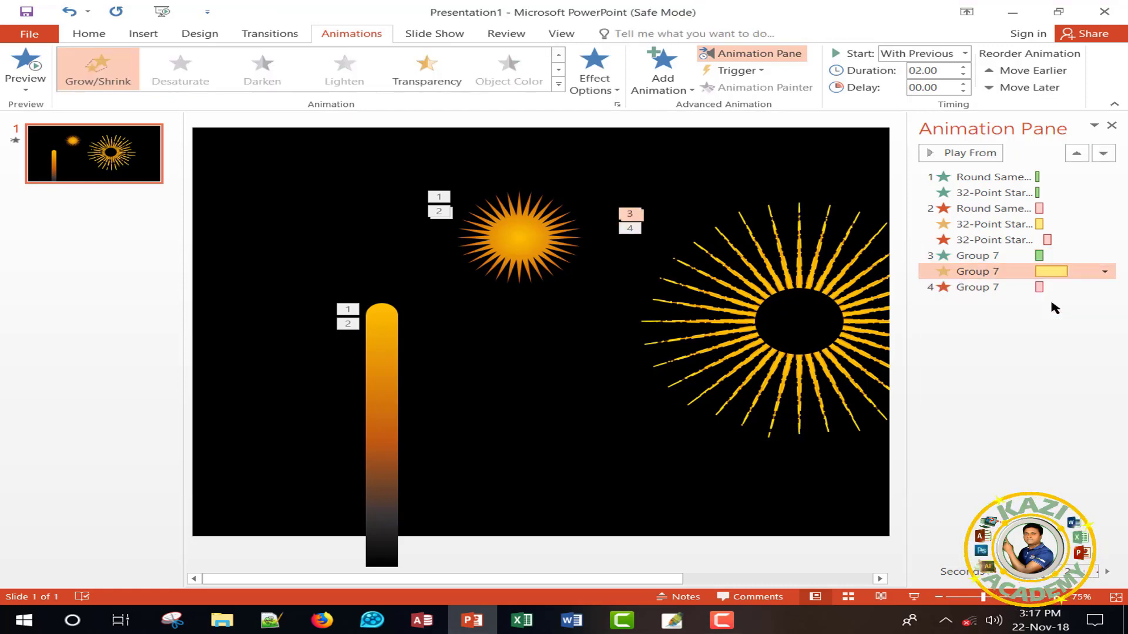
pyautogui.click(1093, 287)
pyautogui.click(1104, 287)
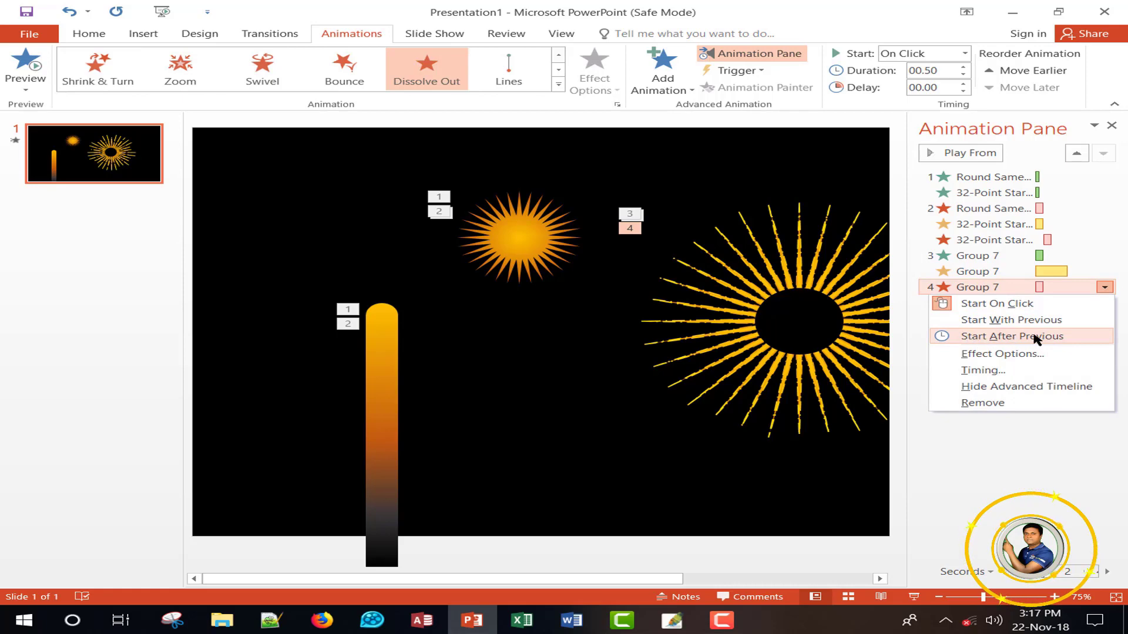
pyautogui.click(1035, 339)
# Set the sunburst's Zoom to Start With Previous, preview all animations, and close the pane.
pyautogui.click(1058, 256)
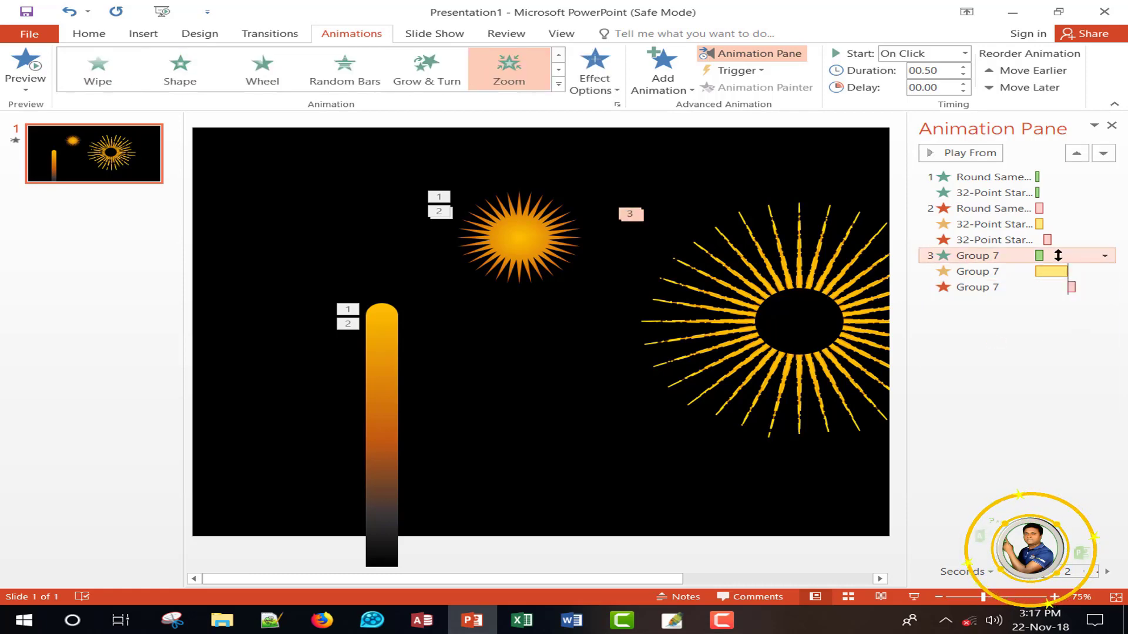
pyautogui.click(1105, 256)
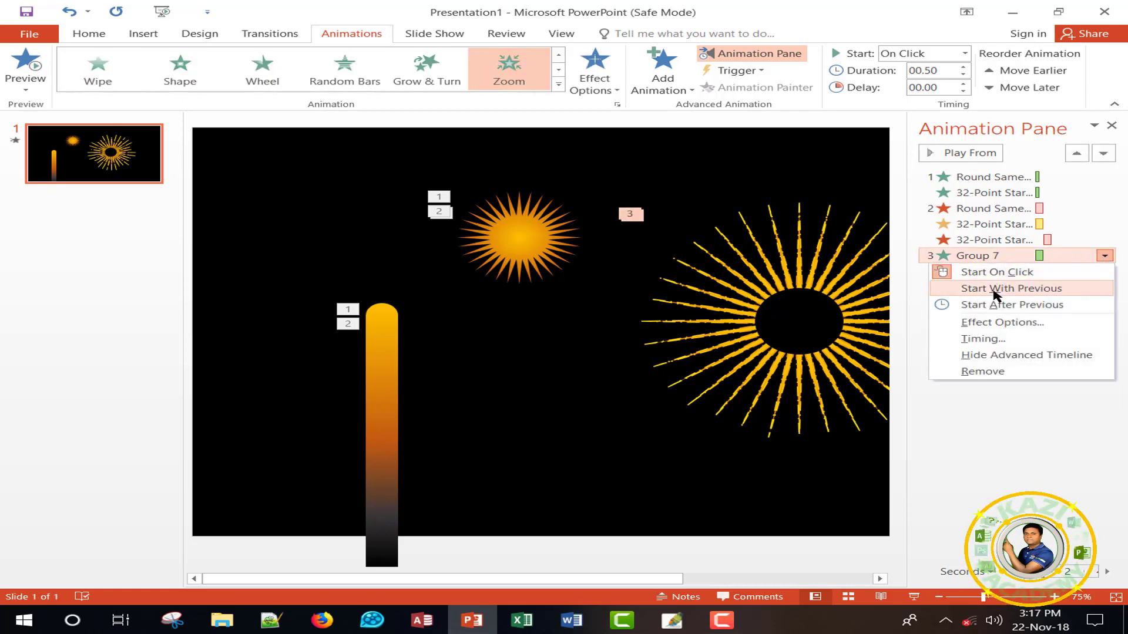
pyautogui.click(995, 289)
pyautogui.click(1034, 388)
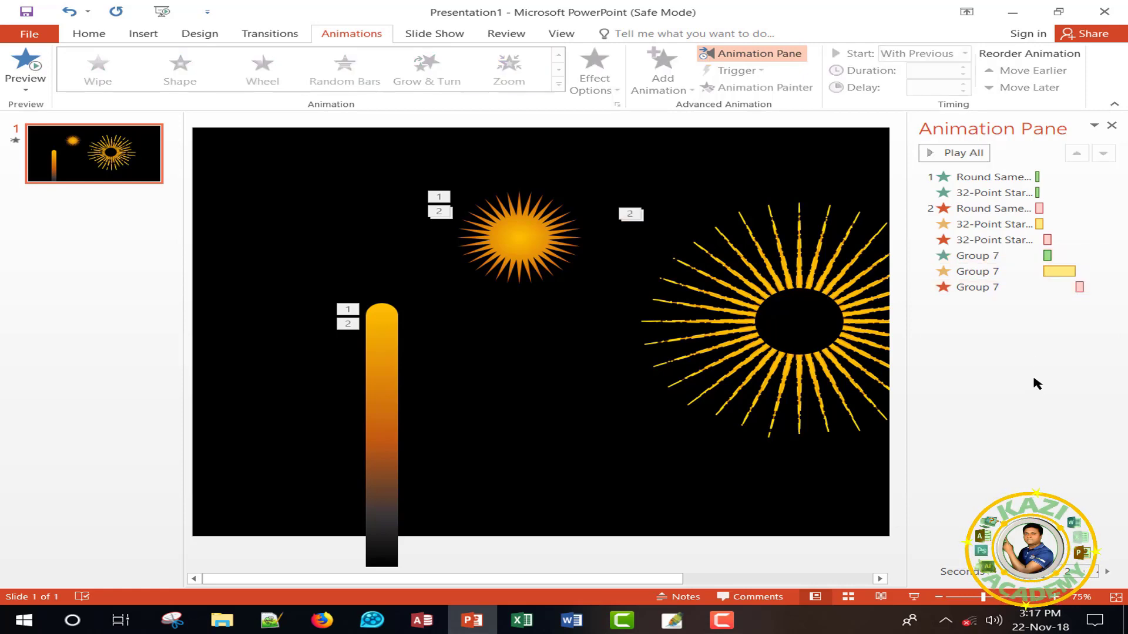
pyautogui.click(954, 150)
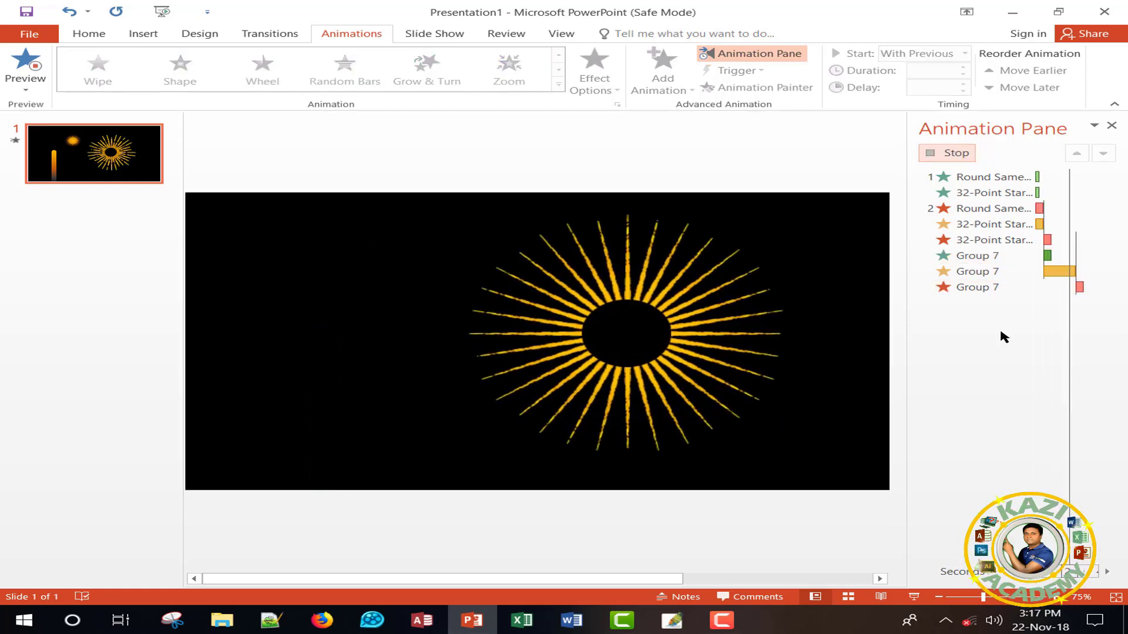
pyautogui.click(985, 154)
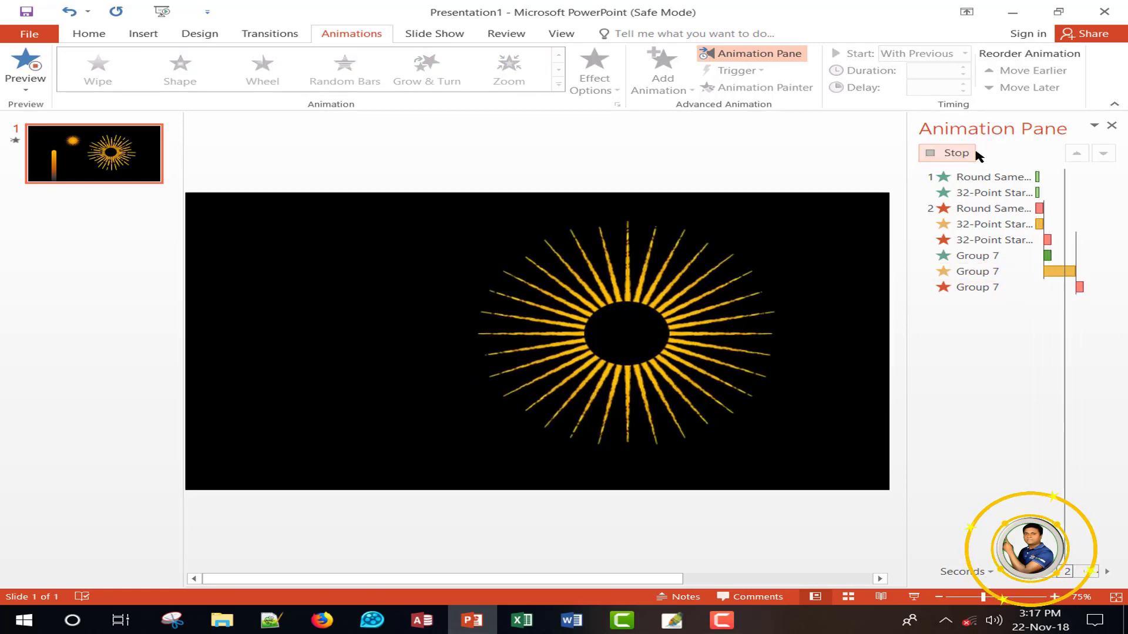
pyautogui.click(1111, 126)
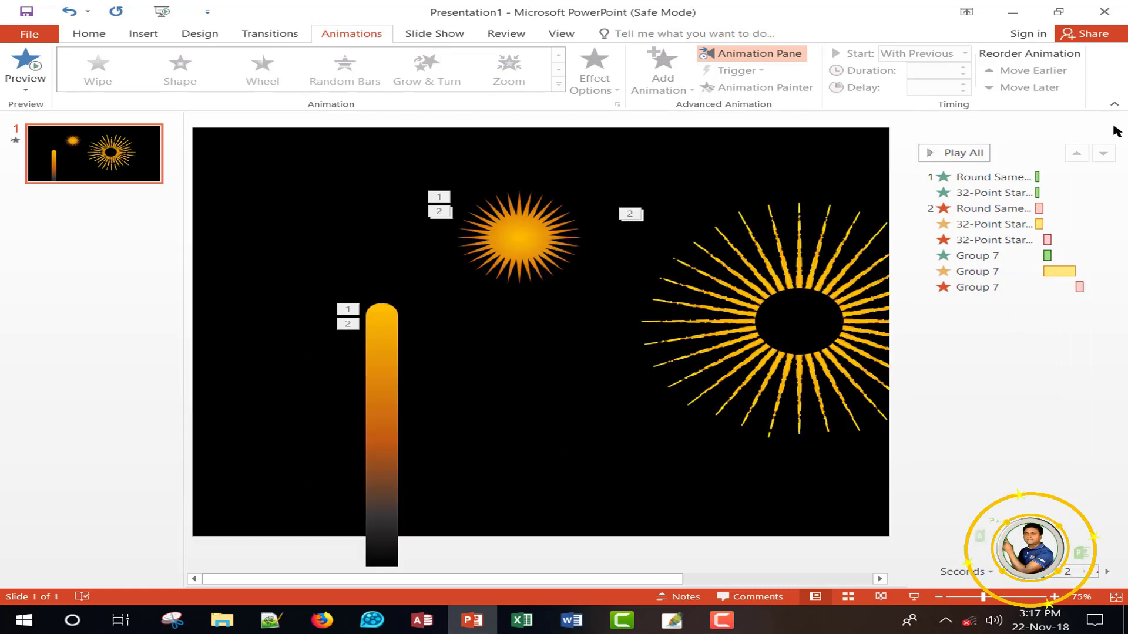
# Narrow the orange stick and seat the small sun on its top.
pyautogui.moveTo(554, 230); pyautogui.dragTo(414, 289)
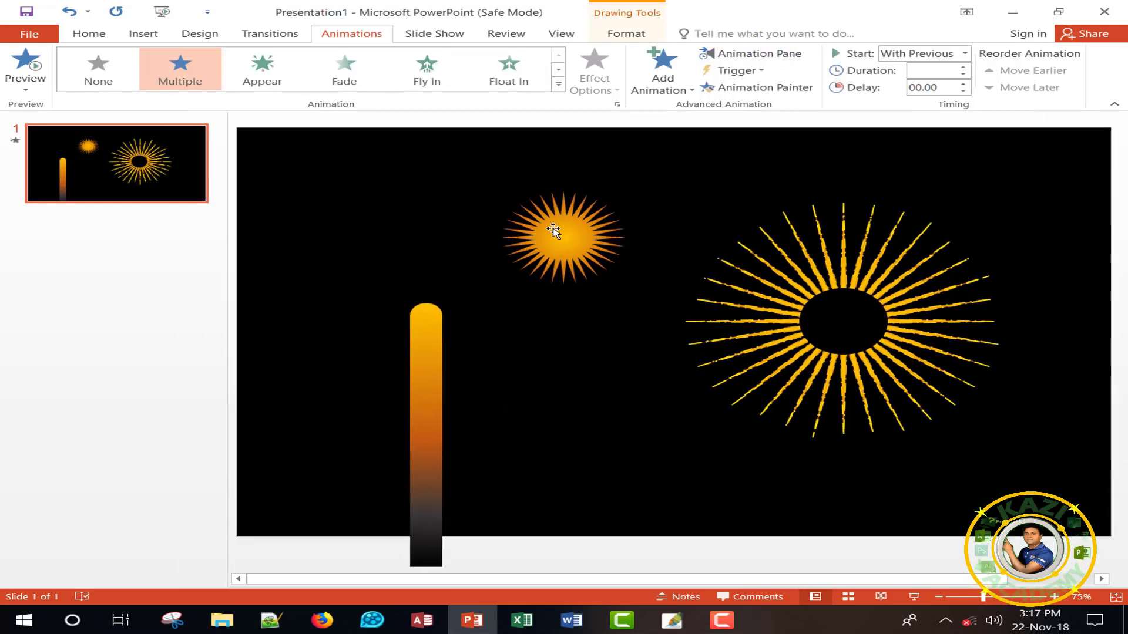
pyautogui.click(423, 423)
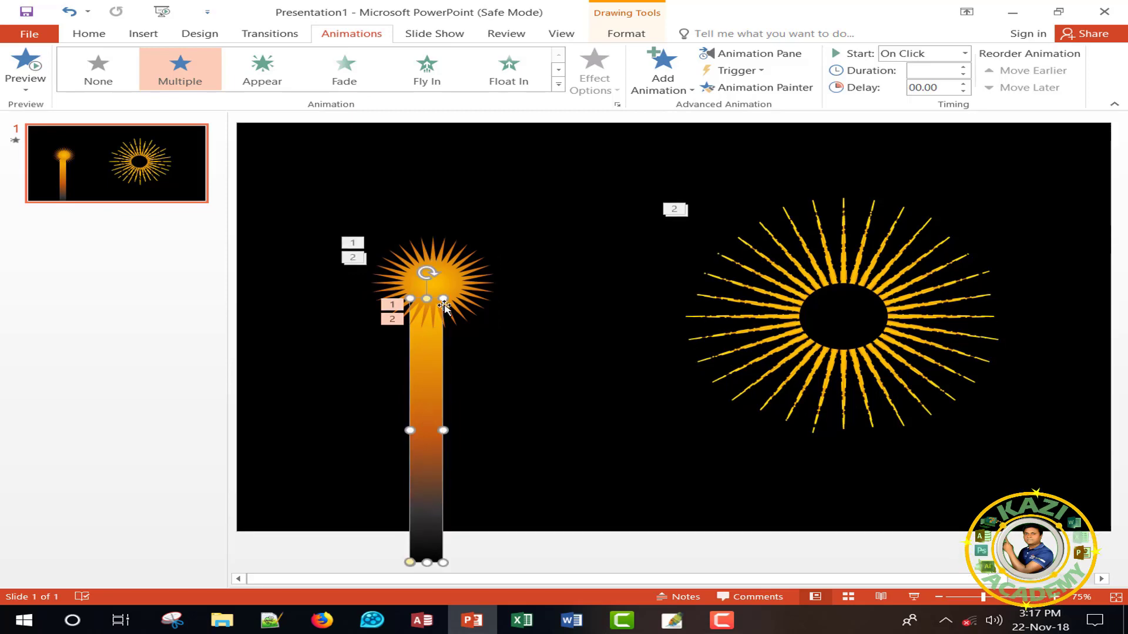
pyautogui.moveTo(433, 288); pyautogui.dragTo(506, 221)
pyautogui.click(441, 430)
pyautogui.moveTo(441, 430); pyautogui.dragTo(418, 433)
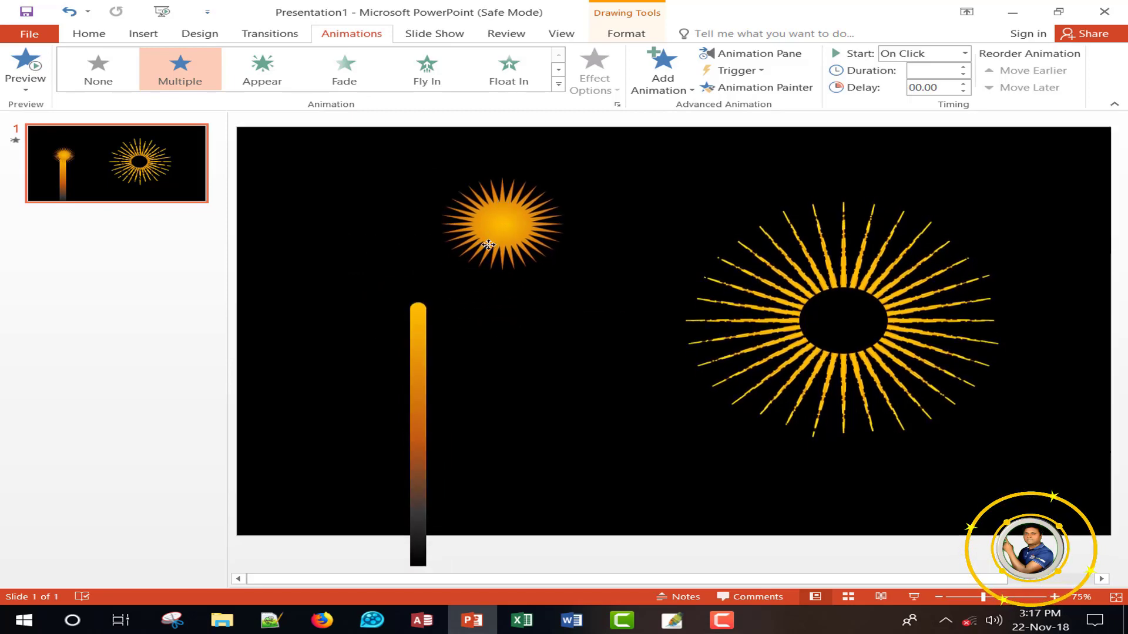
pyautogui.moveTo(505, 223); pyautogui.dragTo(434, 264)
pyautogui.moveTo(430, 348); pyautogui.dragTo(455, 349)
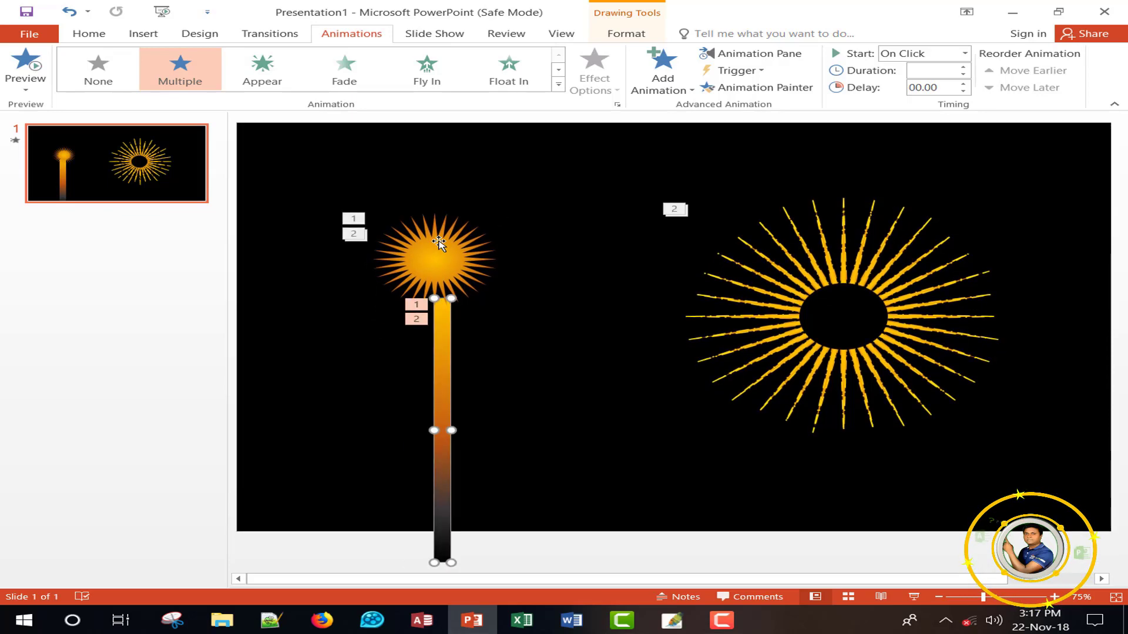
pyautogui.moveTo(432, 246); pyautogui.dragTo(447, 287)
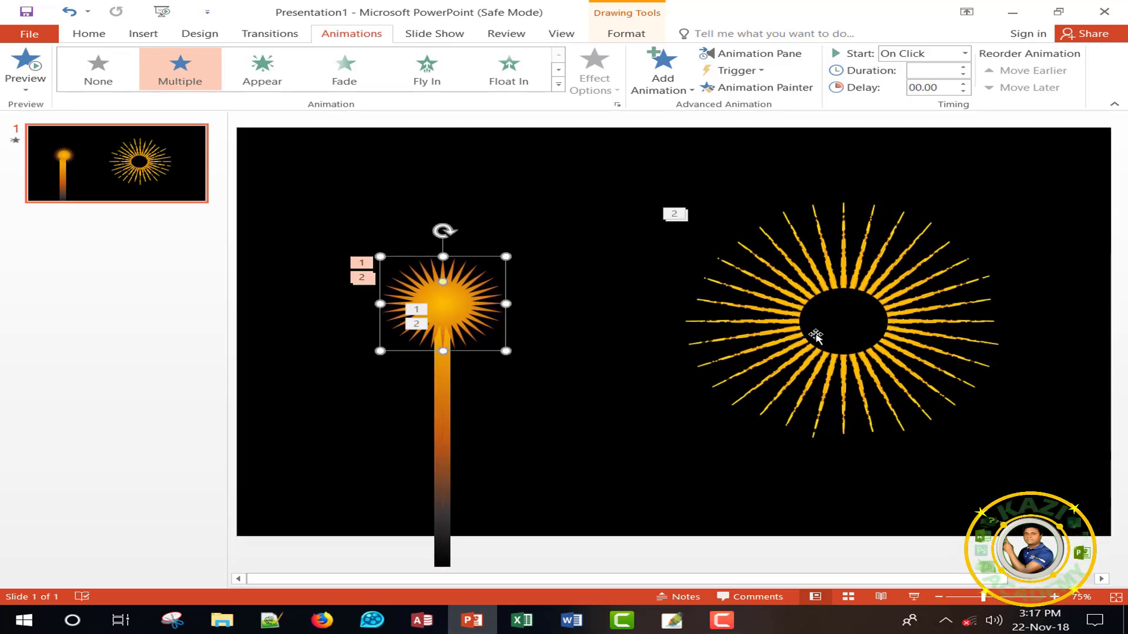
# Move the big sunburst onto the stick top and send it to the back.
pyautogui.moveTo(814, 332); pyautogui.dragTo(455, 250)
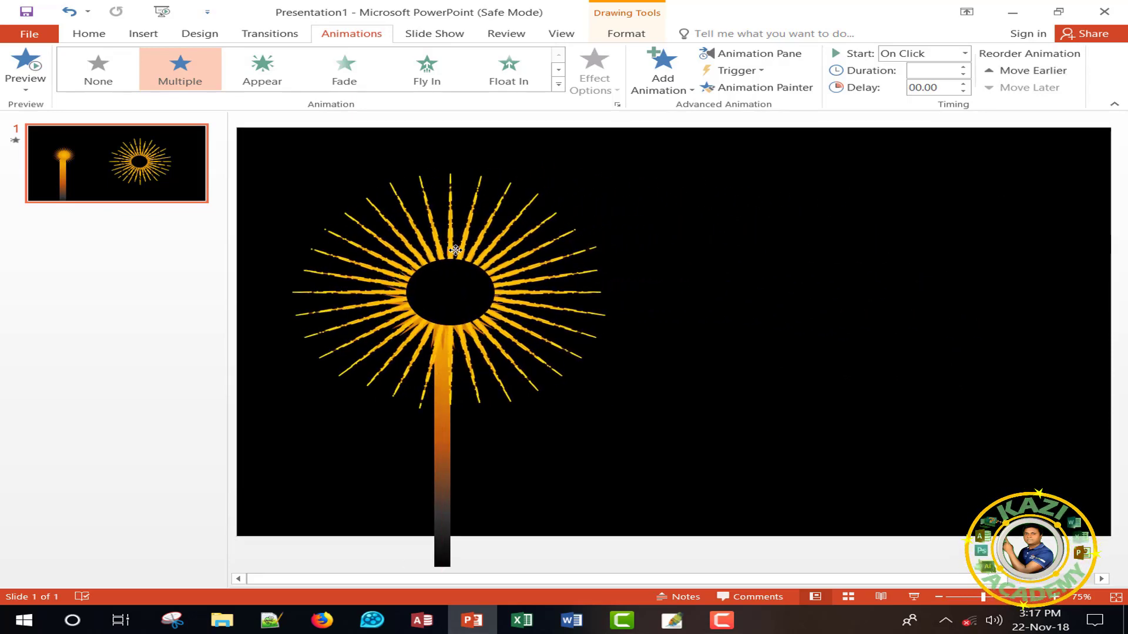
pyautogui.rightClick(462, 420)
pyautogui.click(524, 405)
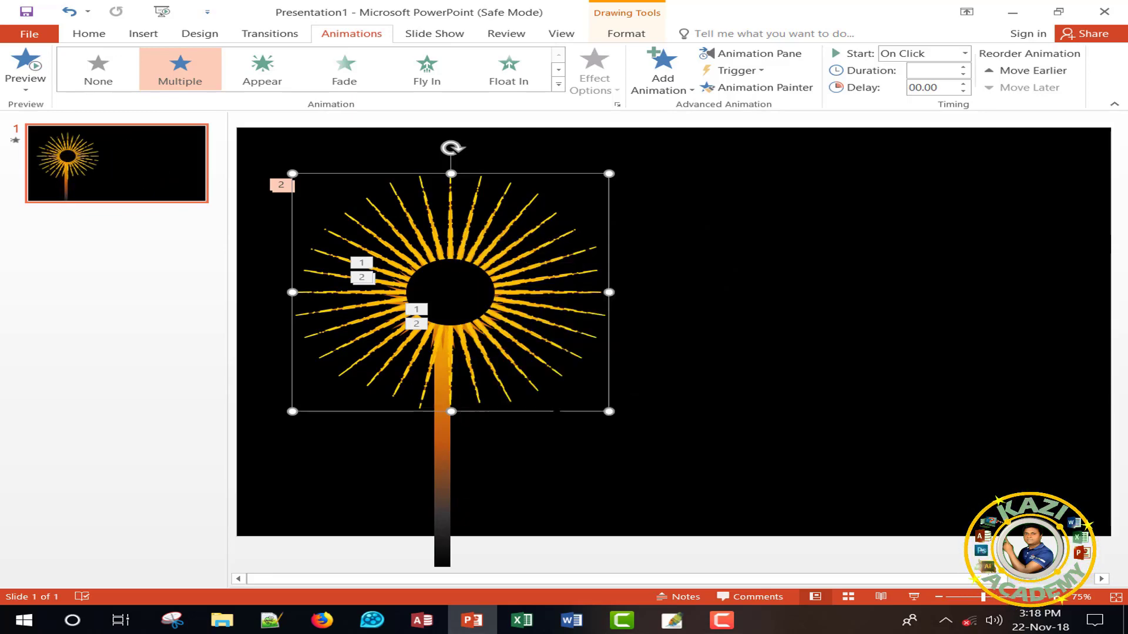
pyautogui.press('Escape')
# Align the small sun centre and middle on the sunburst.
pyautogui.click(523, 241)
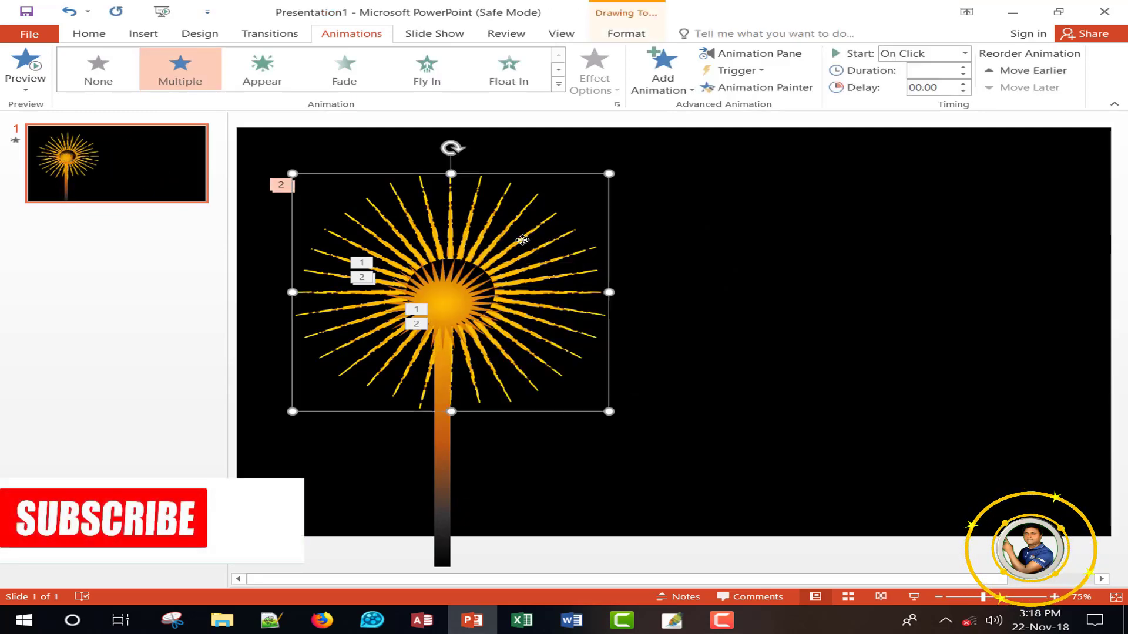
pyautogui.keyDown('shift'); pyautogui.click(479, 300); pyautogui.keyUp('shift')
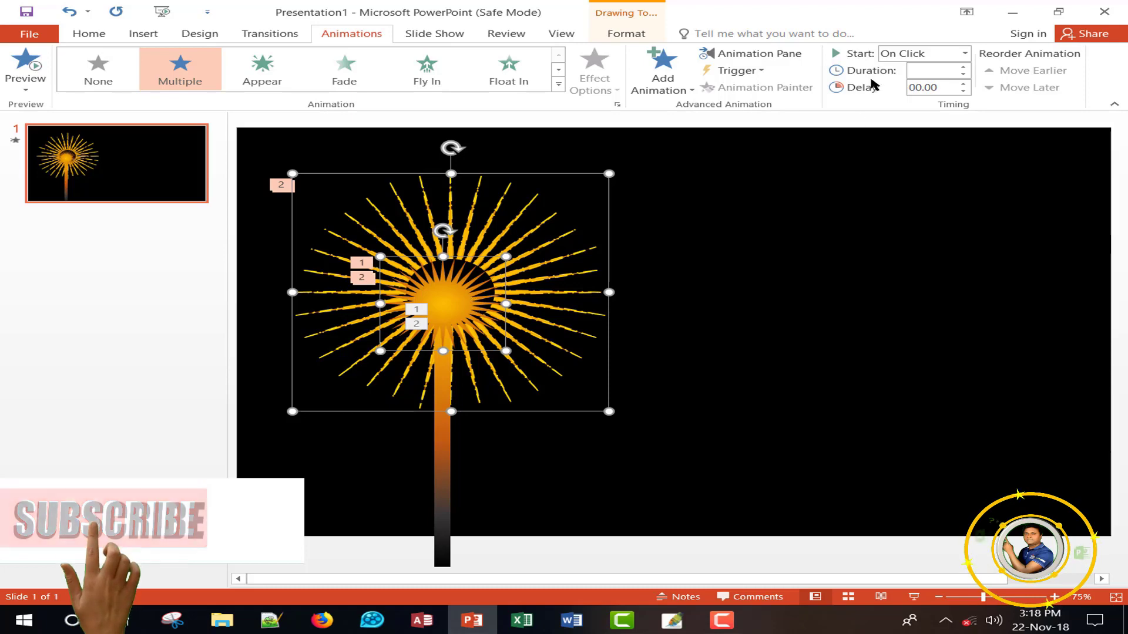
pyautogui.click(626, 34)
pyautogui.click(940, 53)
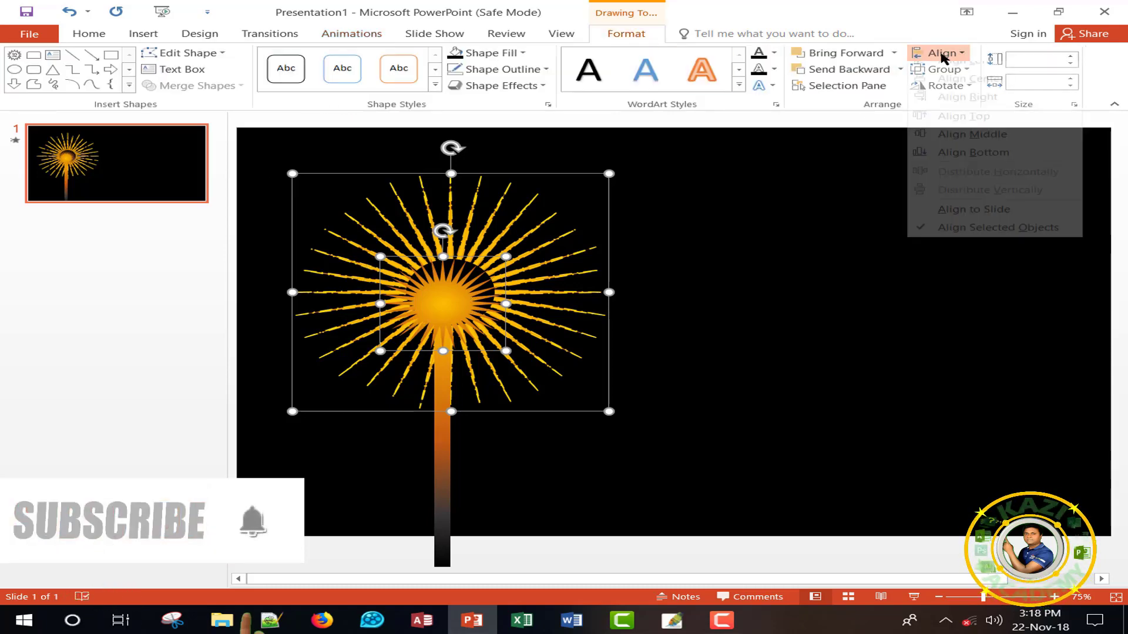
pyautogui.click(951, 90)
pyautogui.click(940, 53)
pyautogui.click(964, 146)
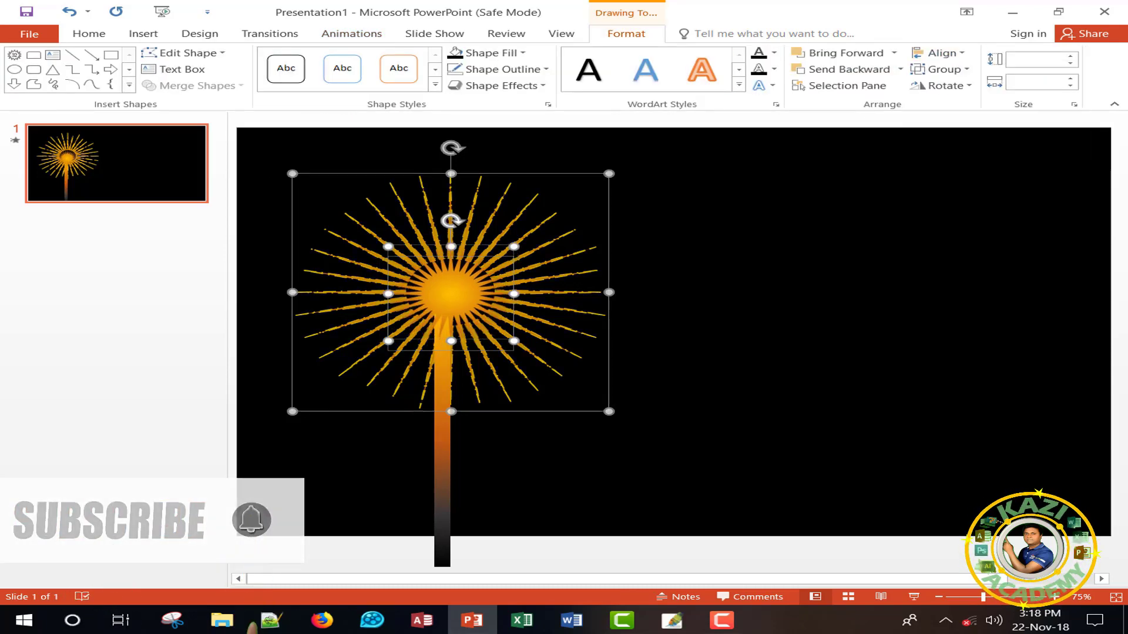
# Centre the orange stick horizontally under the sunburst.
pyautogui.click(450, 452)
pyautogui.click(450, 452)
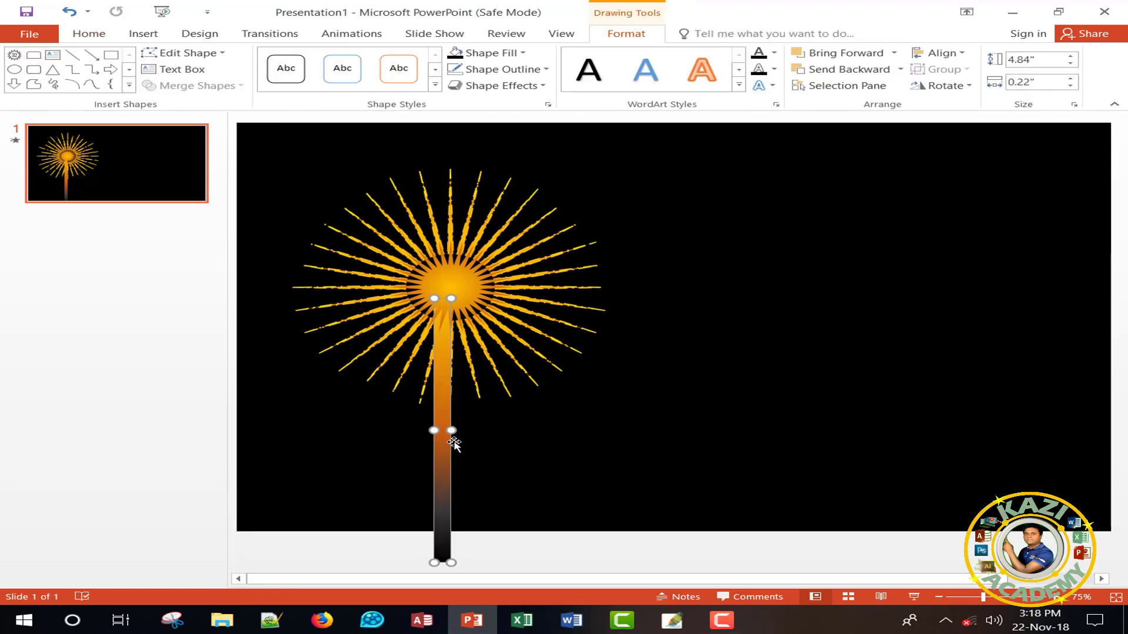
pyautogui.keyDown('shift'); pyautogui.click(501, 251); pyautogui.keyUp('shift')
pyautogui.click(940, 53)
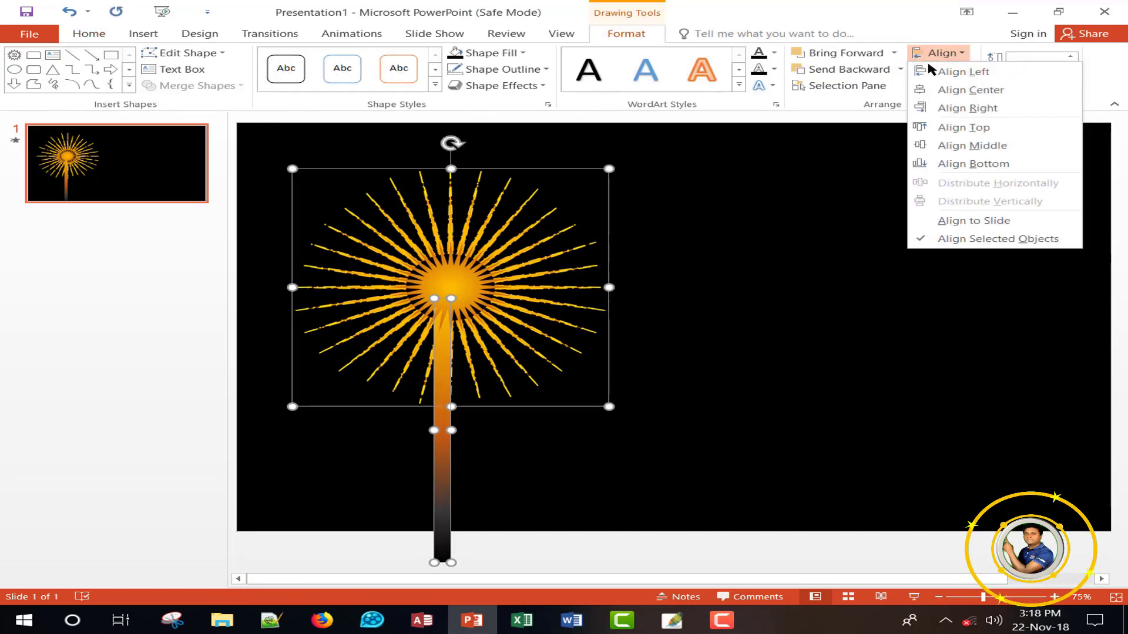
pyautogui.click(968, 89)
pyautogui.press('Escape')
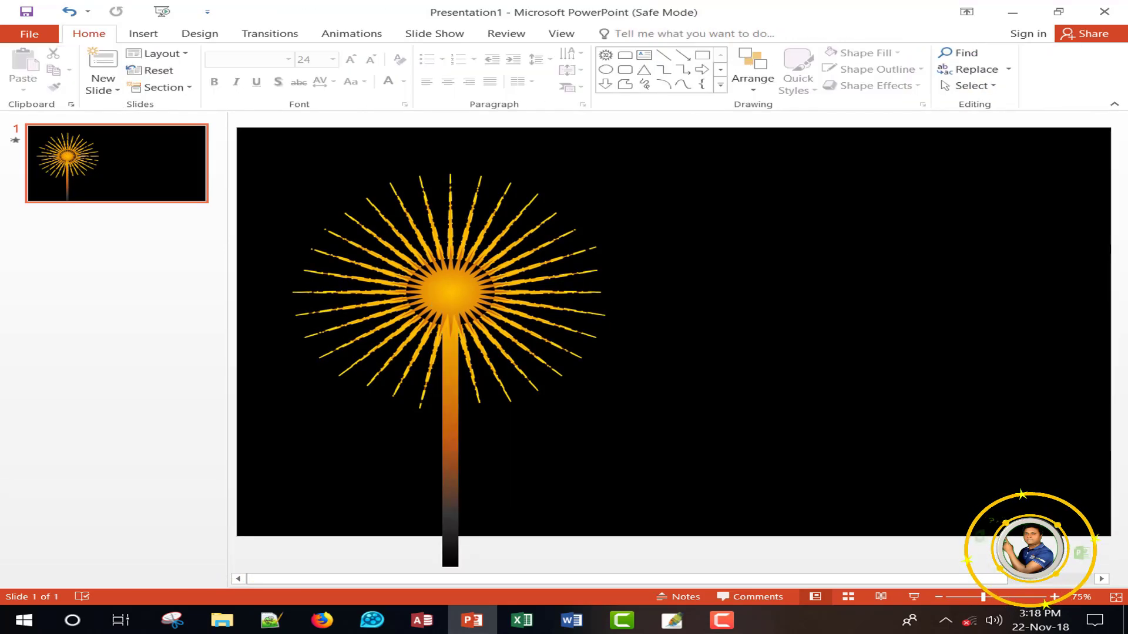
# After a slide show preview, shorten the duration of Group 7's final grow effect.
pyautogui.click(914, 596)
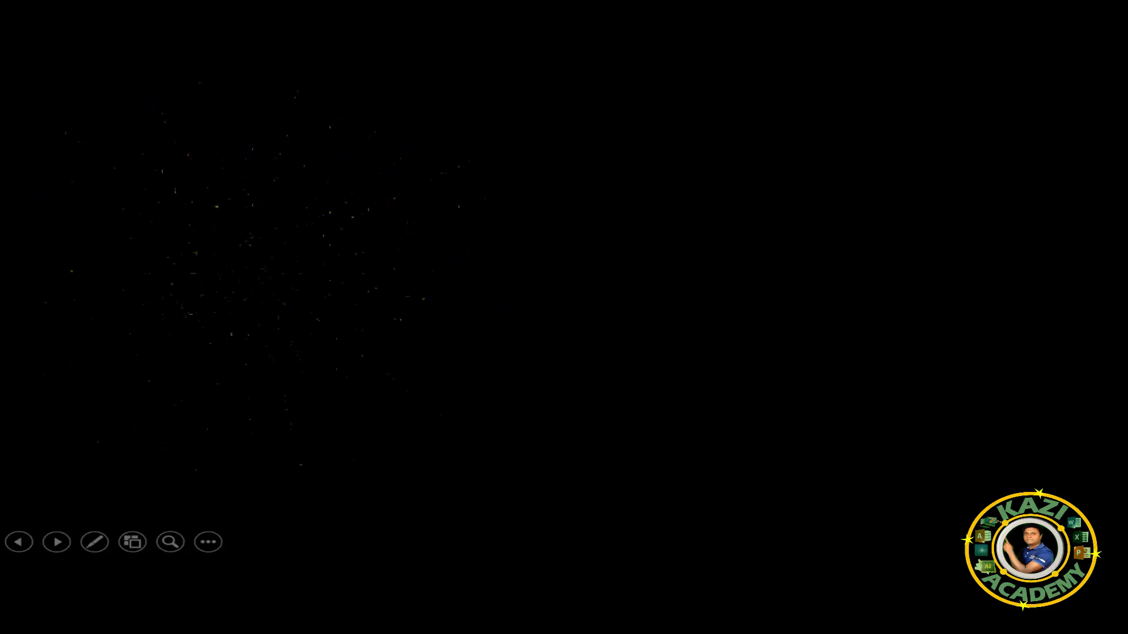
pyautogui.press('Escape')
pyautogui.click(538, 229)
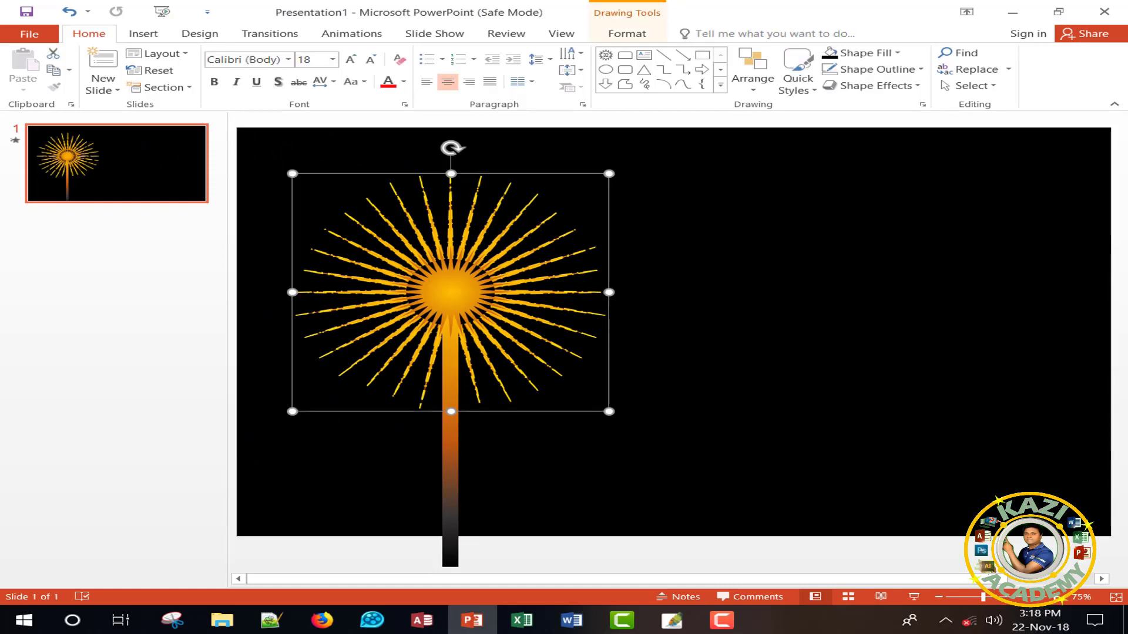
pyautogui.click(347, 34)
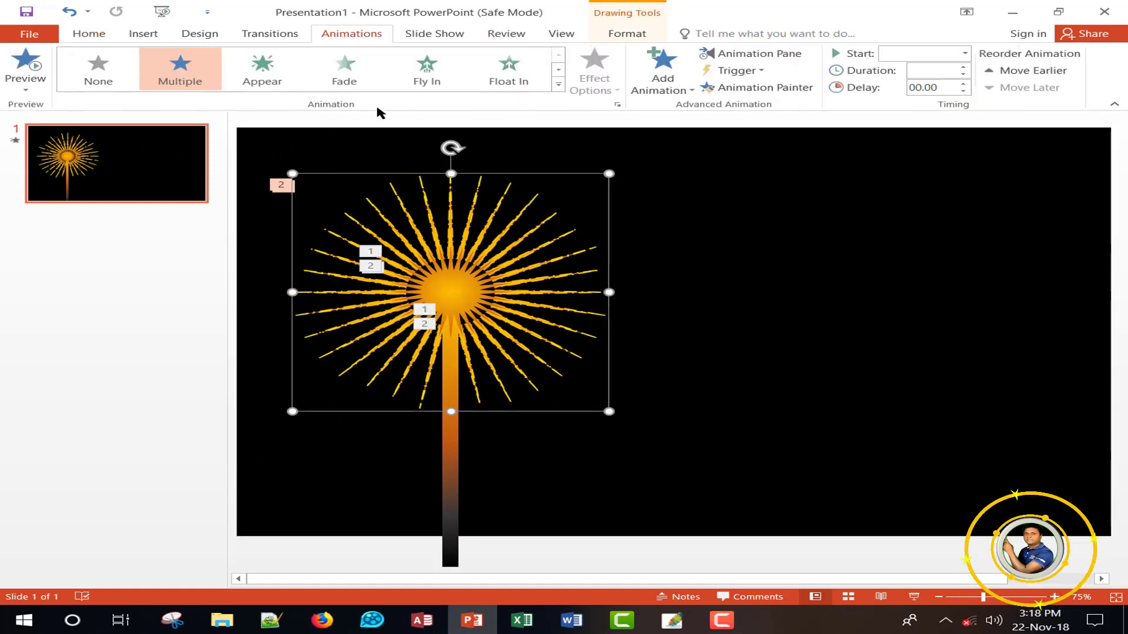
pyautogui.click(783, 53)
pyautogui.click(1075, 271)
pyautogui.click(1104, 271)
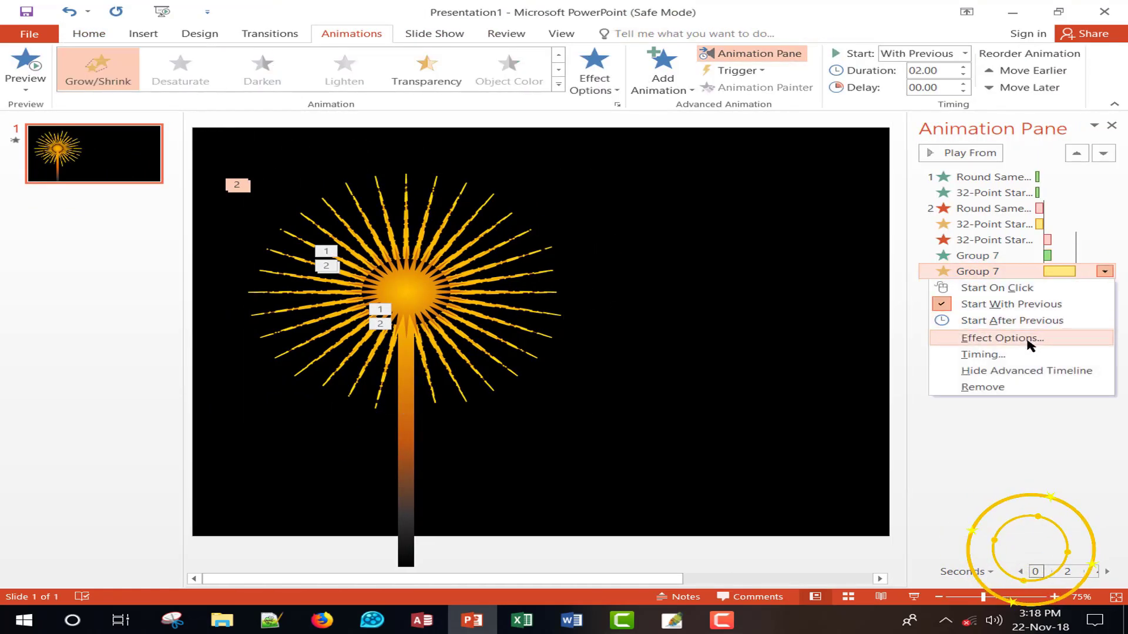
pyautogui.click(963, 75)
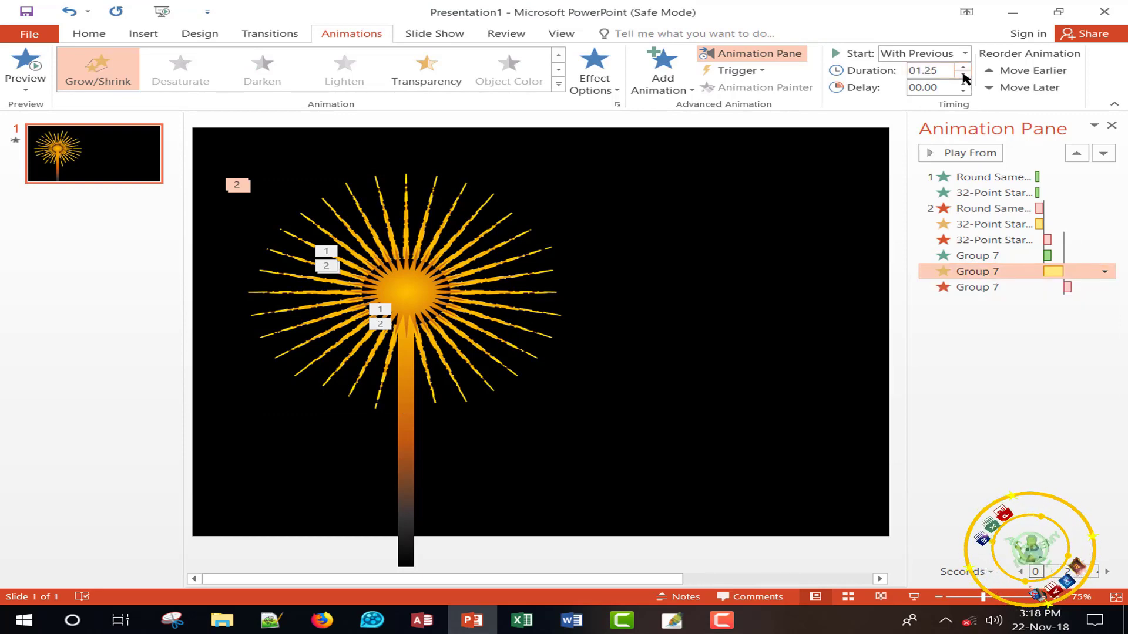
pyautogui.click(1012, 404)
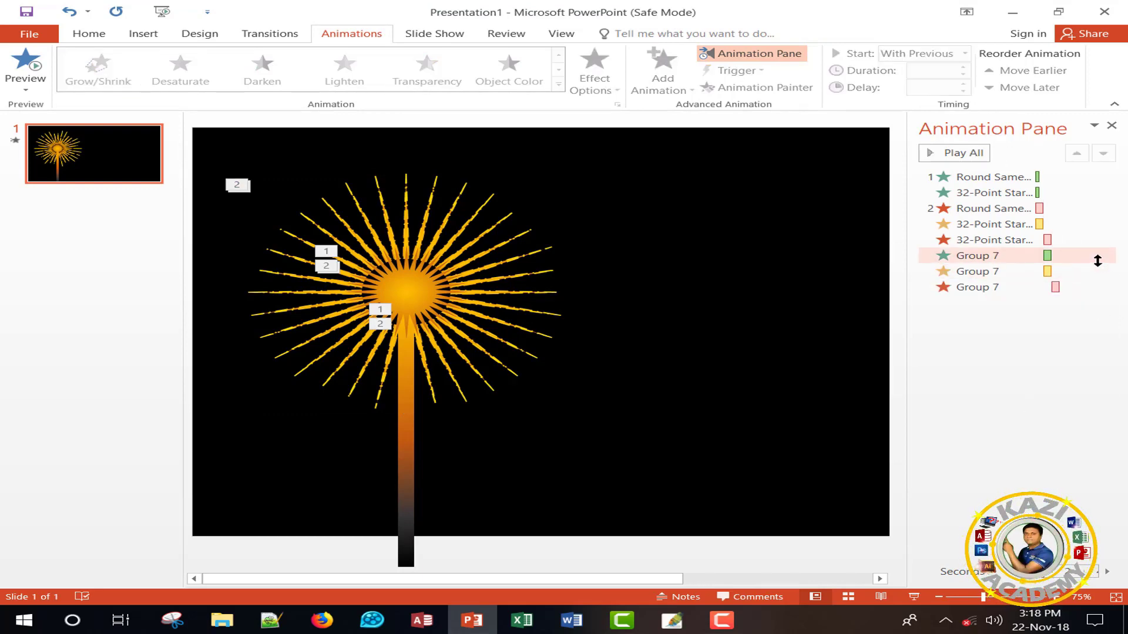
pyautogui.click(1102, 260)
pyautogui.click(1063, 376)
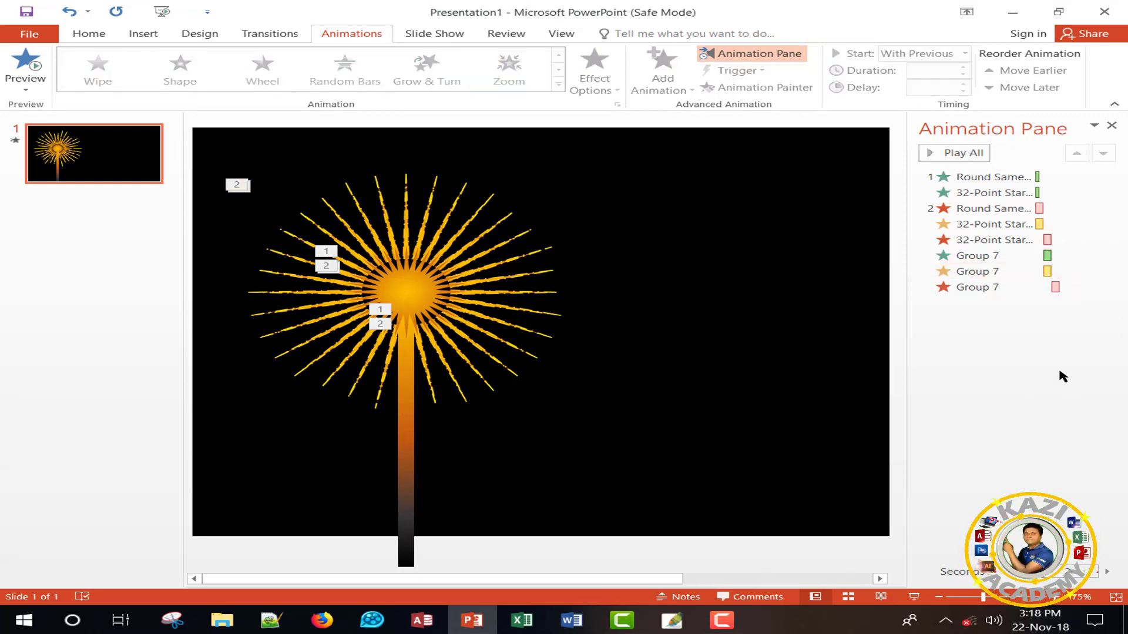
# Move Group 7's Zoom entrance up to fourth place, preview, and close the Animation Pane.
pyautogui.click(914, 596)
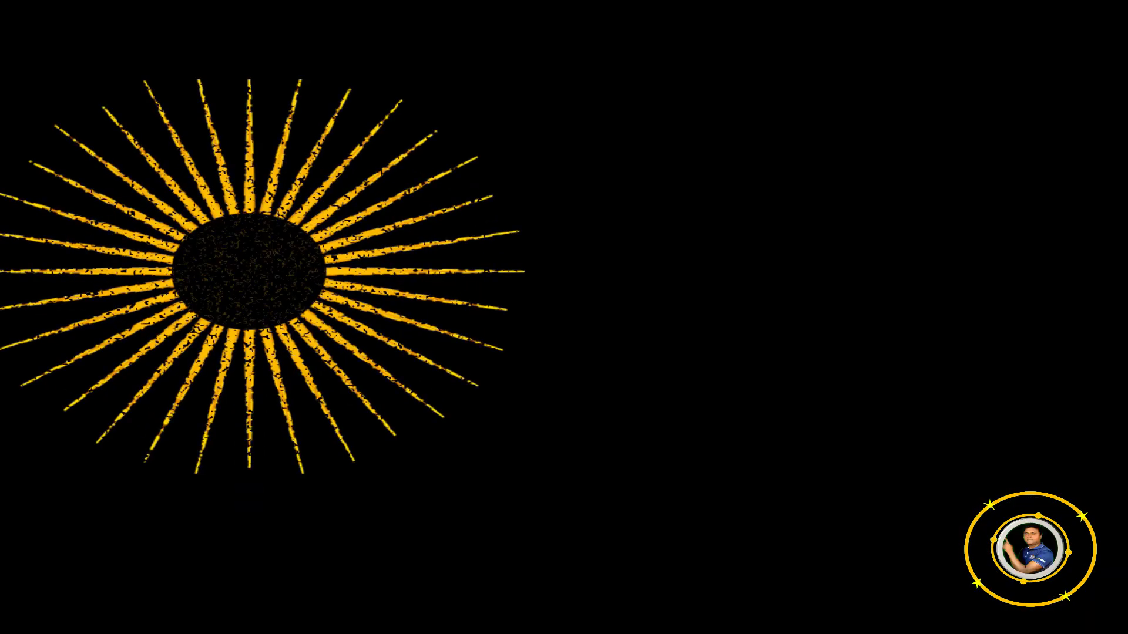
pyautogui.click(1060, 380)
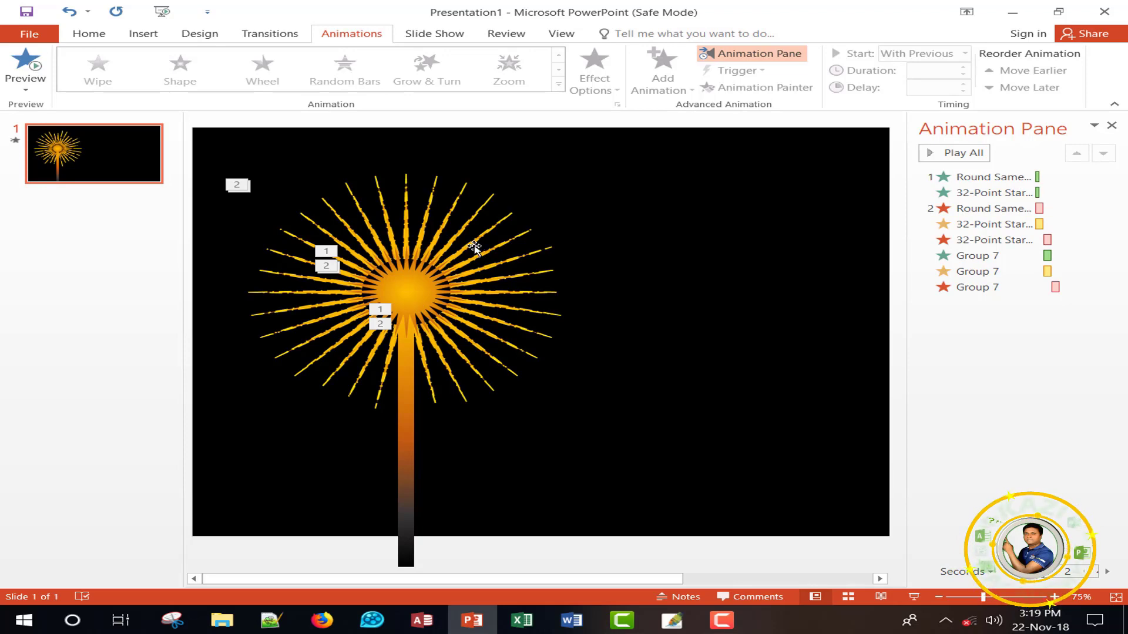
pyautogui.click(1097, 237)
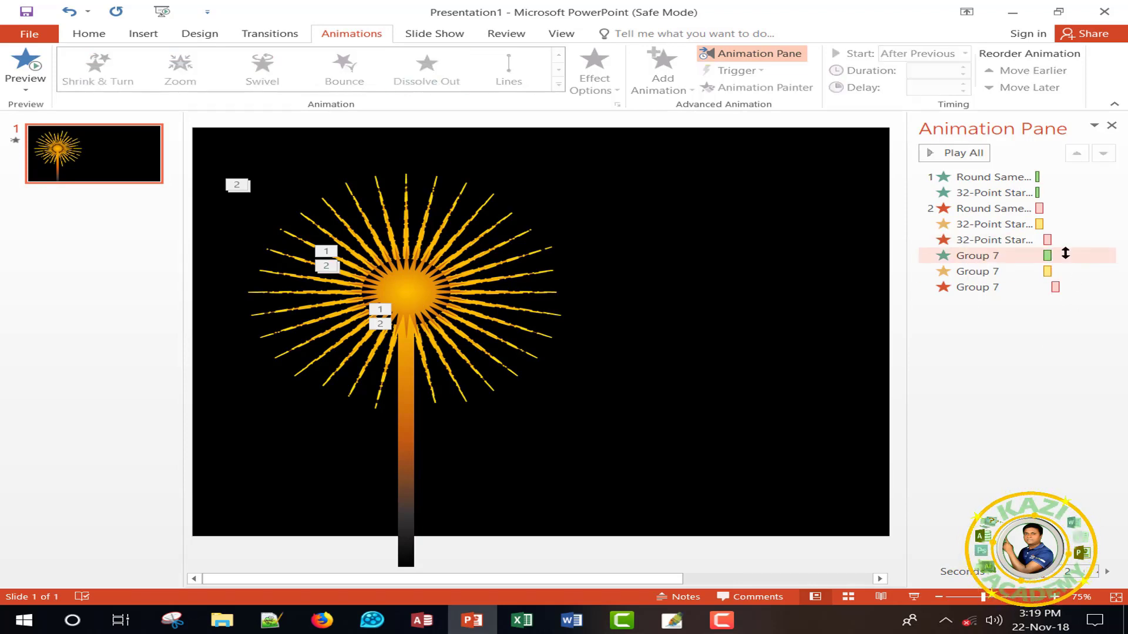
pyautogui.click(970, 256)
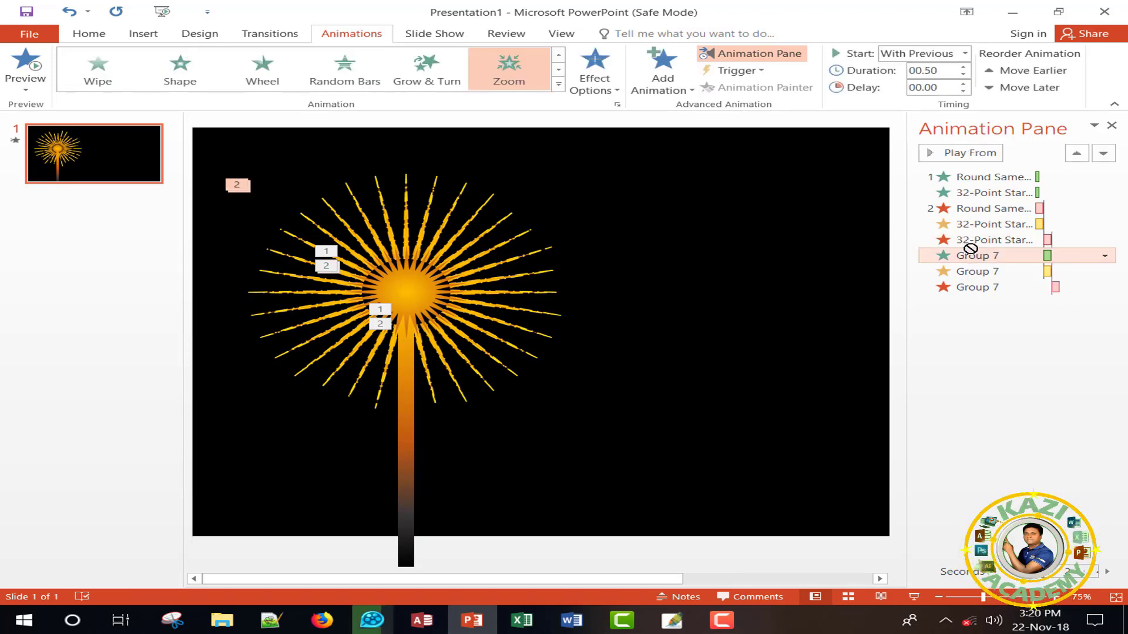
pyautogui.moveTo(977, 228); pyautogui.dragTo(972, 222)
pyautogui.click(995, 433)
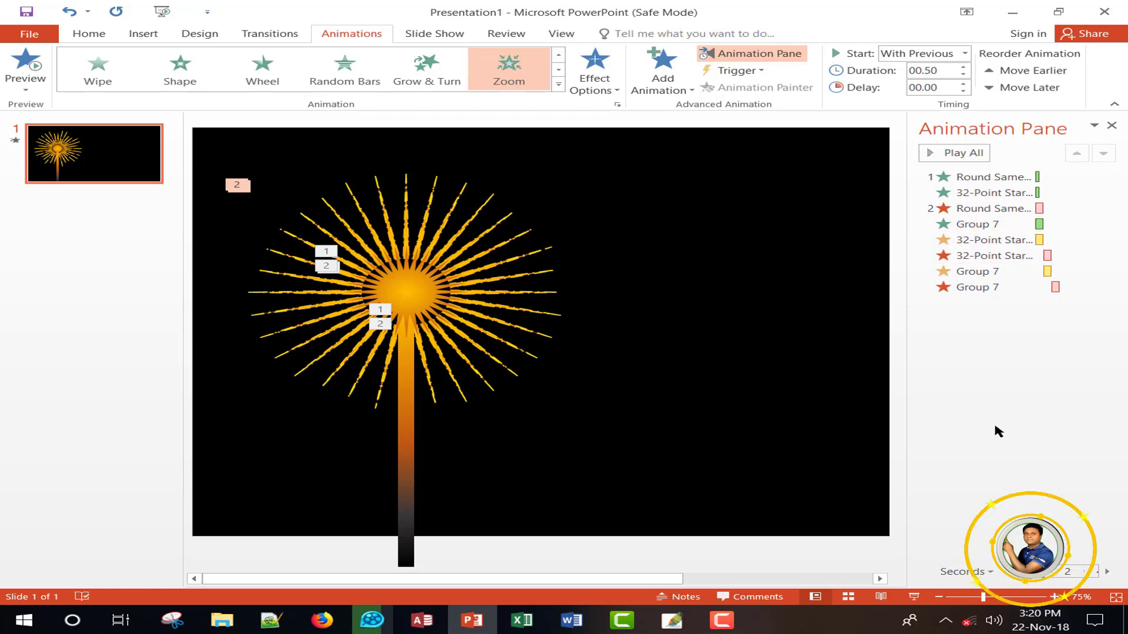
pyautogui.click(949, 154)
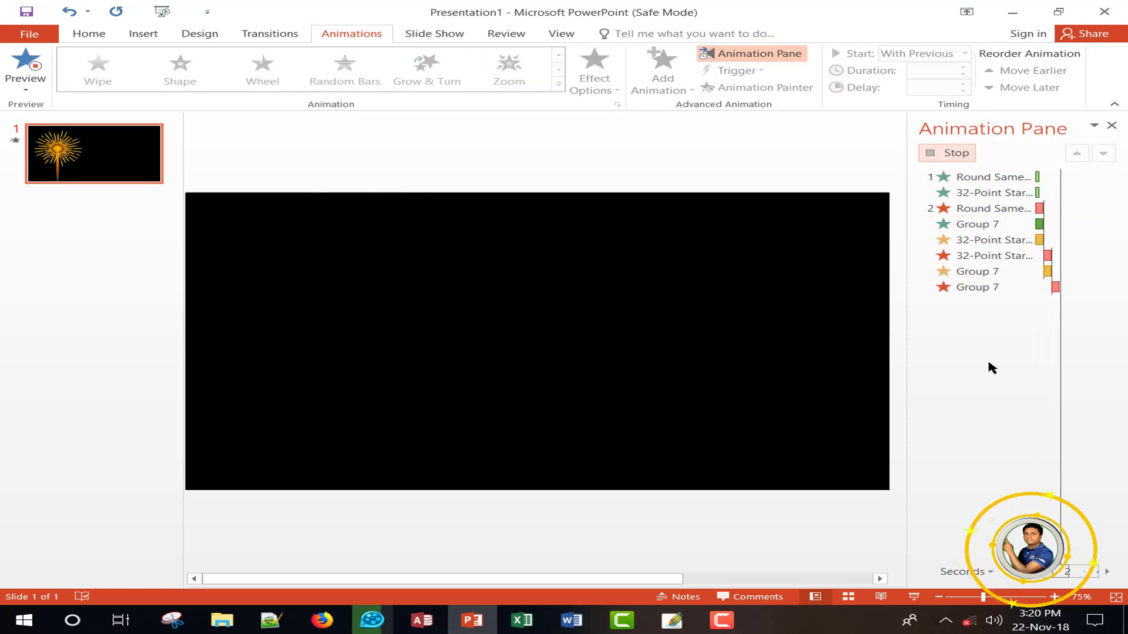
pyautogui.click(950, 153)
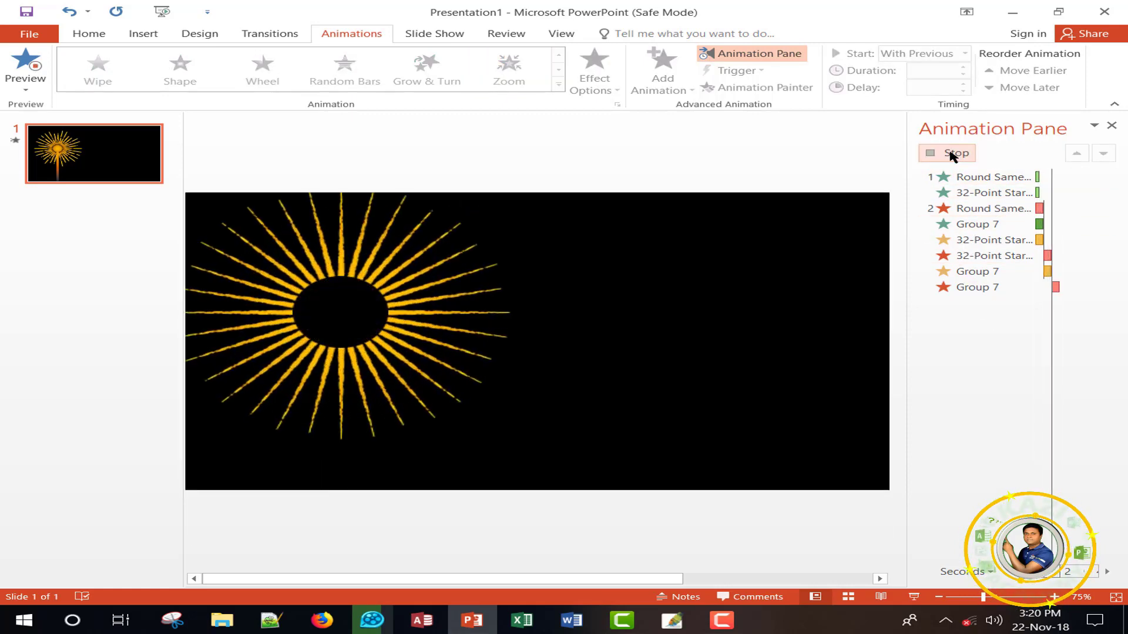
pyautogui.click(1112, 125)
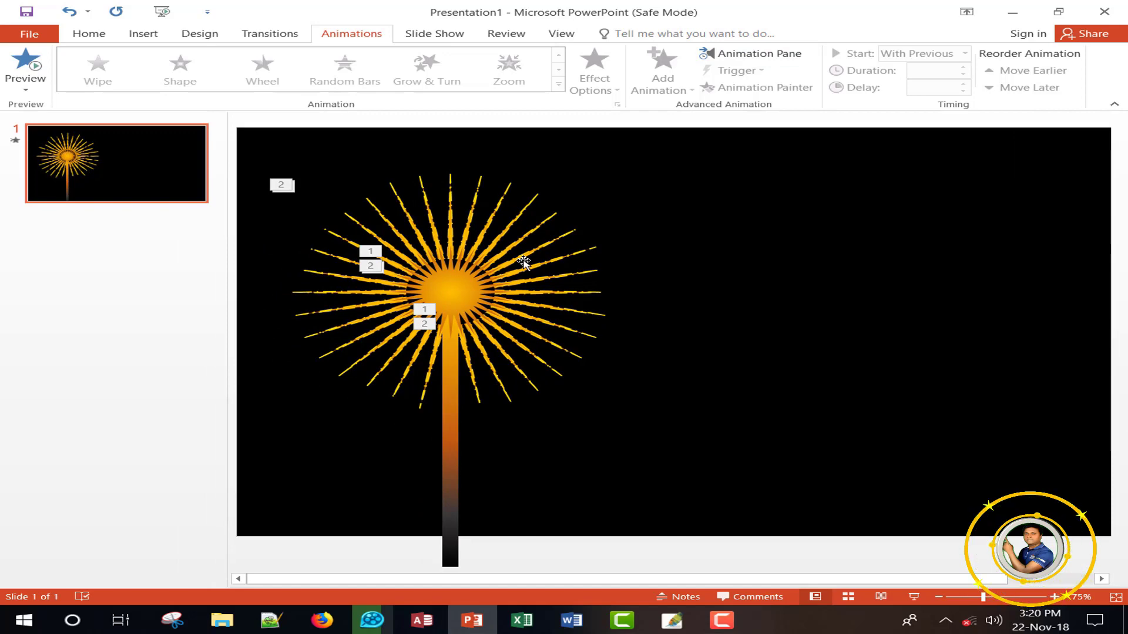
# Duplicate the sparkler twice, placing copies to the right and upper right.
pyautogui.hotkey('ctrl', 'a')
pyautogui.moveTo(541, 266)
pyautogui.mouseDown()
pyautogui.moveTo(823, 310)
pyautogui.moveTo(821, 336)
pyautogui.mouseUp()
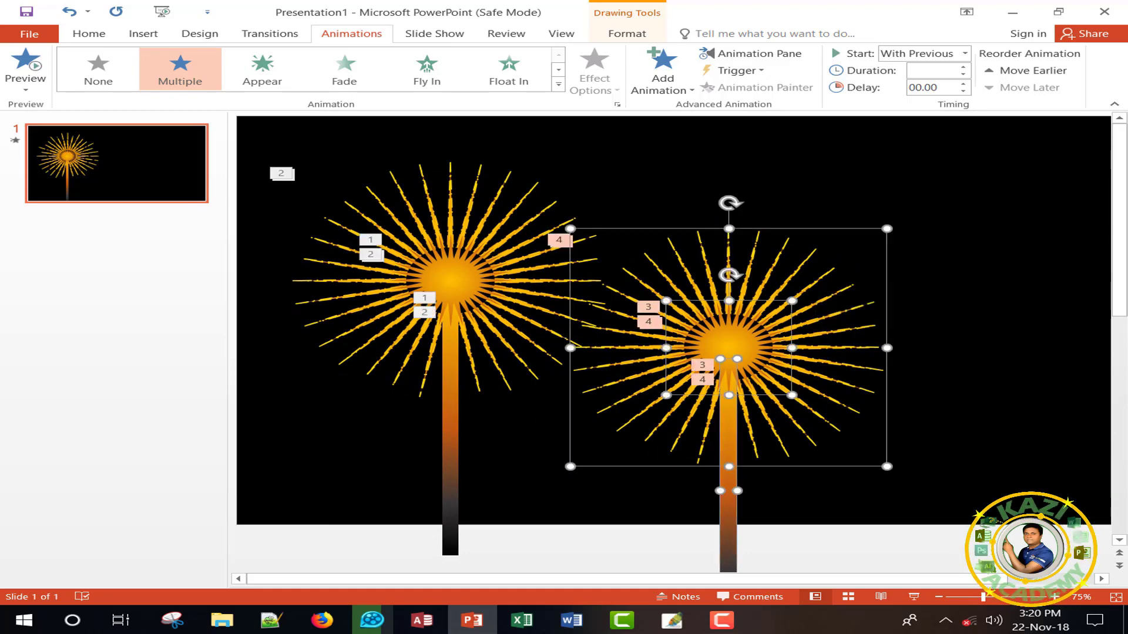
pyautogui.moveTo(746, 345); pyautogui.dragTo(992, 249)
pyautogui.press('Escape')
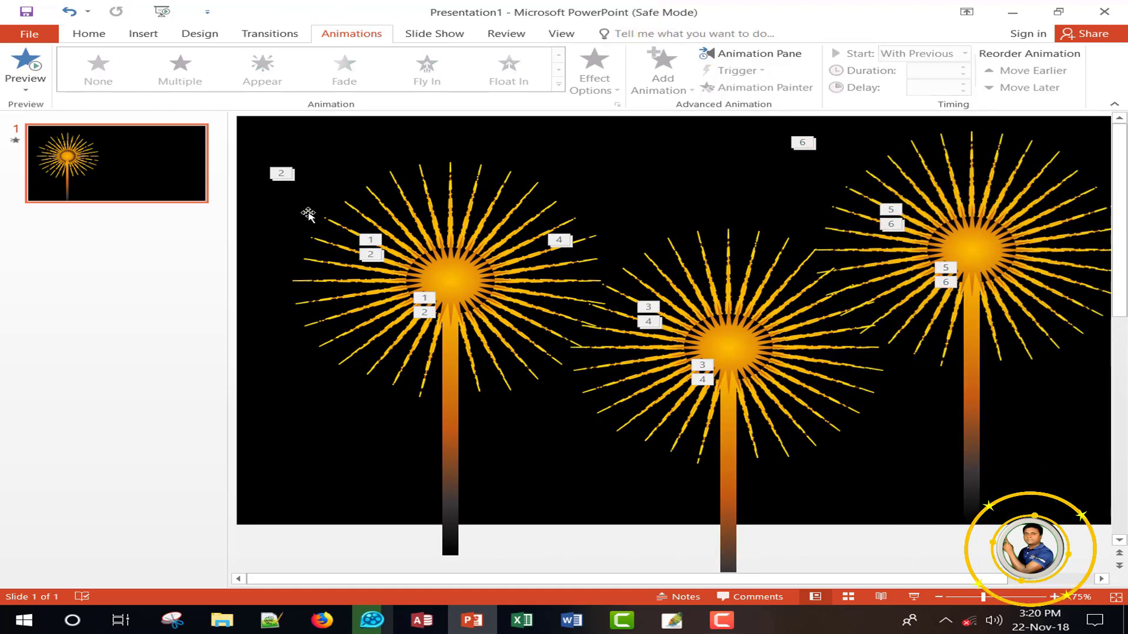
# Shift the left, middle and right sparklers leftward to space them evenly.
pyautogui.moveTo(550, 555); pyautogui.dragTo(264, 145)
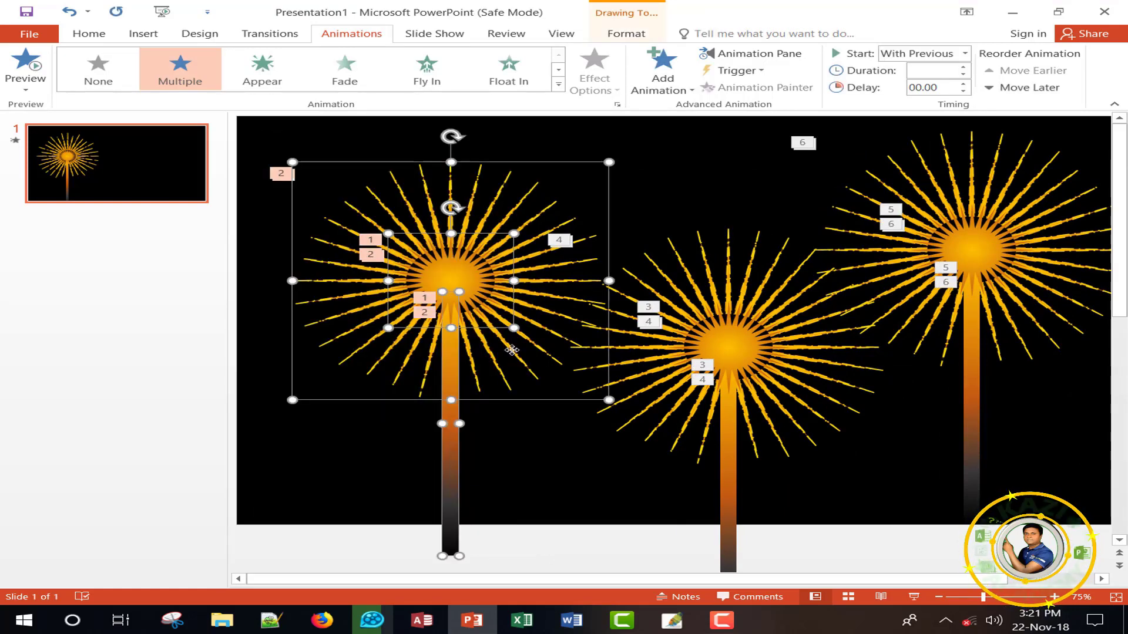
pyautogui.moveTo(515, 354); pyautogui.dragTo(485, 354)
pyautogui.click(580, 564)
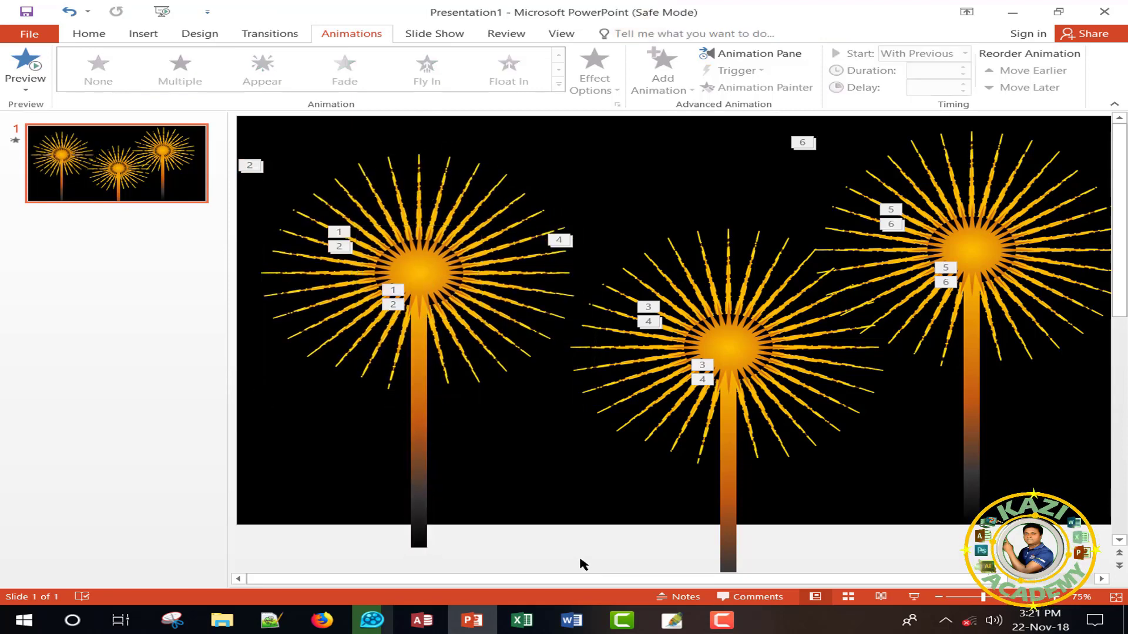
pyautogui.click(705, 308)
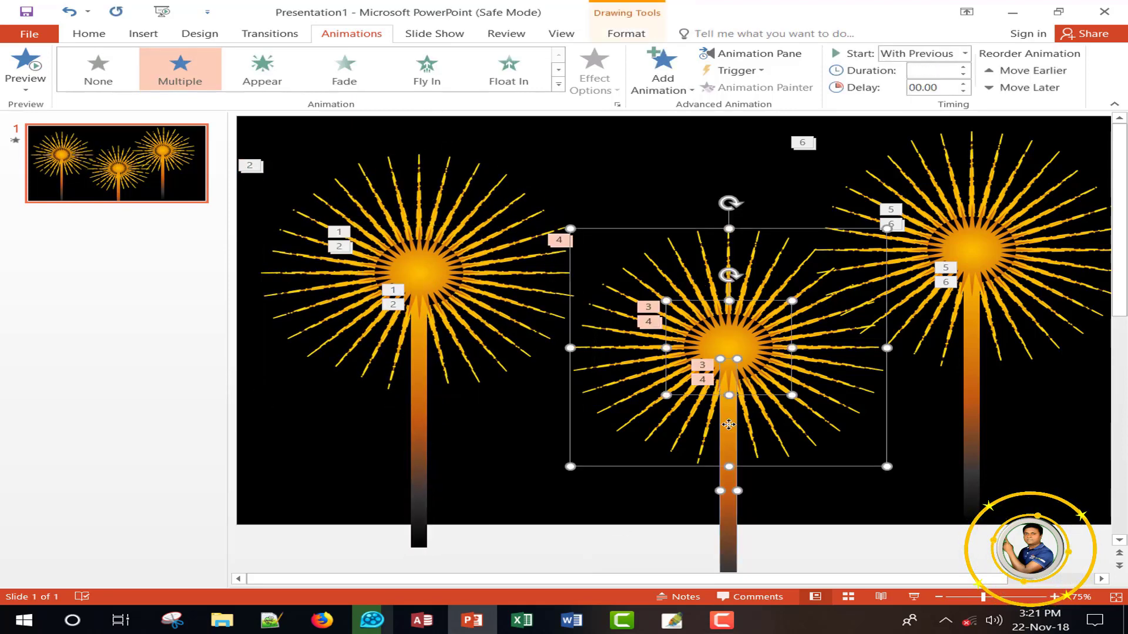
pyautogui.moveTo(728, 424); pyautogui.dragTo(696, 424)
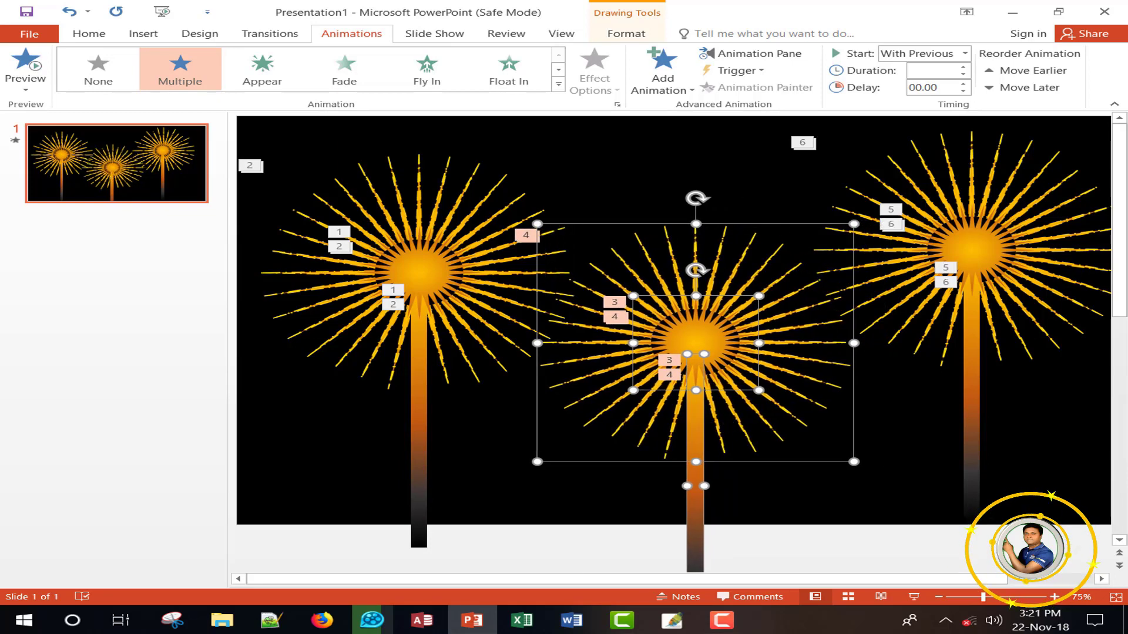
pyautogui.click(976, 419)
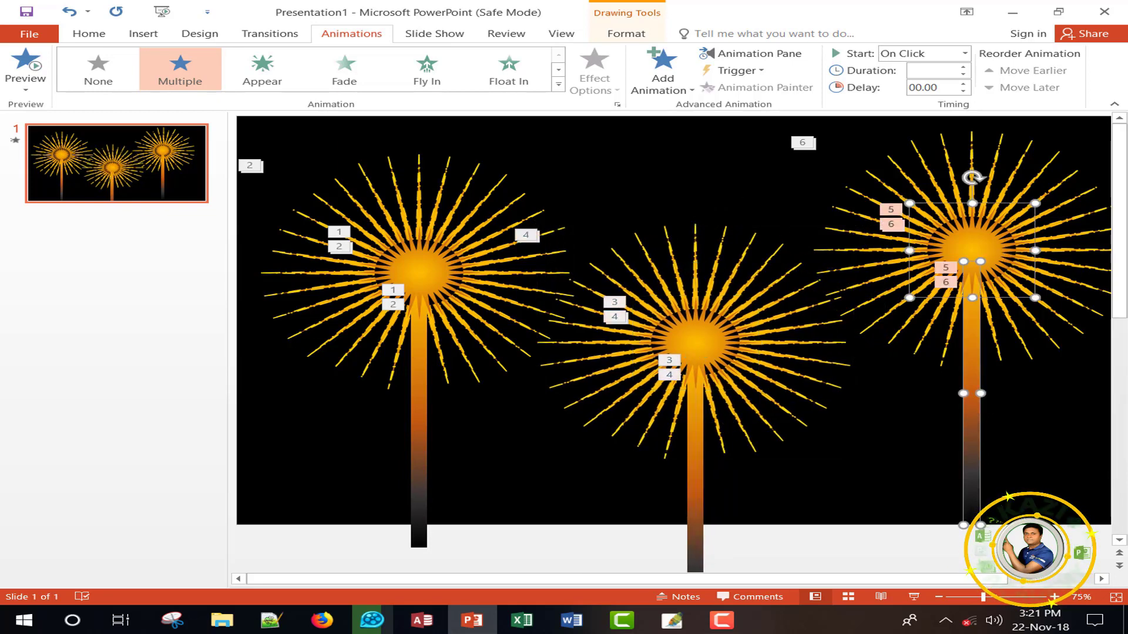
pyautogui.moveTo(1040, 183); pyautogui.dragTo(1017, 184)
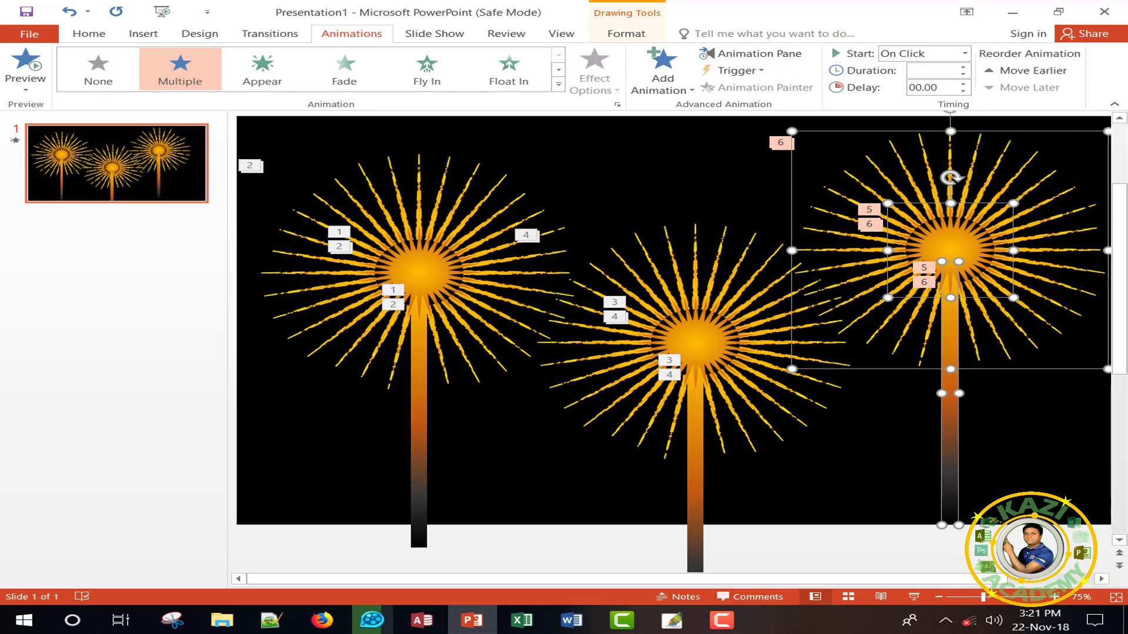
pyautogui.press('Escape')
# Open the Insert Pictures file browser and go to the Video (E:) drive.
pyautogui.click(139, 36)
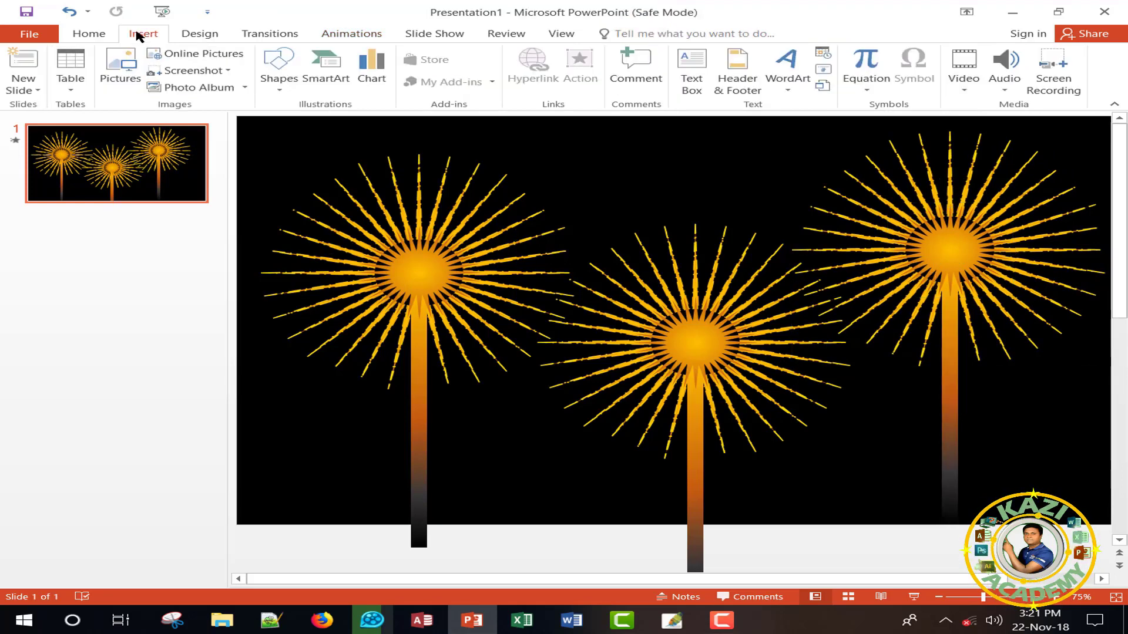
pyautogui.click(120, 64)
pyautogui.scroll(-2, 107, 242)
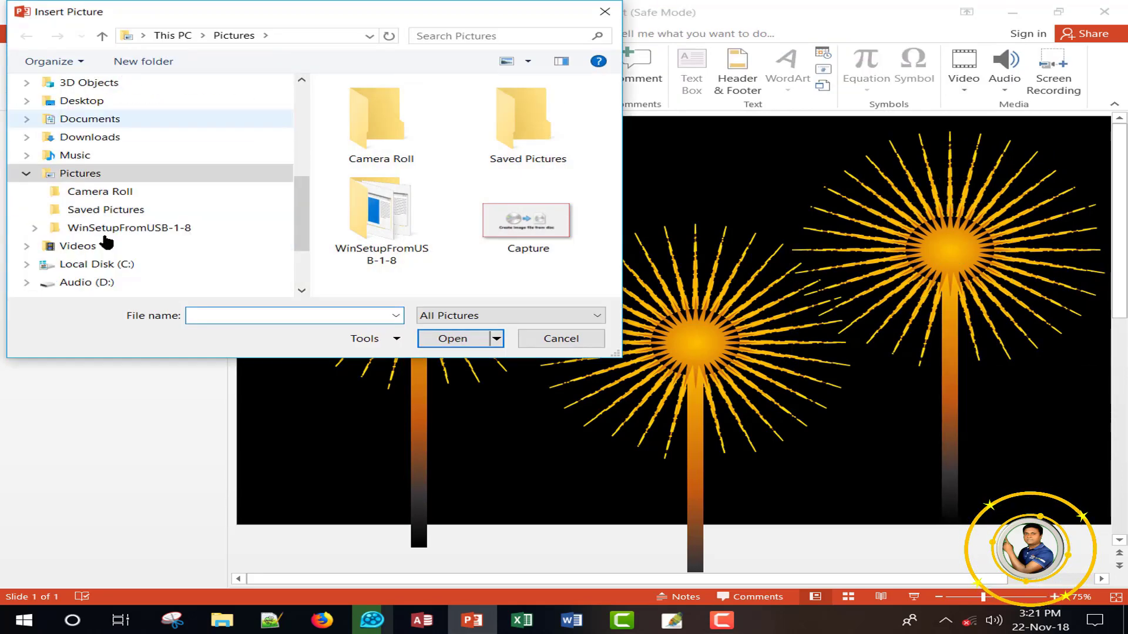
pyautogui.scroll(-2, 109, 243)
pyautogui.click(97, 209)
# Open the YOUTUBE VIDEO > POWERPOINT ANIMATION 15 > Real Stic Animation folder.
pyautogui.scroll(-5, 517, 216)
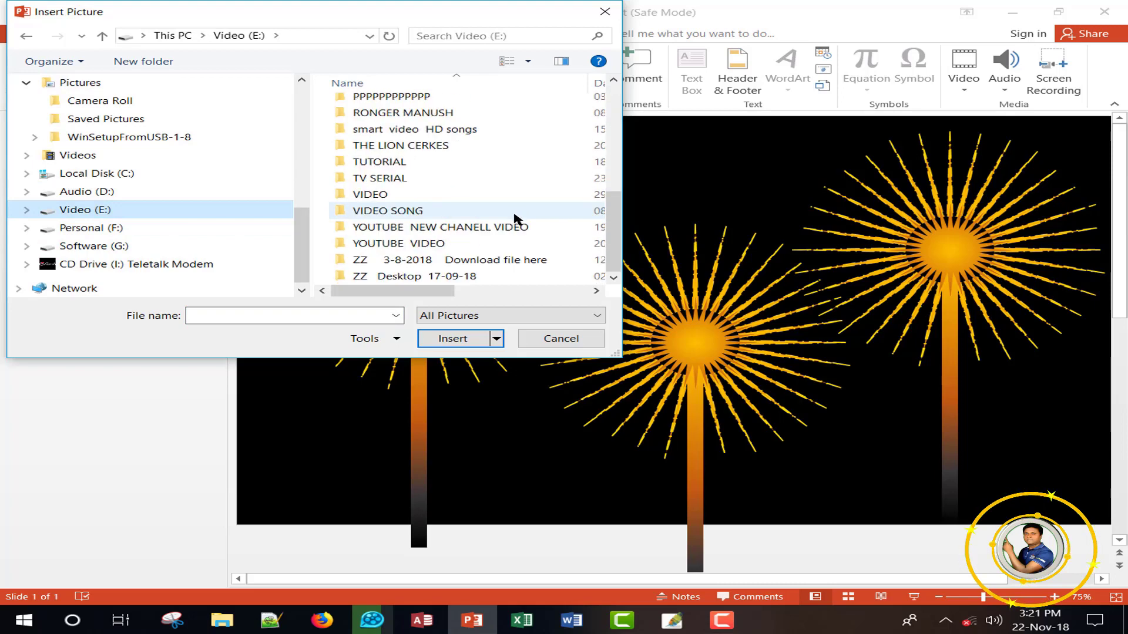
pyautogui.doubleClick(397, 246)
pyautogui.scroll(-2, 520, 226)
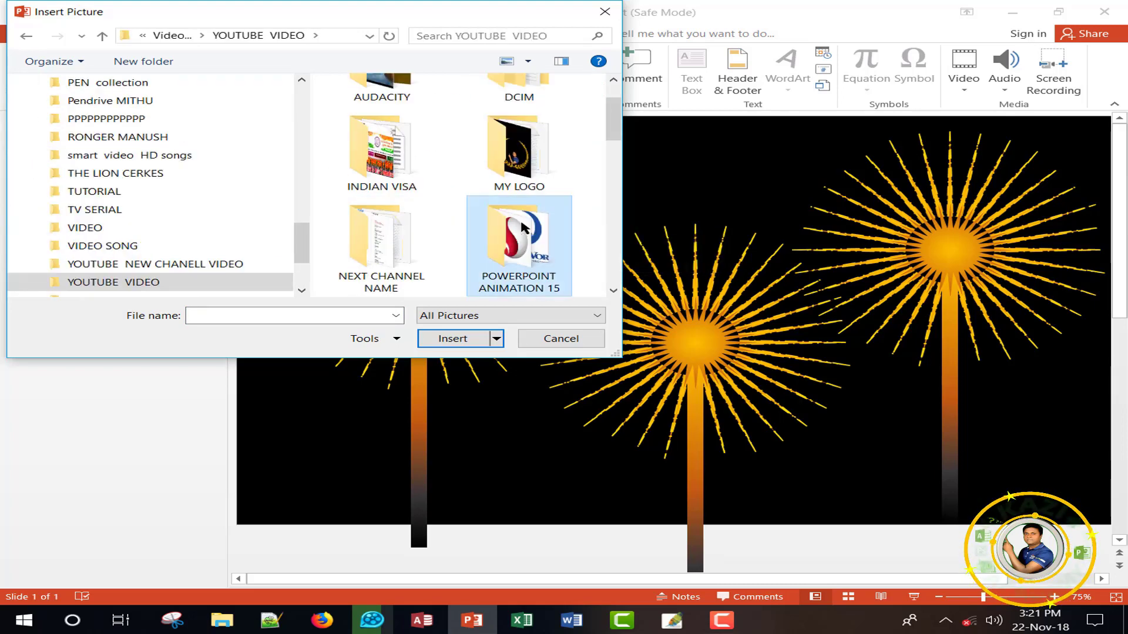
pyautogui.doubleClick(520, 230)
pyautogui.scroll(-1, 524, 226)
pyautogui.scroll(-1, 524, 226)
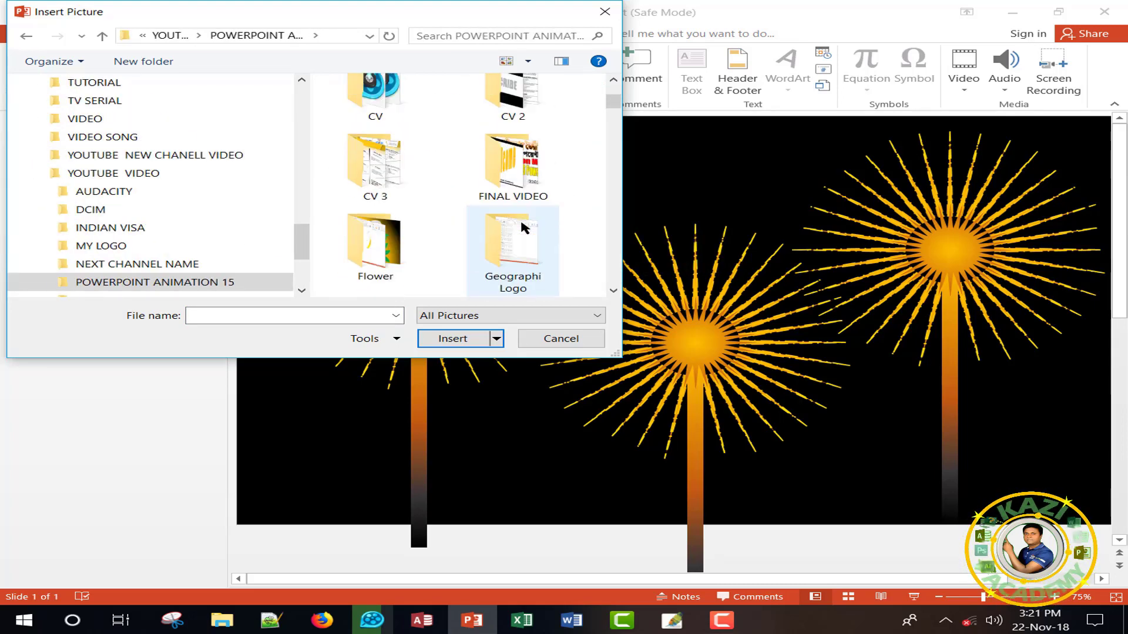
pyautogui.scroll(-1, 524, 226)
pyautogui.scroll(-2, 524, 226)
pyautogui.scroll(-1, 525, 226)
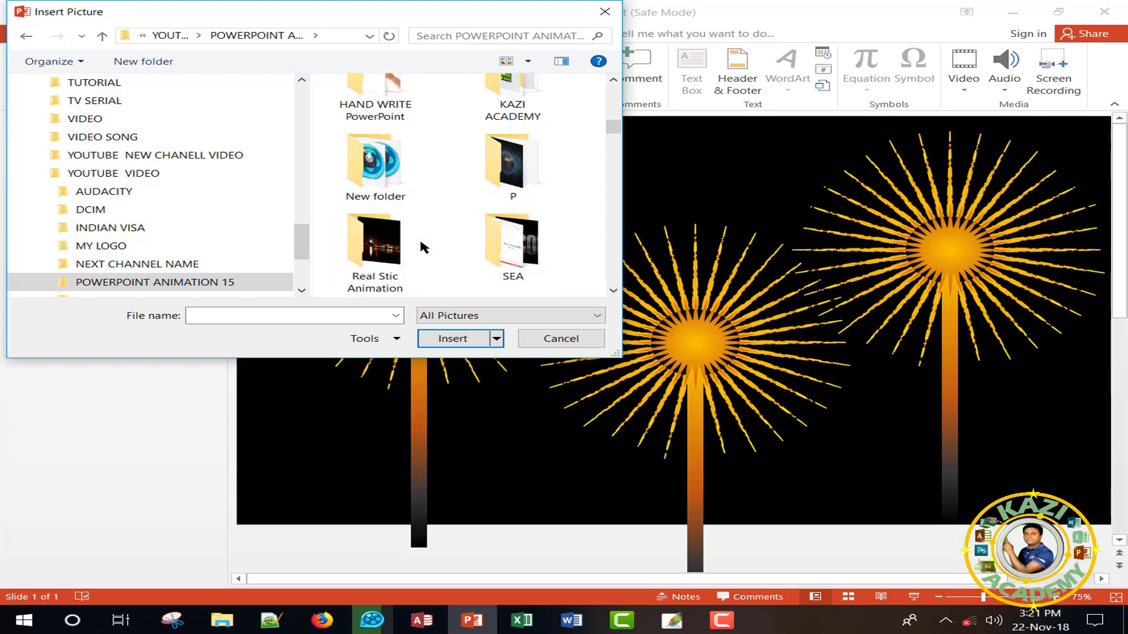
pyautogui.doubleClick(376, 246)
# Insert the night city photo and enlarge it from its lower-right and upper-left corners.
pyautogui.click(447, 339)
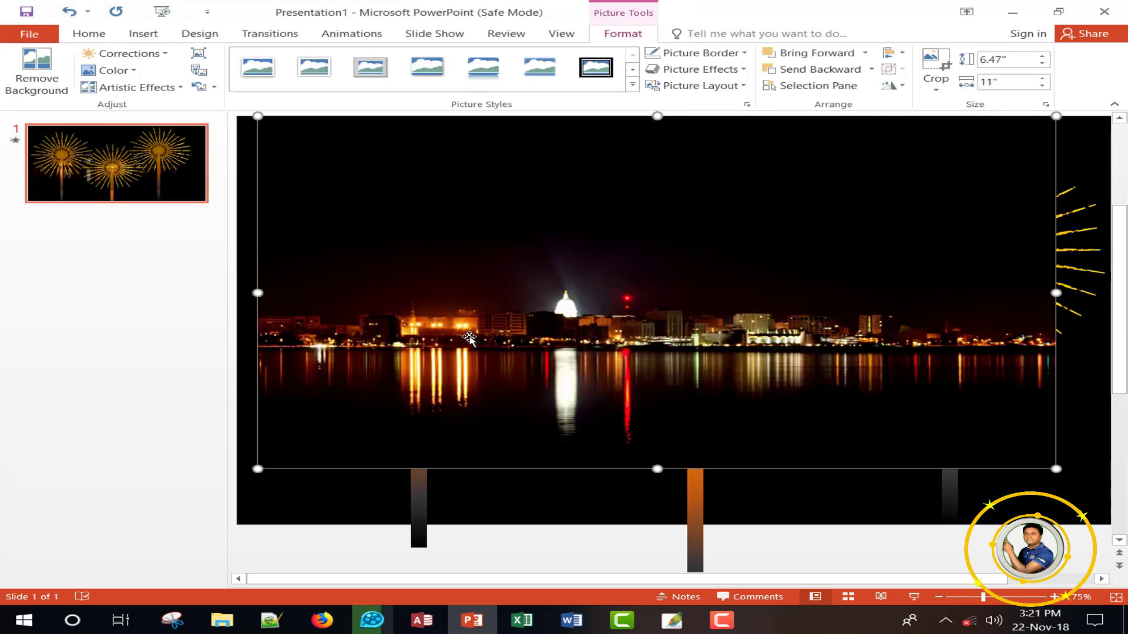
pyautogui.keyDown('ctrl'); pyautogui.scroll(-2, 670, 347); pyautogui.keyUp('ctrl')
pyautogui.keyDown('ctrl'); pyautogui.scroll(-2, 670, 347); pyautogui.keyUp('ctrl')
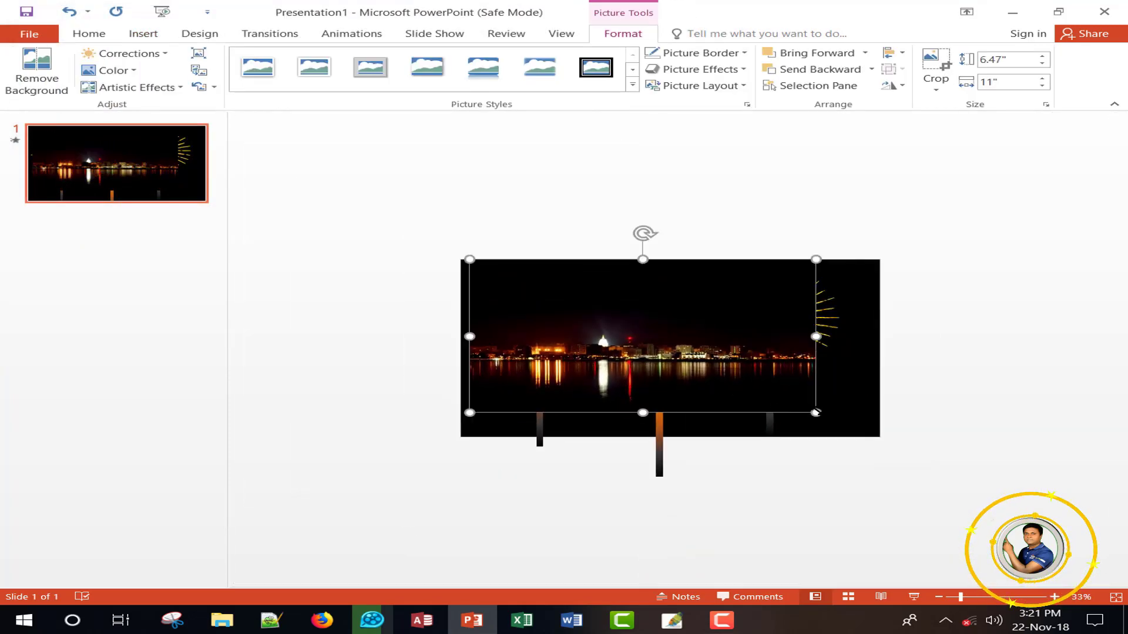
pyautogui.moveTo(816, 412); pyautogui.dragTo(893, 447)
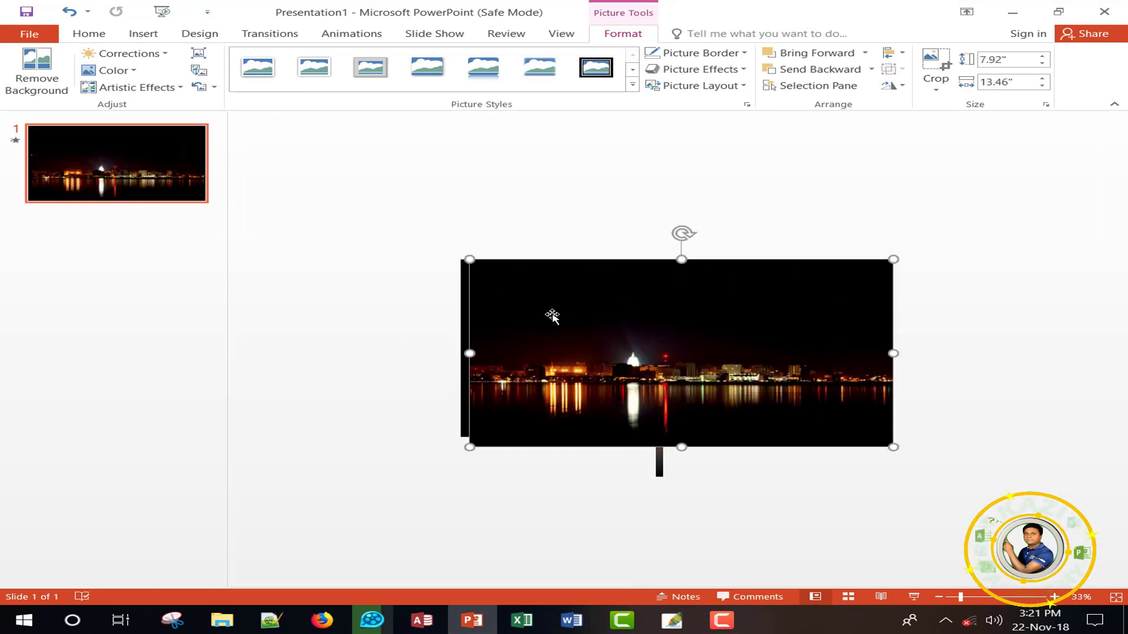
pyautogui.moveTo(469, 259); pyautogui.dragTo(457, 254)
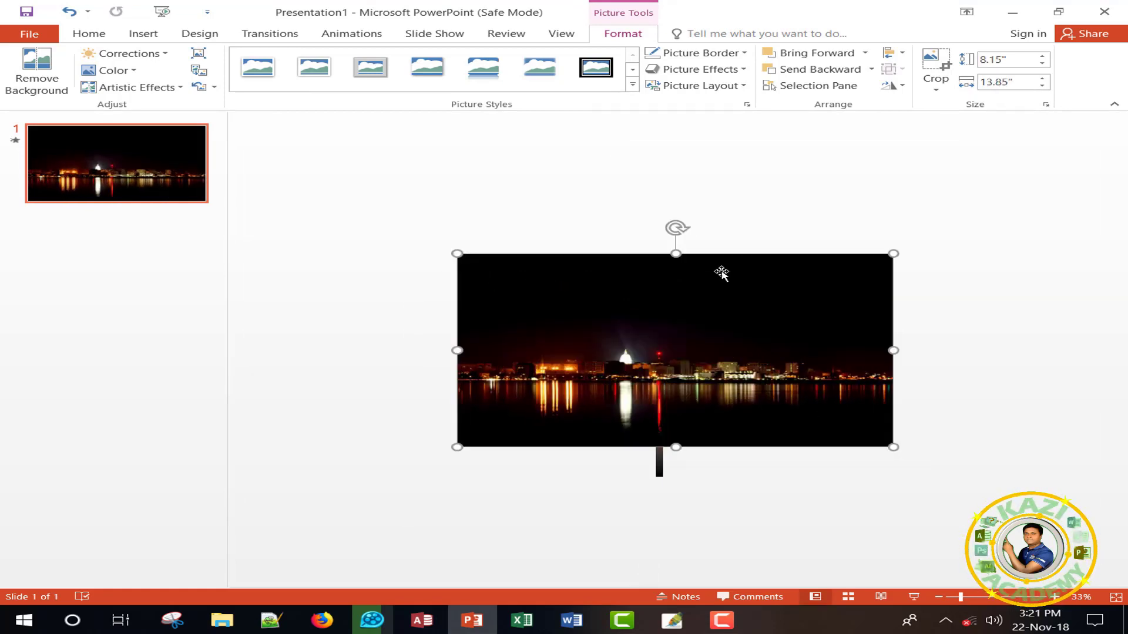
# Copy and paste a duplicate of the skyline photo, moving it to the upper right.
pyautogui.rightClick(575, 392)
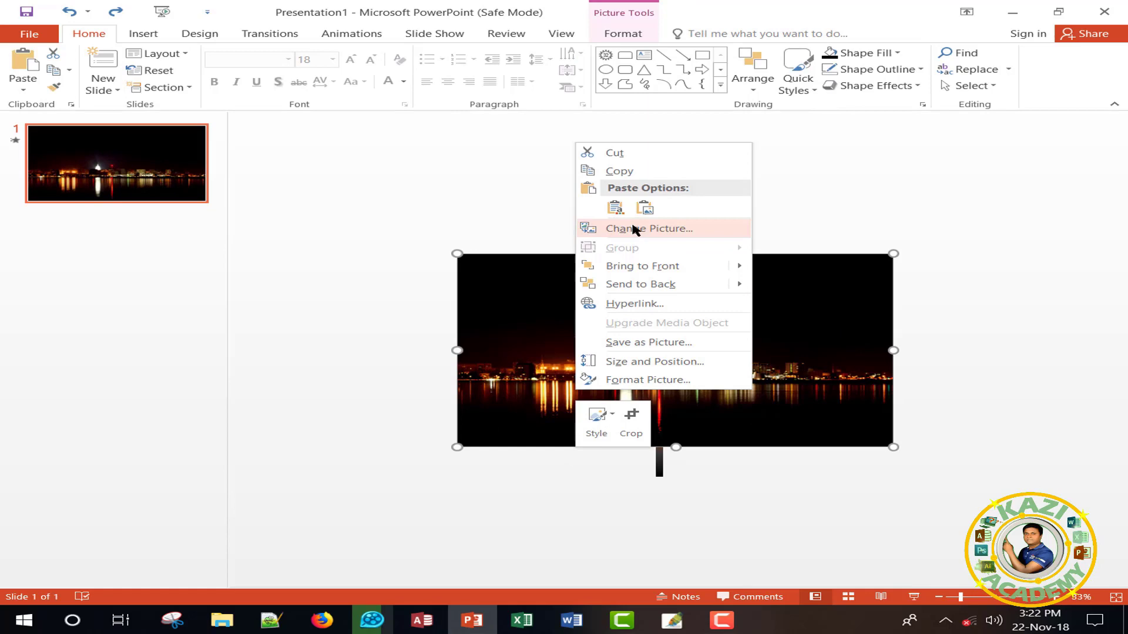
pyautogui.click(599, 176)
pyautogui.rightClick(848, 187)
pyautogui.click(886, 215)
pyautogui.moveTo(813, 320); pyautogui.dragTo(904, 215)
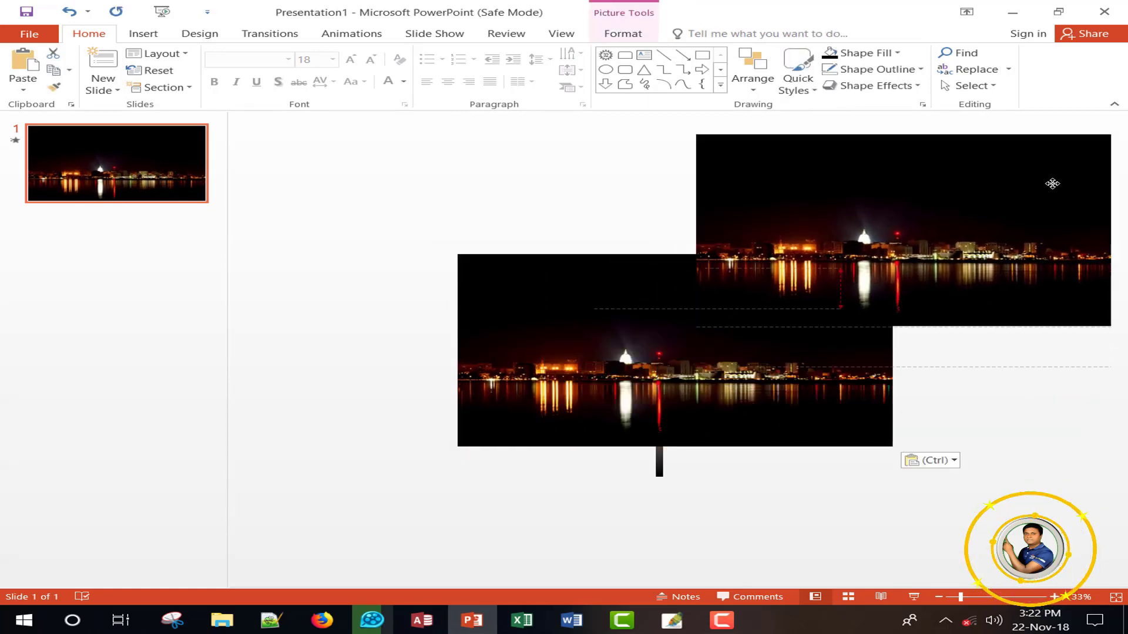
pyautogui.click(730, 377)
# Send the original photo to back and drag the duplicate exactly over it.
pyautogui.click(608, 337)
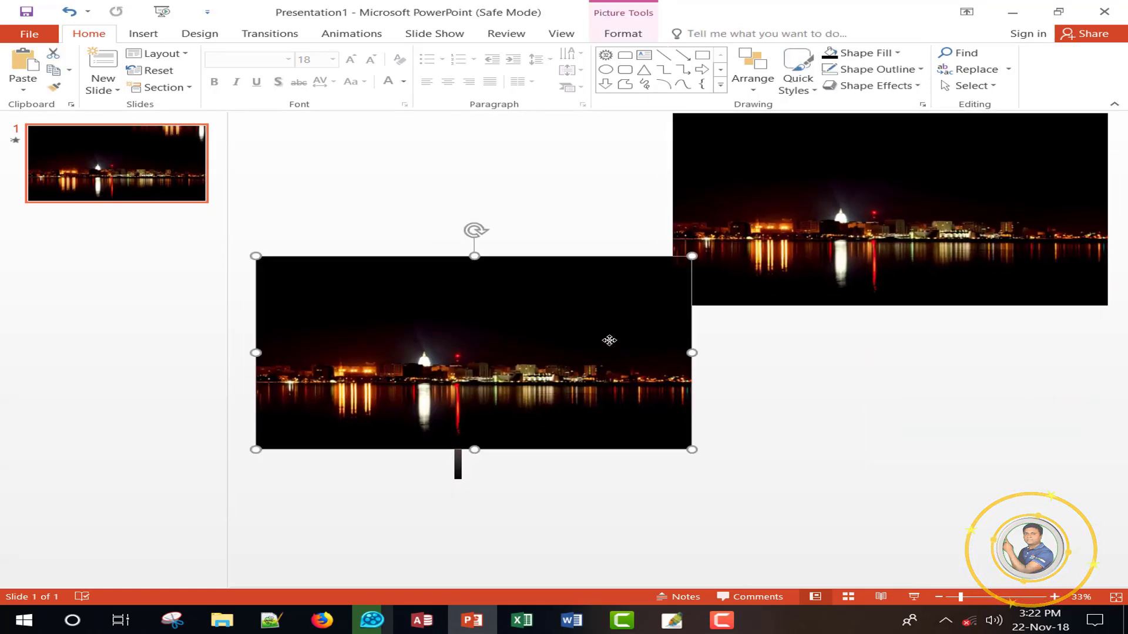
pyautogui.rightClick(609, 340)
pyautogui.click(769, 483)
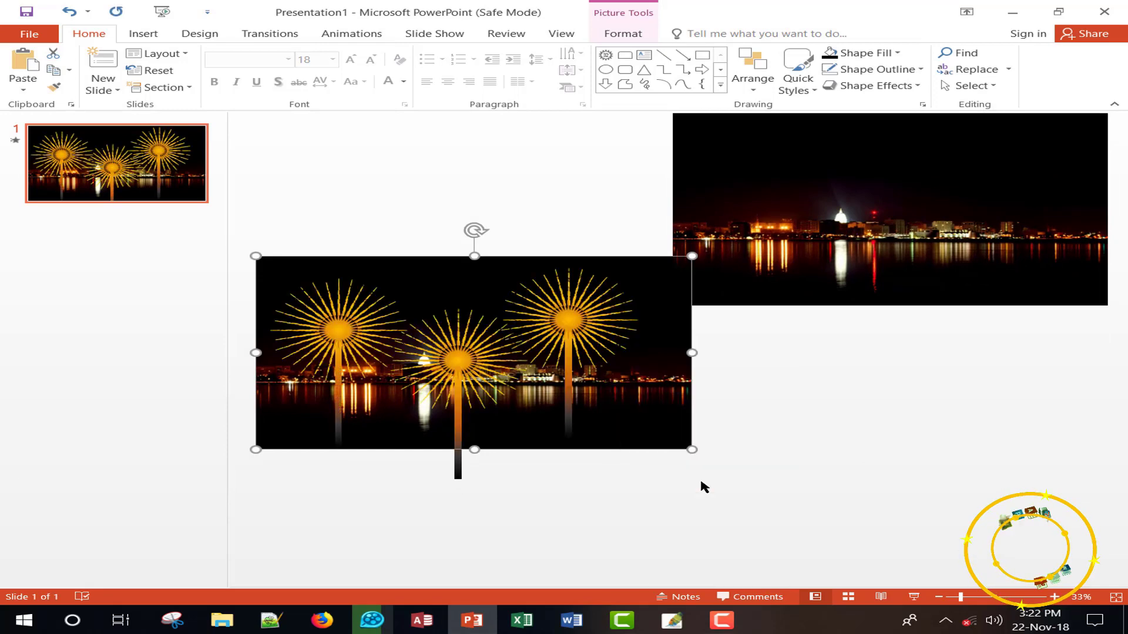
pyautogui.moveTo(962, 197)
pyautogui.mouseDown()
pyautogui.moveTo(571, 337)
pyautogui.moveTo(833, 304)
pyautogui.mouseUp()
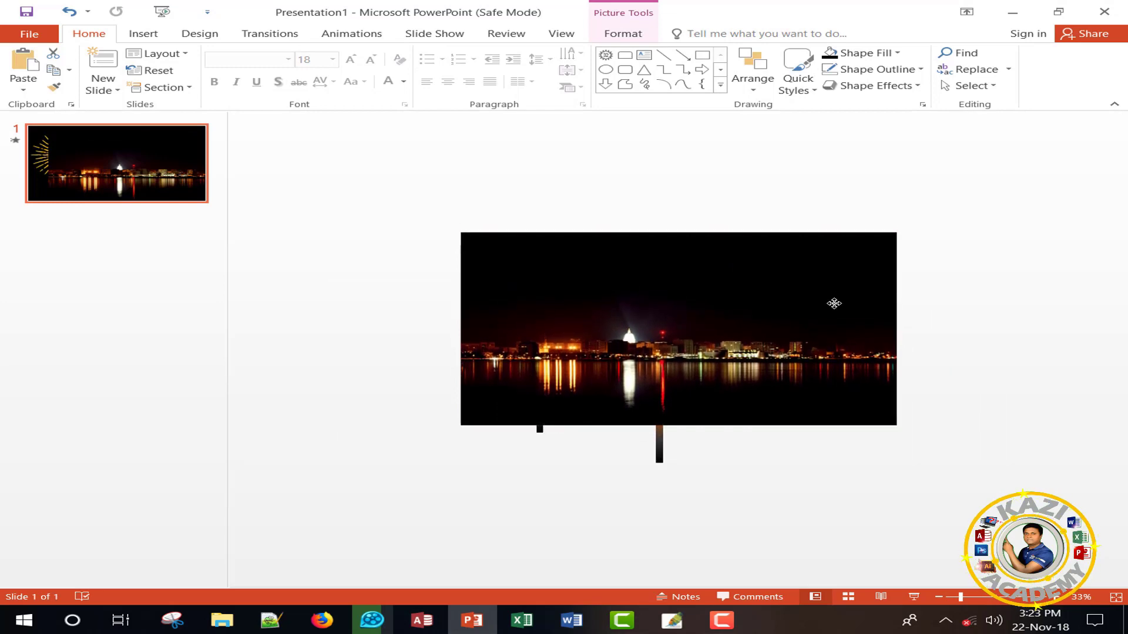
# Crop the top photo copy from above, down to its water reflection.
pyautogui.click(1057, 423)
pyautogui.scroll(2, 633, 189)
pyautogui.click(696, 271)
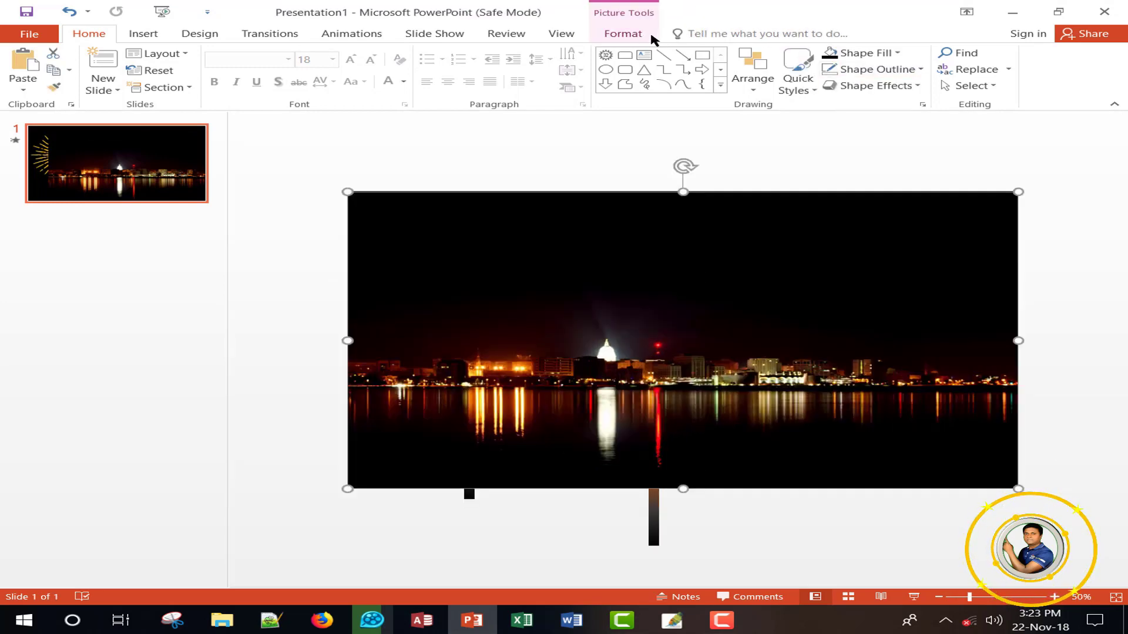
pyautogui.click(625, 34)
pyautogui.click(945, 66)
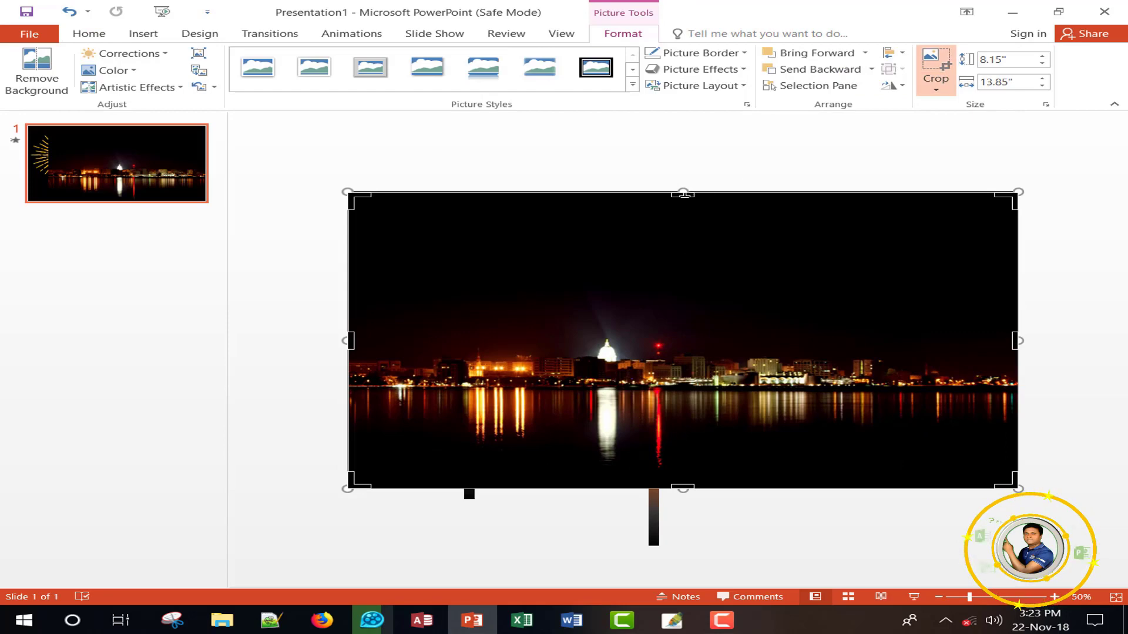
pyautogui.moveTo(685, 194); pyautogui.dragTo(684, 196)
pyautogui.moveTo(685, 233); pyautogui.dragTo(678, 436)
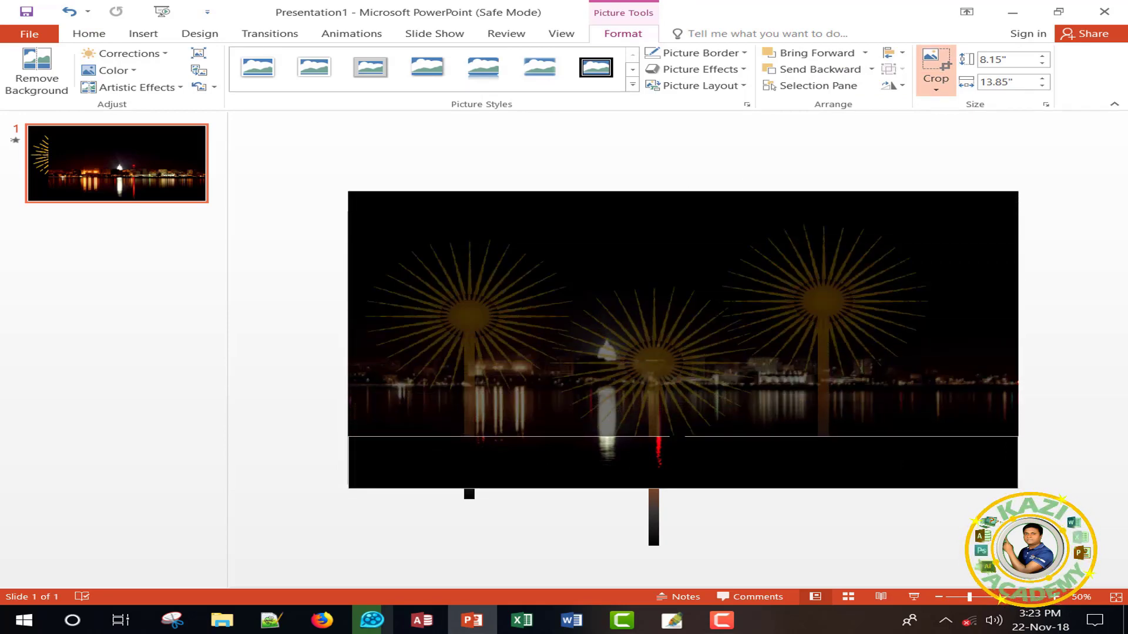
pyautogui.click(654, 414)
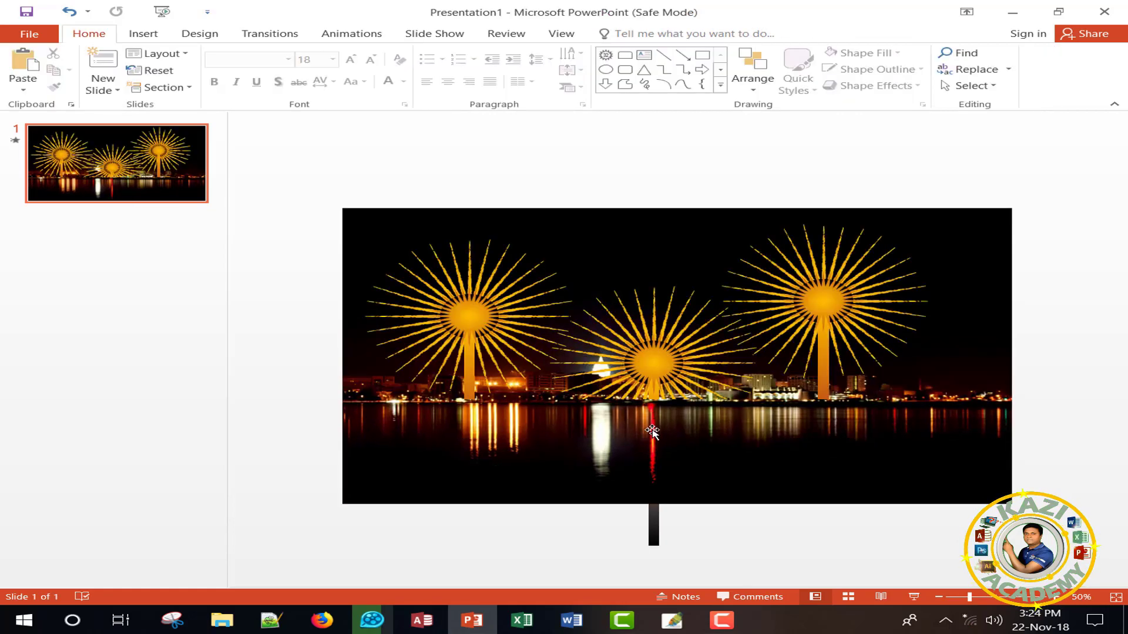
# Re-crop the reflection's top edge down to the waterline, leaving a 2.89-inch strip.
pyautogui.click(652, 431)
pyautogui.click(934, 70)
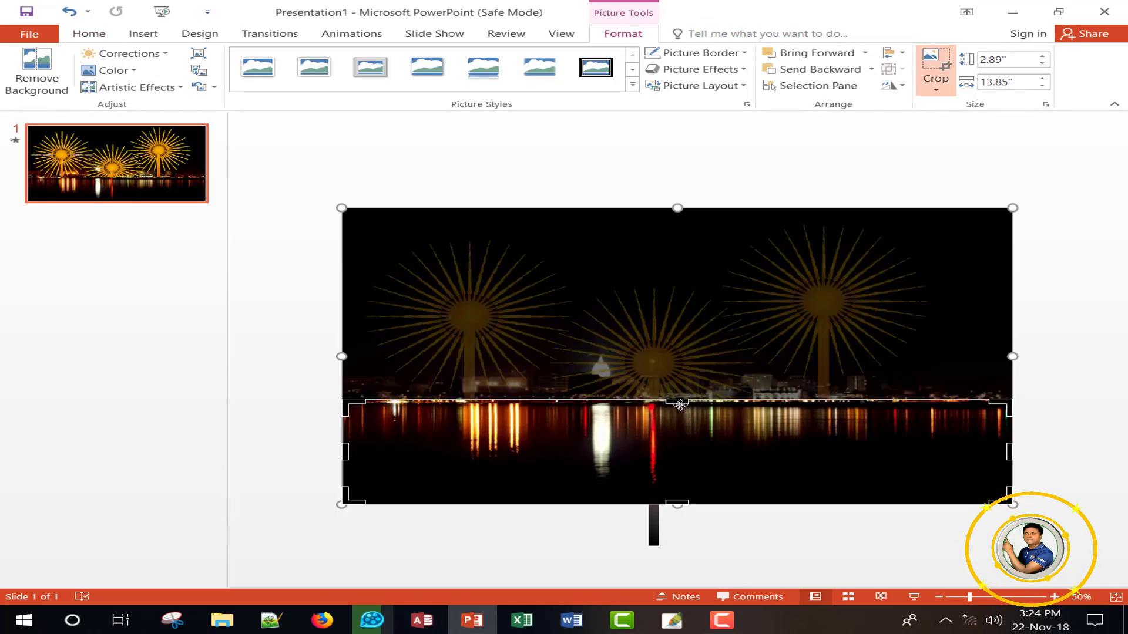
pyautogui.moveTo(677, 402); pyautogui.dragTo(679, 419)
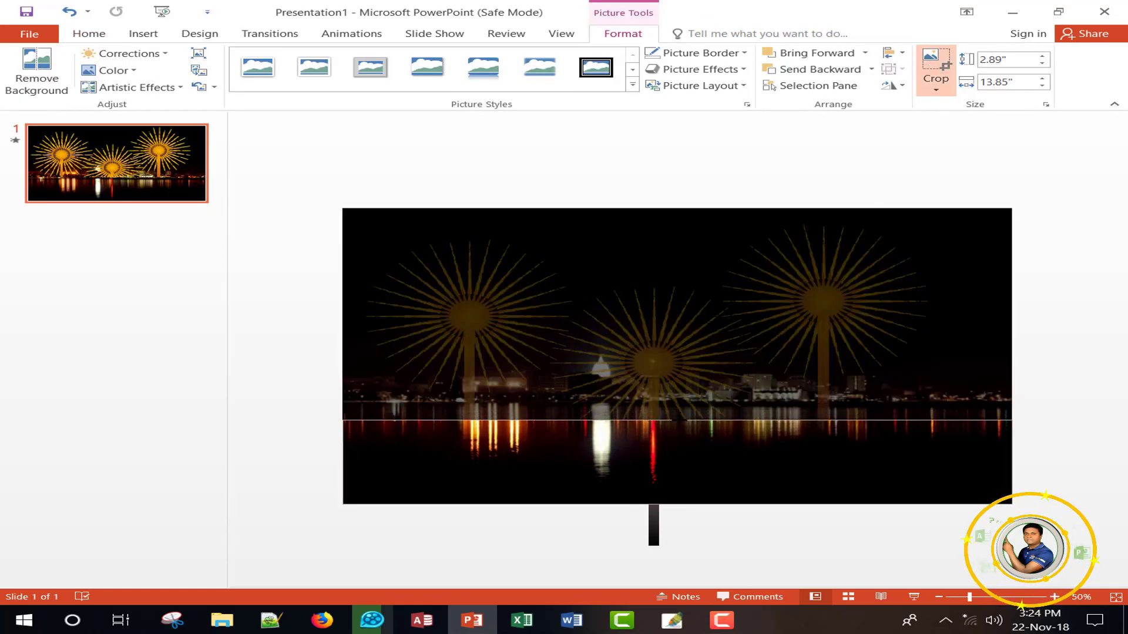
pyautogui.click(934, 69)
pyautogui.click(1044, 231)
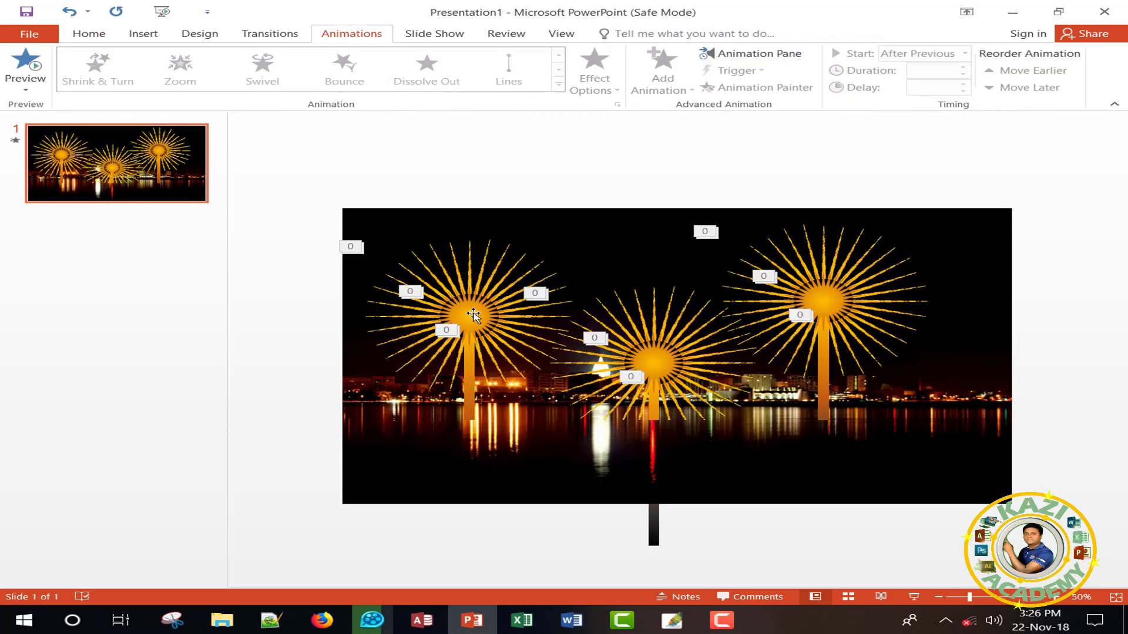
pyautogui.click(473, 315)
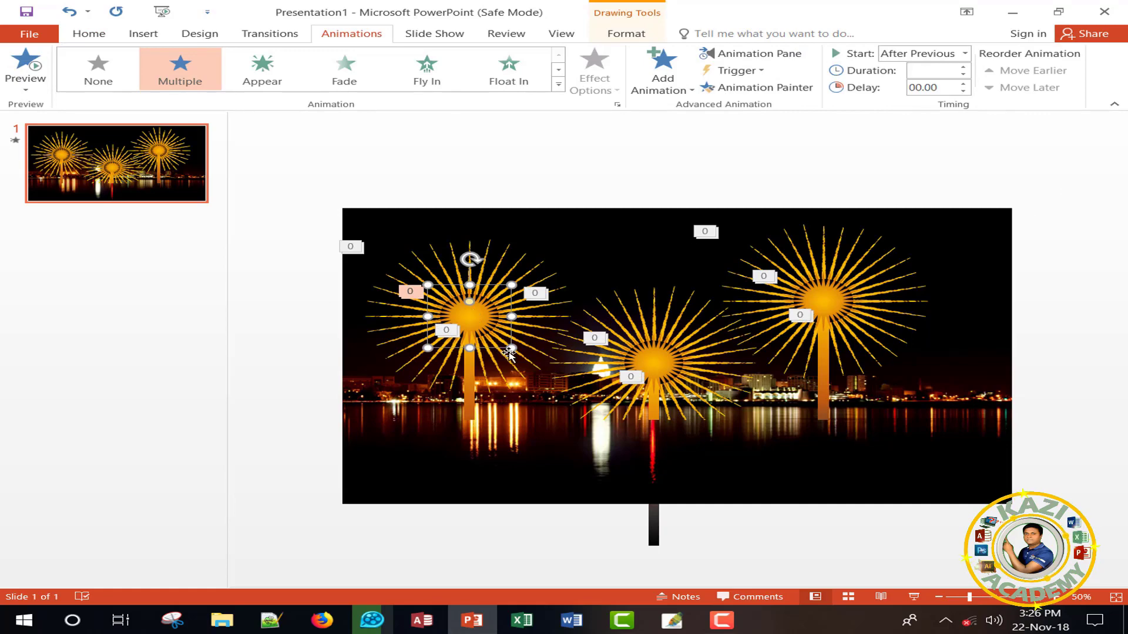
# Shrink the left sparkler's inner sunburst and centre it horizontally and vertically on the large burst.
pyautogui.keyDown('ctrl'); pyautogui.scroll(7, 509, 355); pyautogui.keyUp('ctrl')
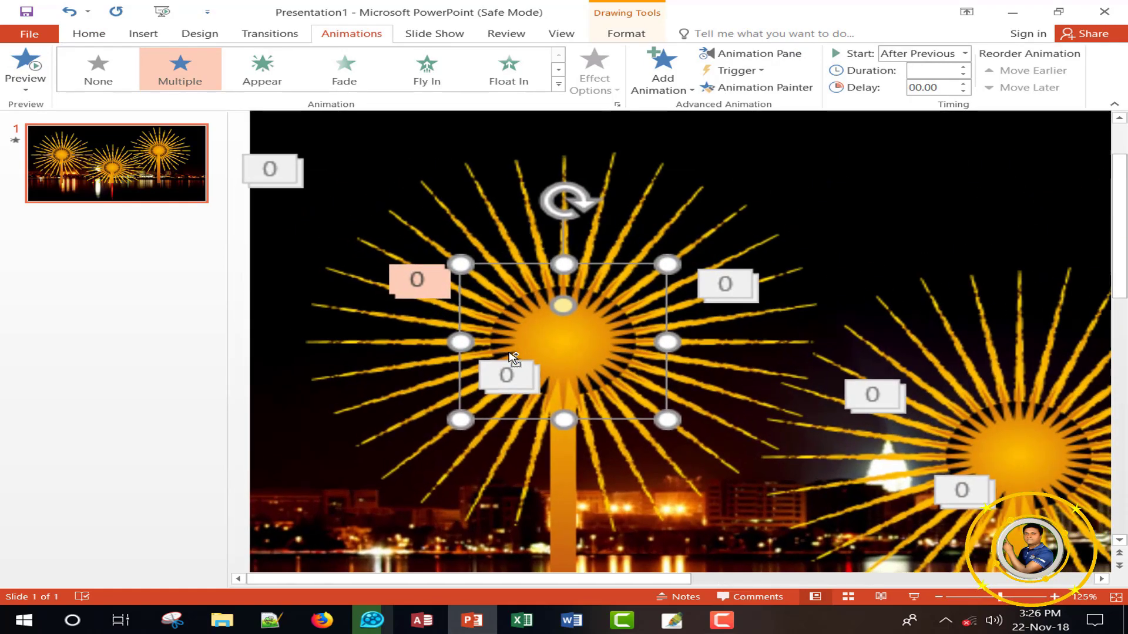
pyautogui.moveTo(663, 420); pyautogui.dragTo(584, 362)
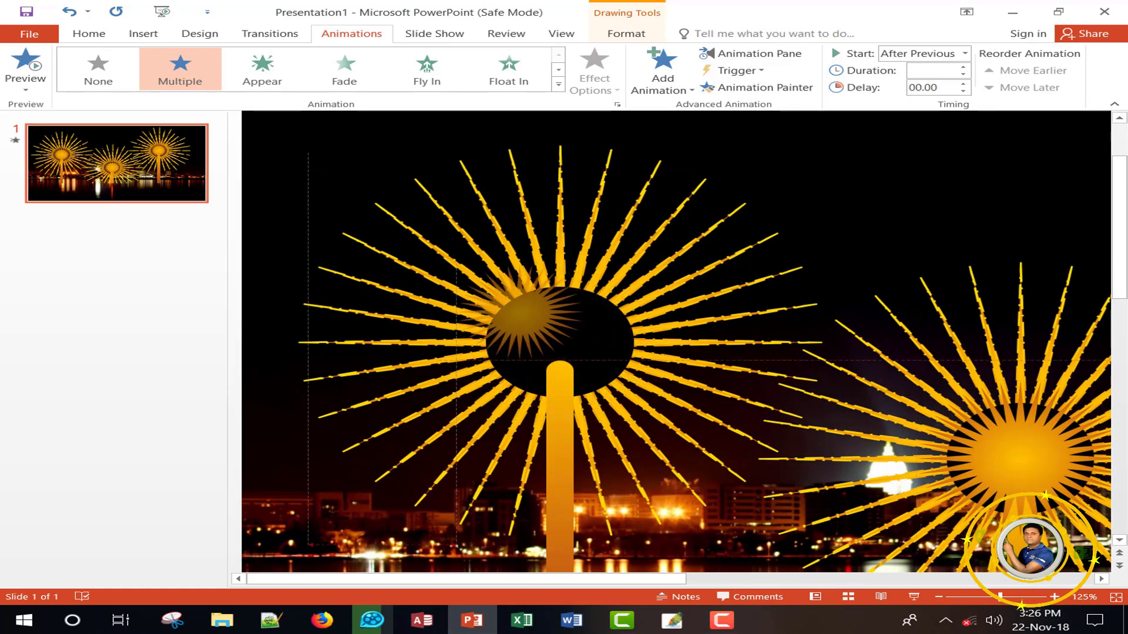
pyautogui.keyDown('shift'); pyautogui.click(628, 295); pyautogui.keyUp('shift')
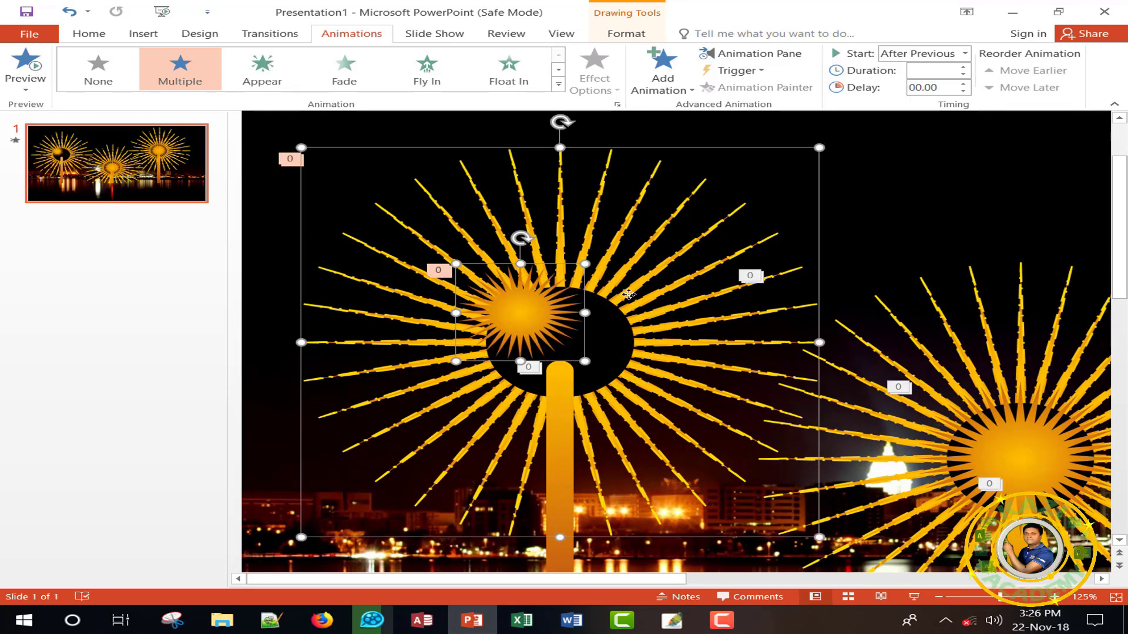
pyautogui.click(628, 34)
pyautogui.click(946, 53)
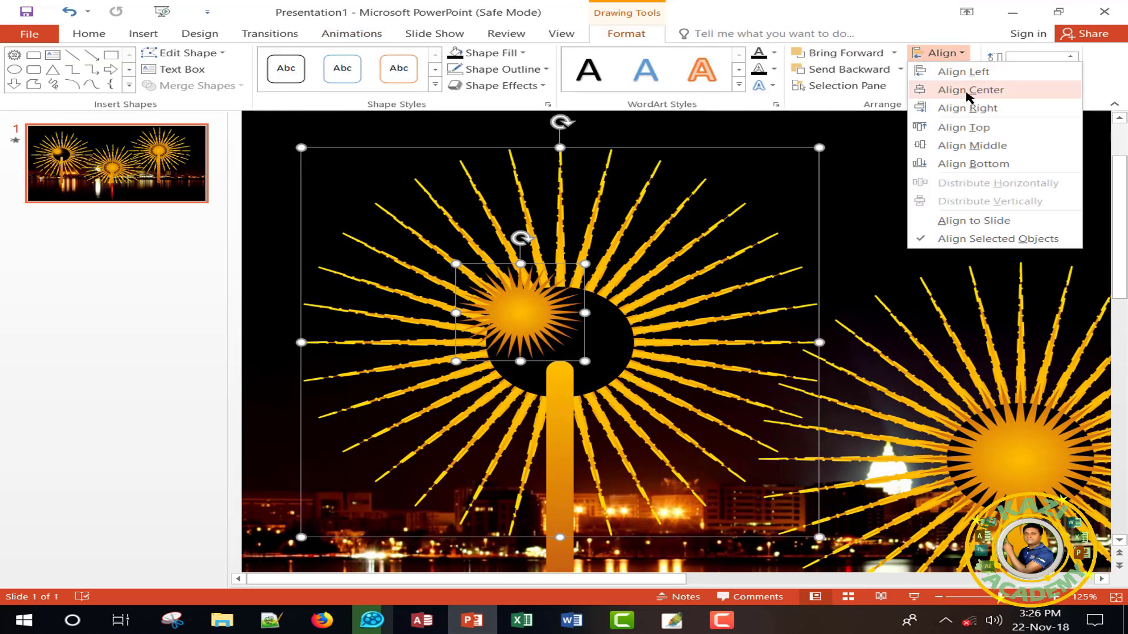
pyautogui.click(970, 90)
pyautogui.click(955, 55)
pyautogui.click(972, 146)
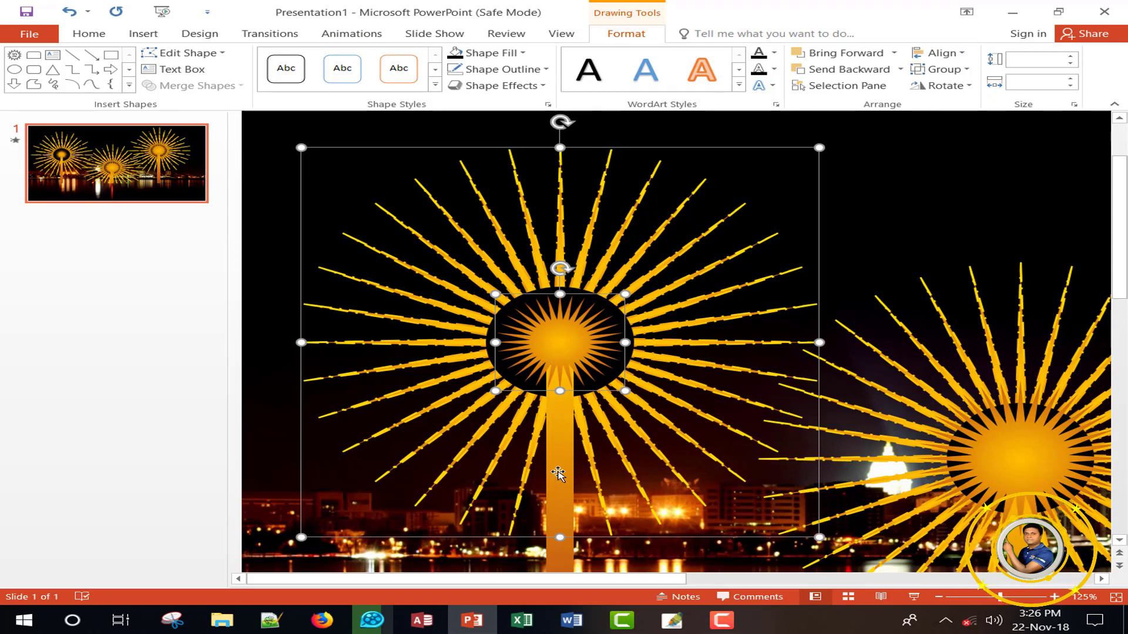
# Place the left sparkler's stick behind the small sunburst.
pyautogui.click(556, 557)
pyautogui.rightClick(558, 558)
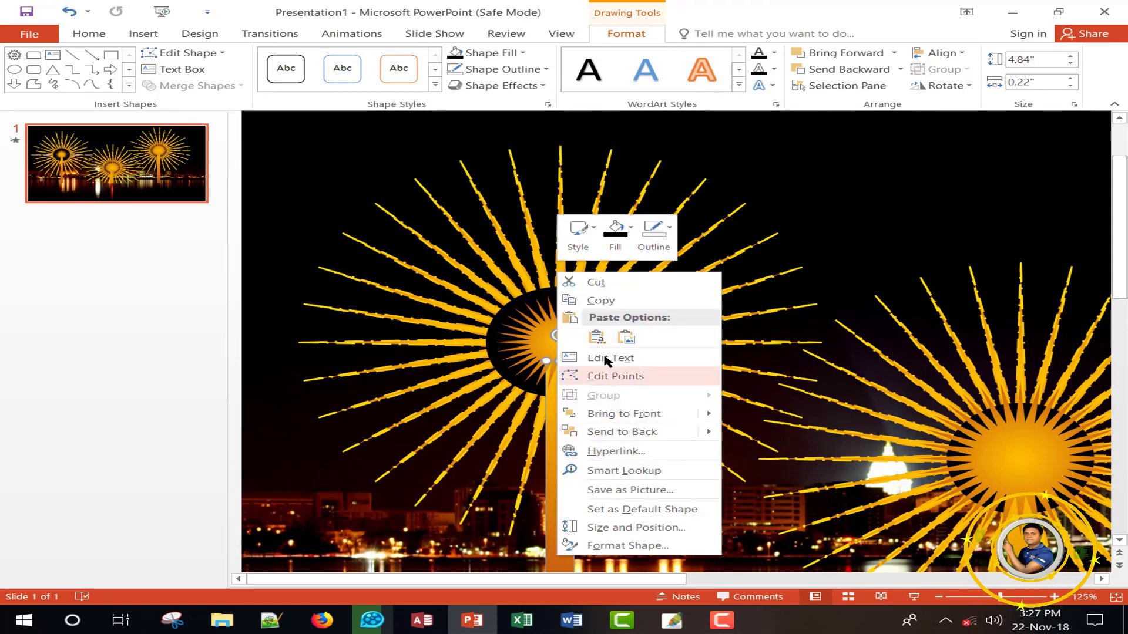
pyautogui.click(646, 432)
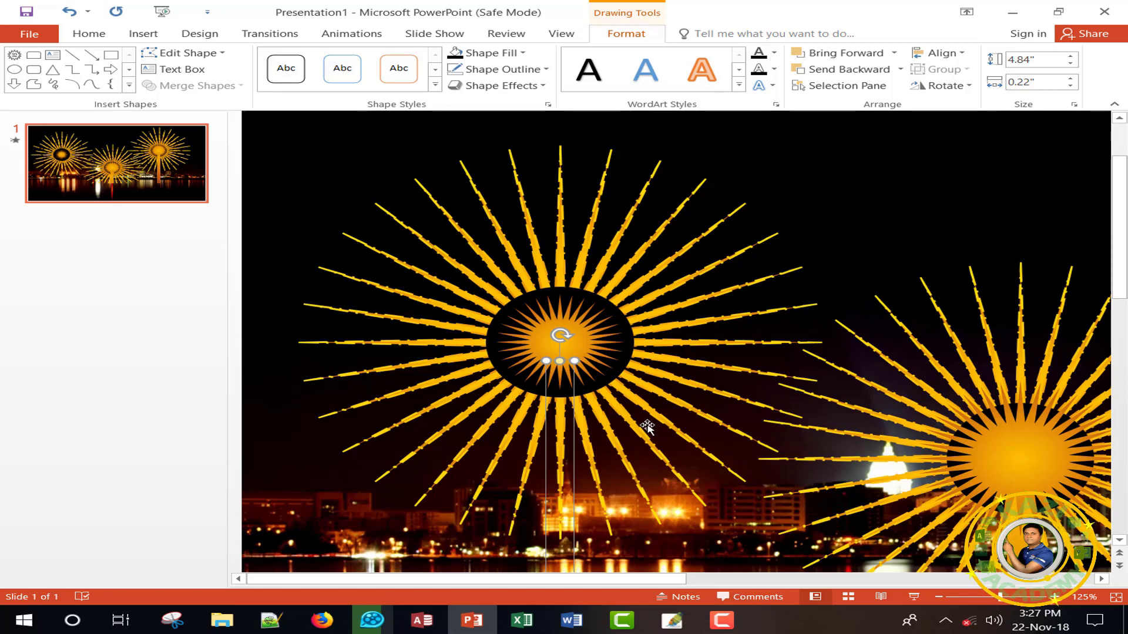
pyautogui.hotkey('ctrl', 'z')
pyautogui.rightClick(559, 446)
pyautogui.moveTo(623, 318)
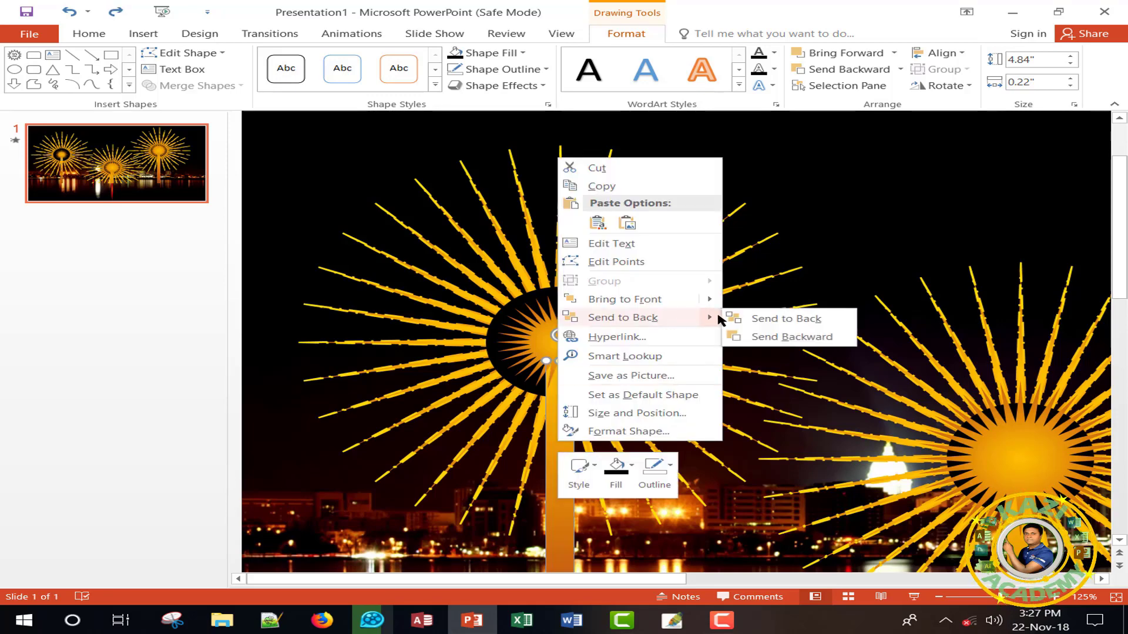
pyautogui.click(799, 326)
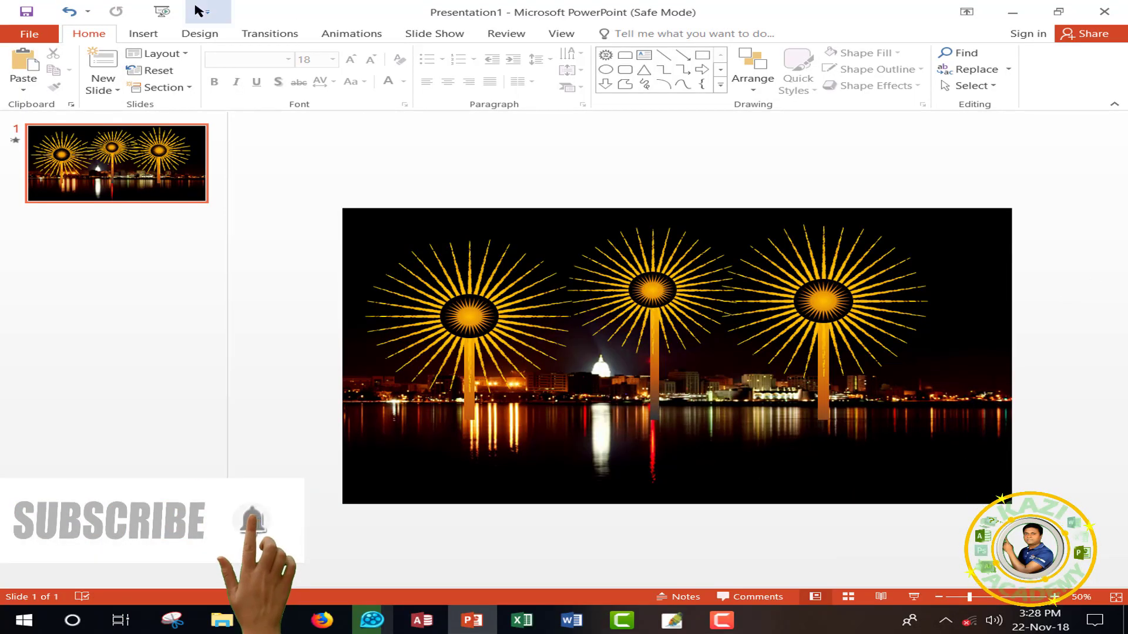
# Run the slide show from the beginning to watch the sparklers burst above the skyline.
pyautogui.click(169, 12)
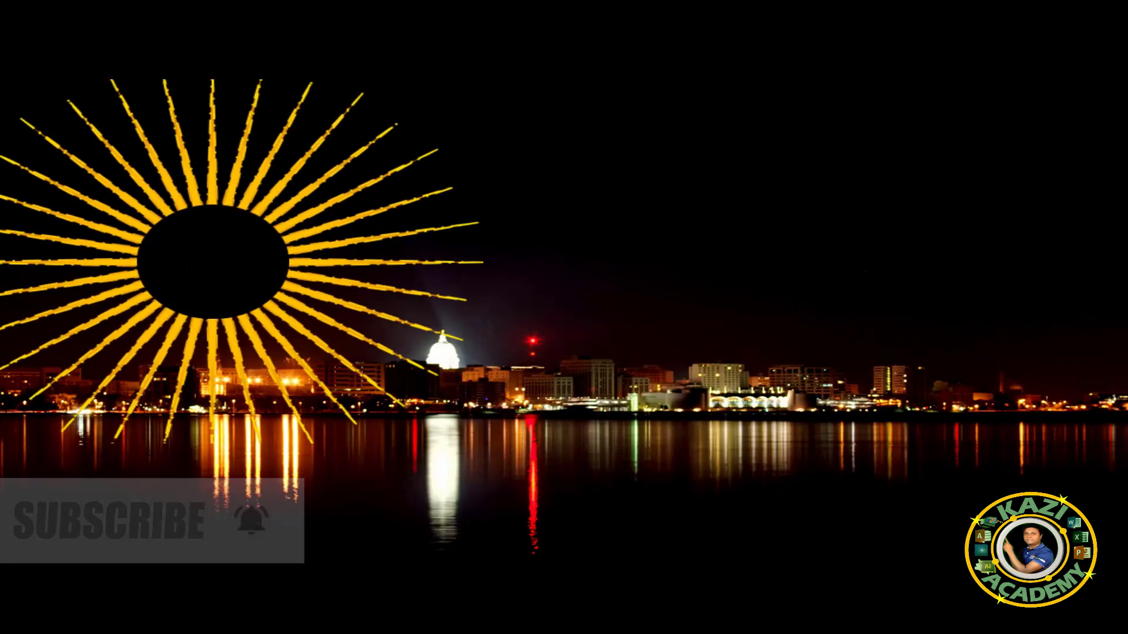